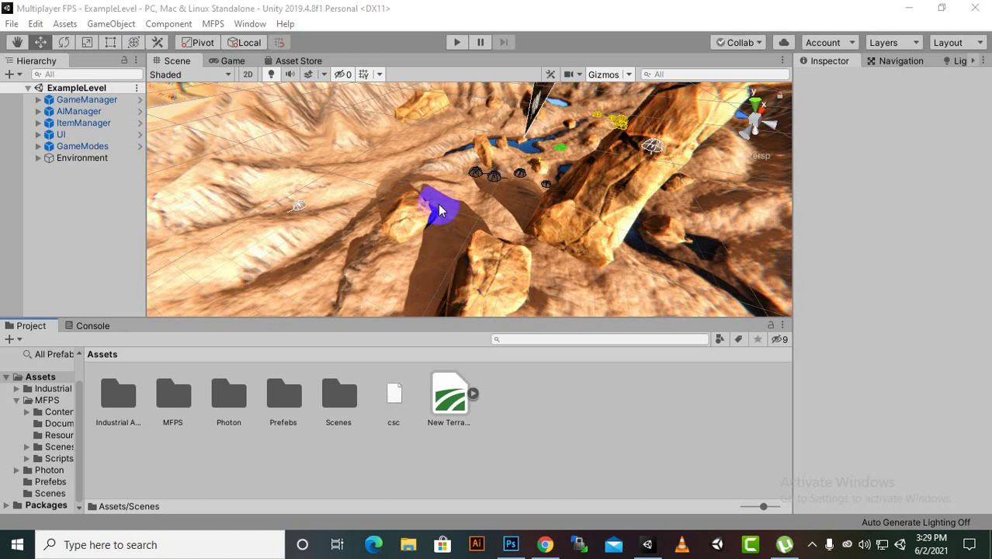
Step: Open the Daytime_01 scene from the Industrial Area/Assets/Scene folder
right_drag(439, 210, 439, 211)
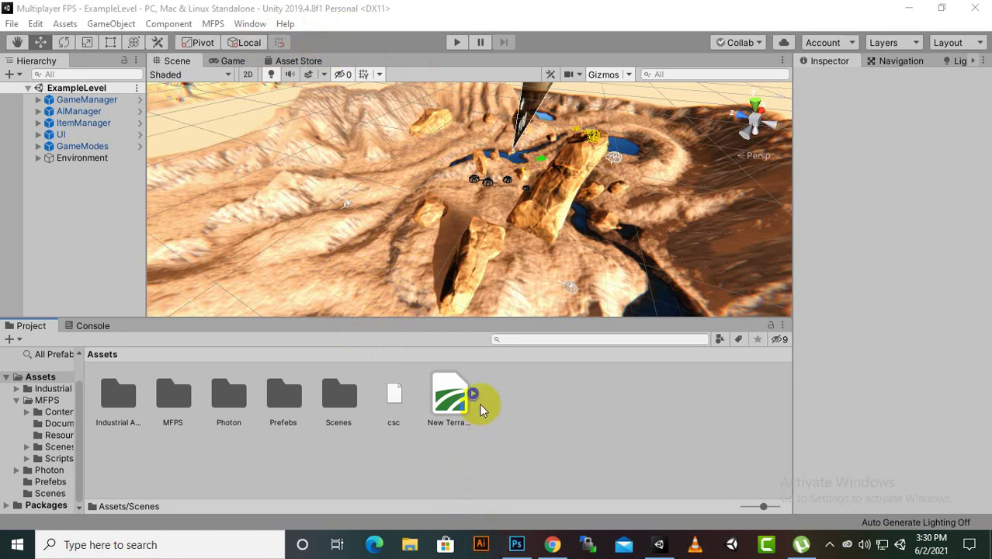
click(132, 396)
double_click(132, 396)
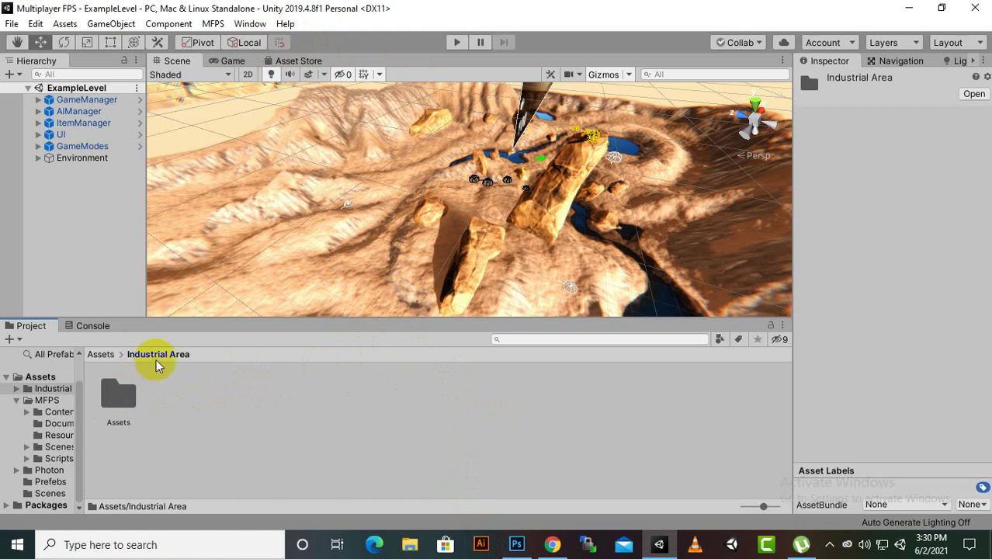
double_click(124, 399)
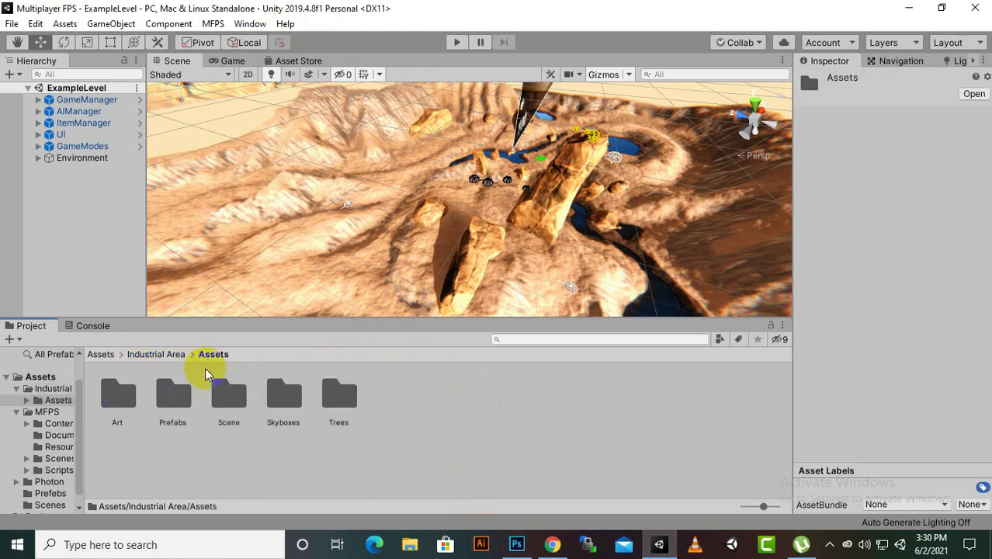
double_click(230, 397)
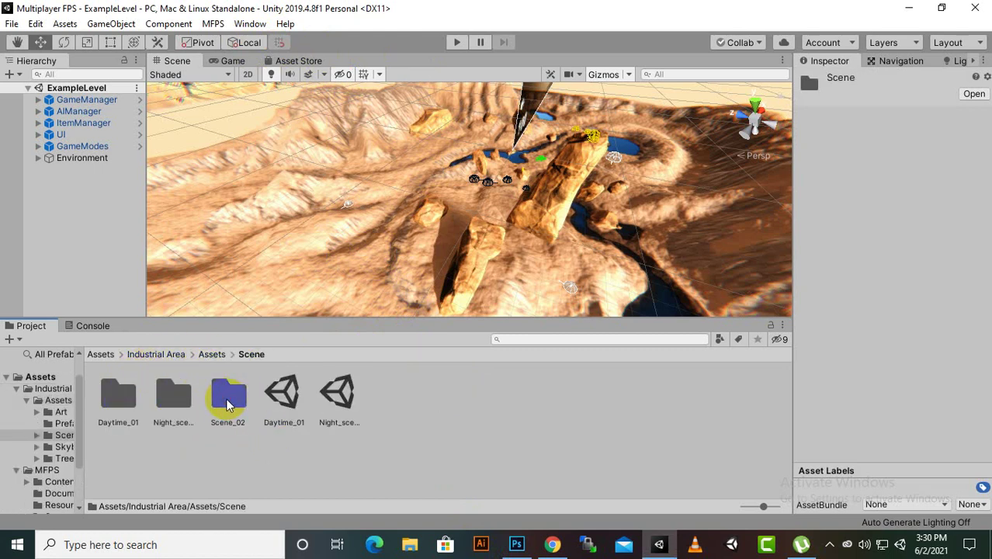
click(278, 417)
double_click(277, 415)
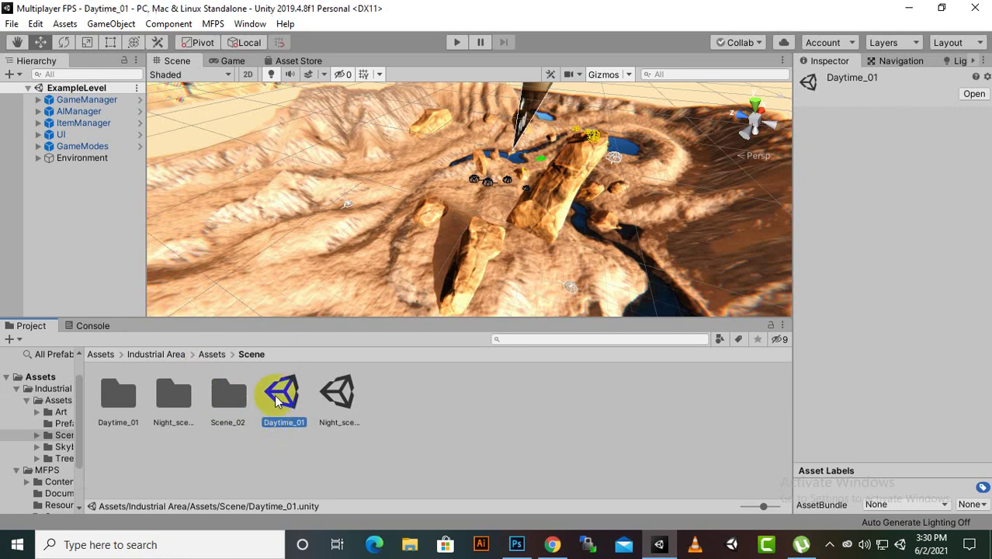
scroll(365, 222, up, 10)
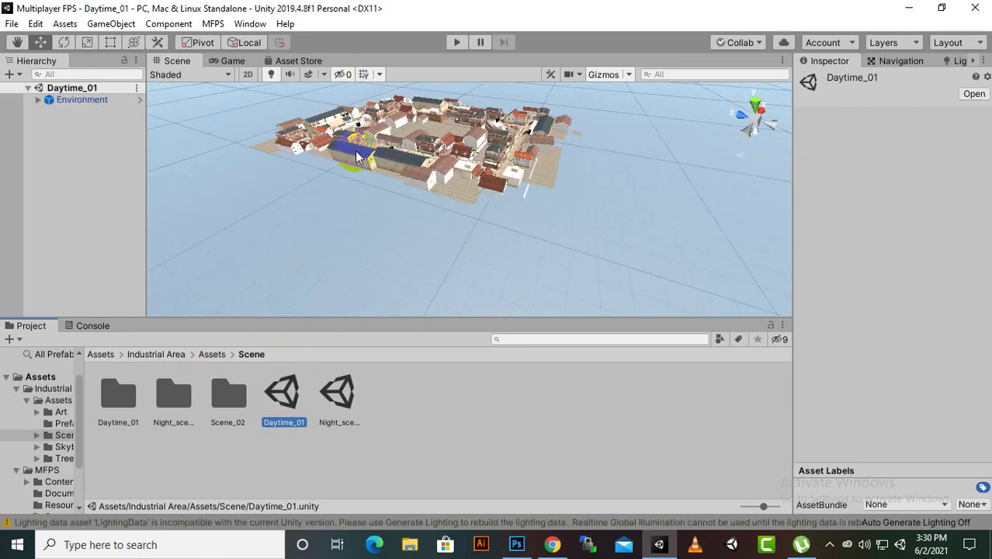
click(829, 544)
click(820, 466)
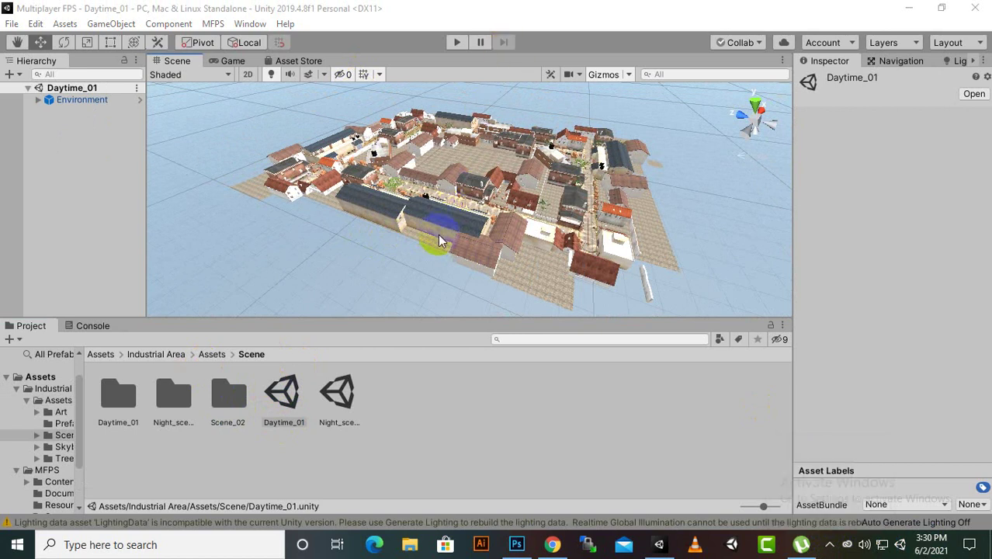
scroll(458, 192, up, 5)
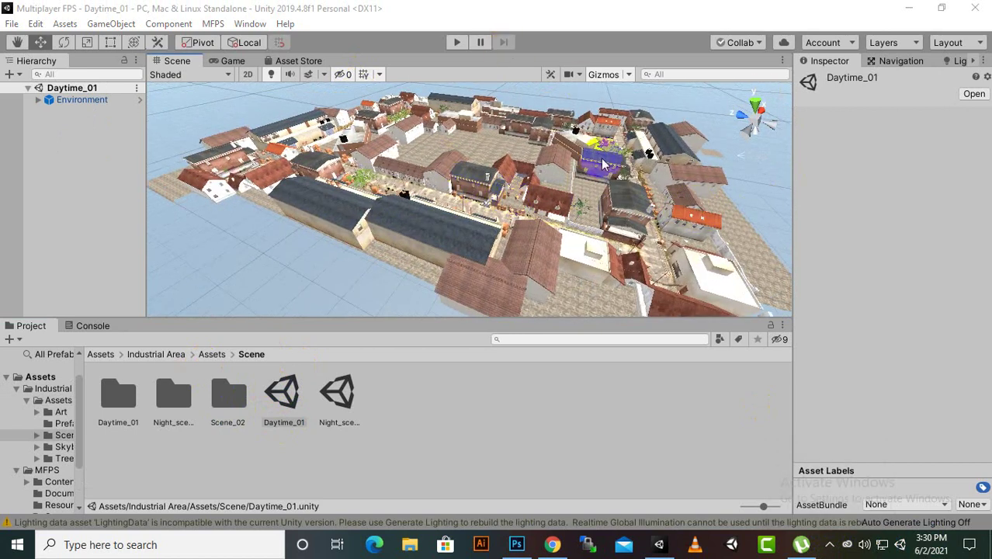
Step: Examine the Environment object and its Directional Light, Street_01 and Coliders children in the Daytime_01 scene
click(37, 100)
click(93, 100)
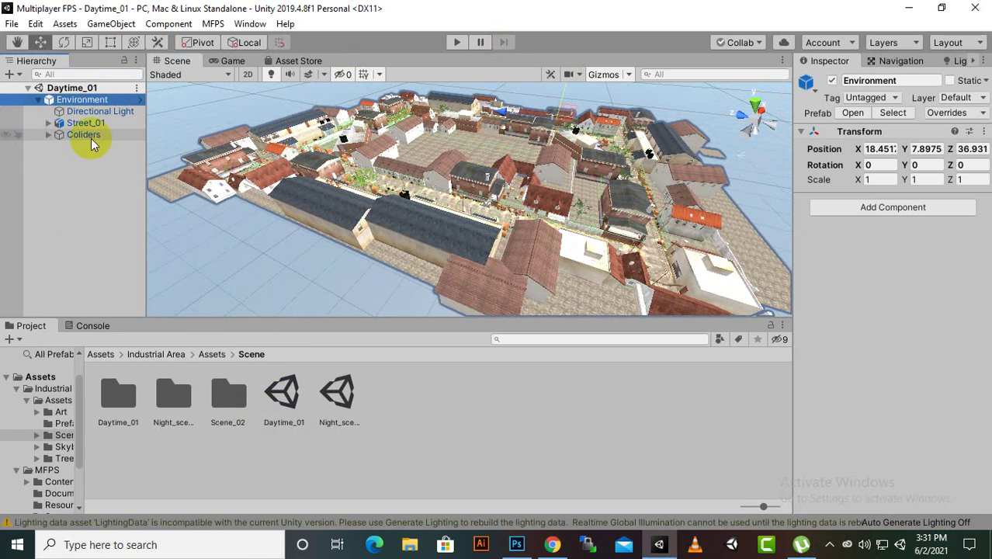
click(91, 111)
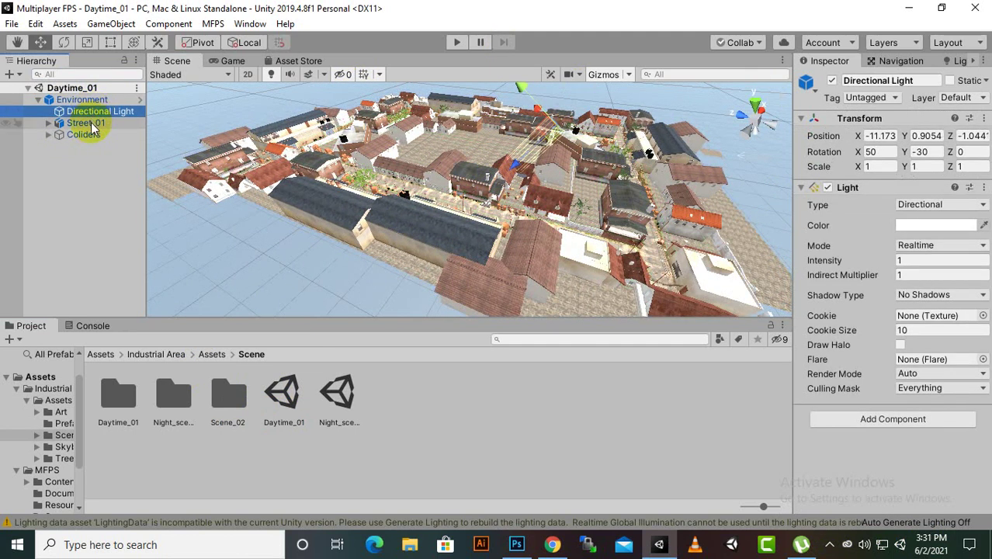
click(91, 123)
click(85, 134)
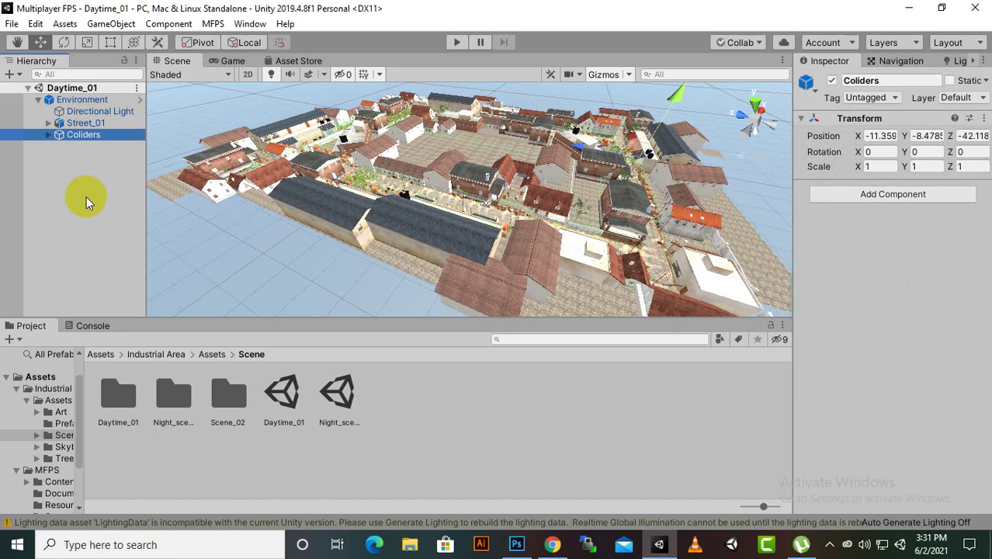
click(86, 197)
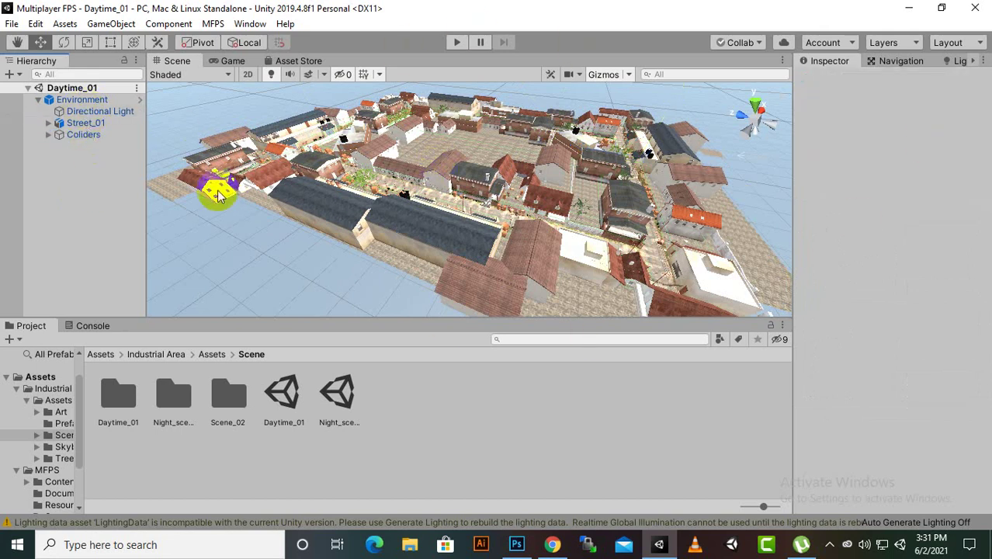
click(38, 100)
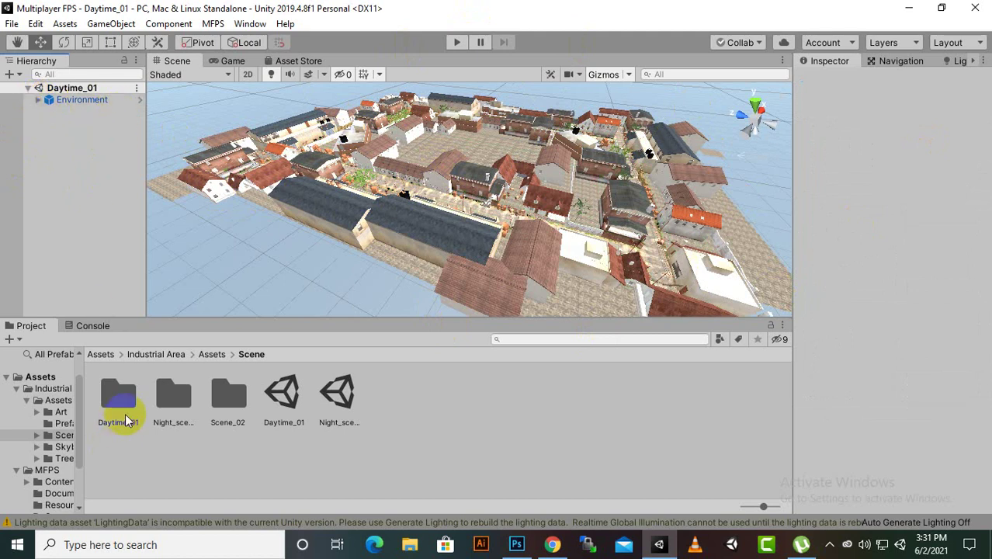
Step: Inspect the scene's Environment object and the matching Environment prefab in the Prefebs folder
click(100, 354)
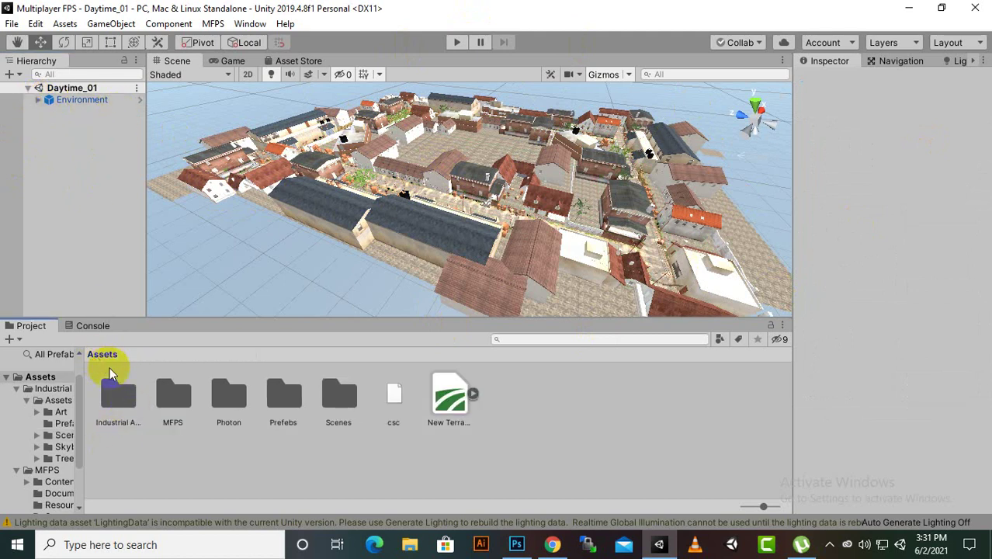
double_click(281, 411)
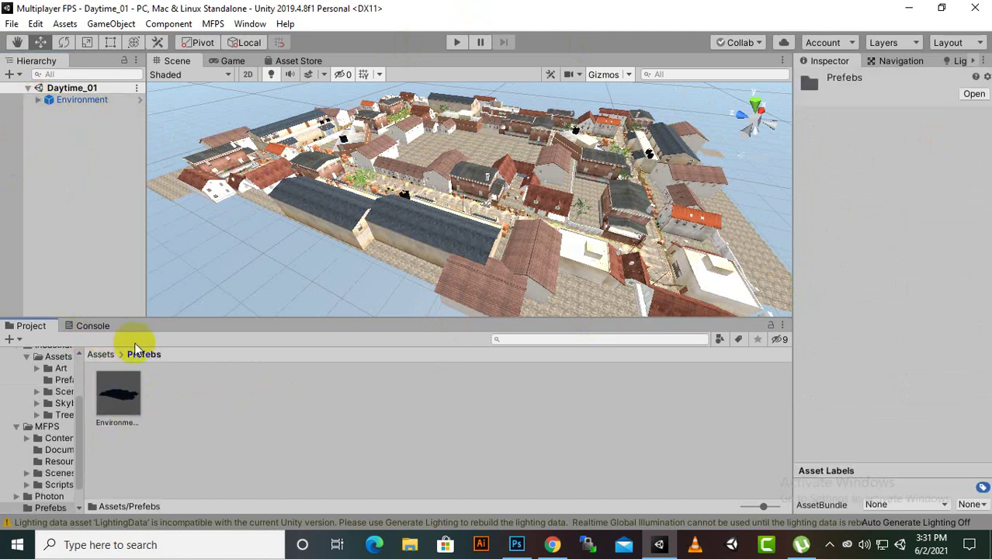
click(65, 101)
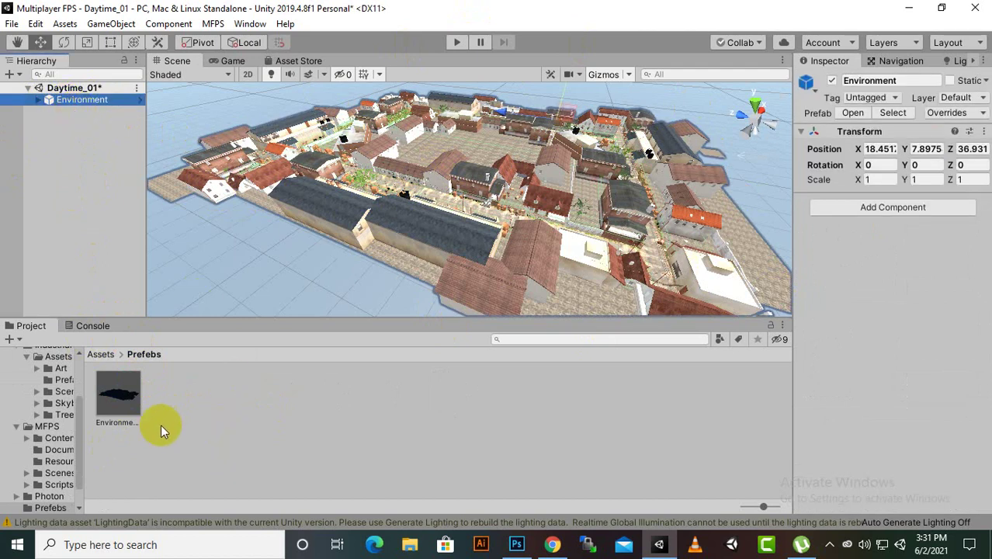
click(124, 399)
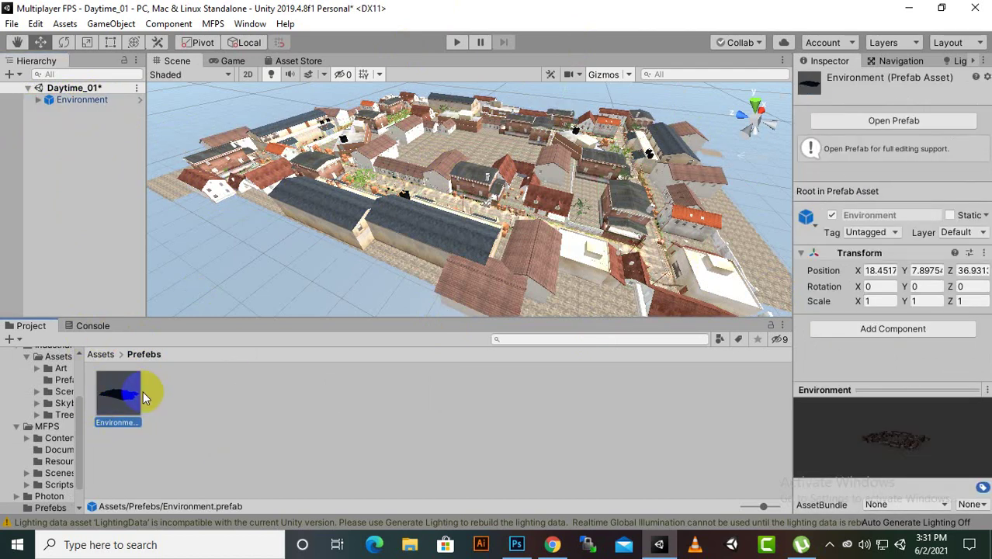
Step: Open the ExampleLevel scene from the MFPS/Scenes folder, saving the changes made to Daytime_01
click(97, 354)
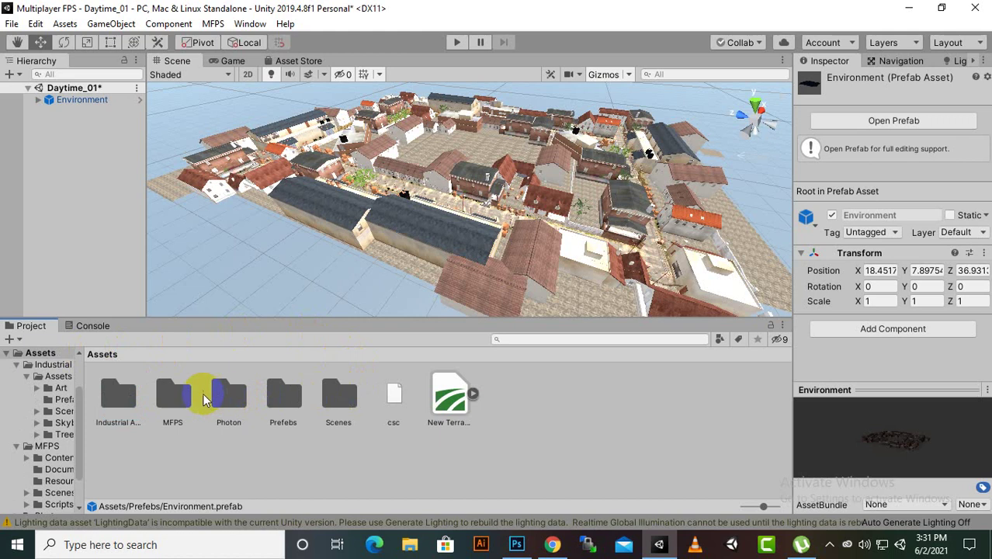
double_click(171, 392)
double_click(283, 396)
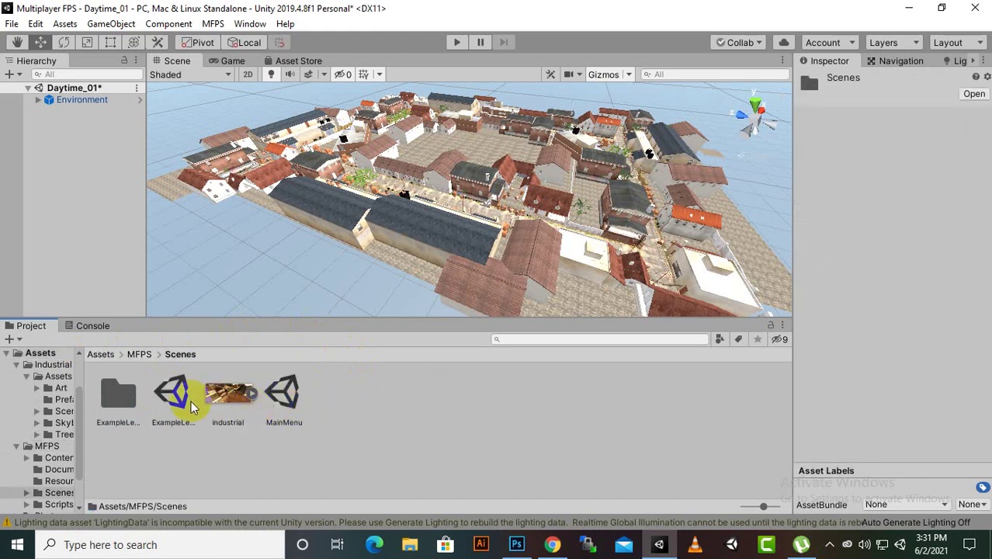
double_click(173, 395)
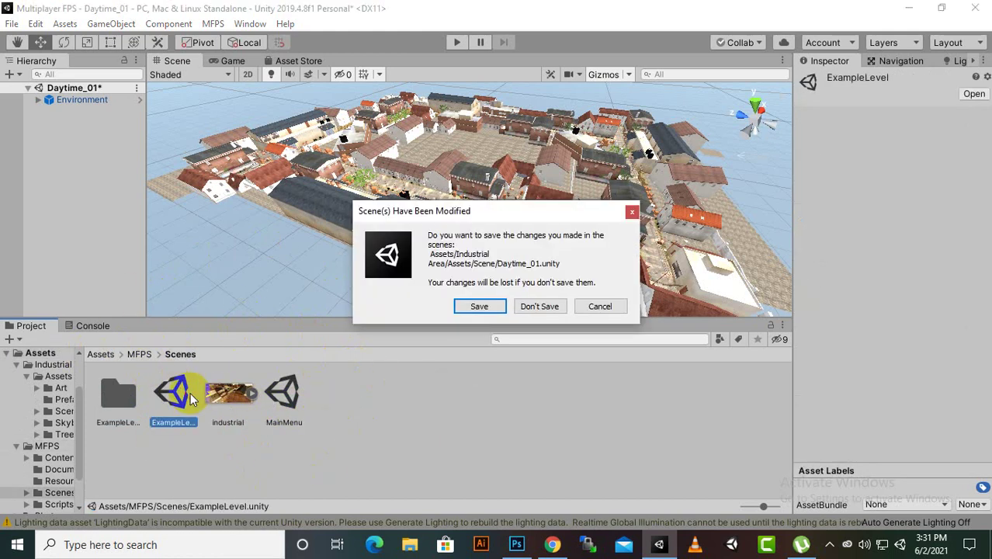
click(493, 305)
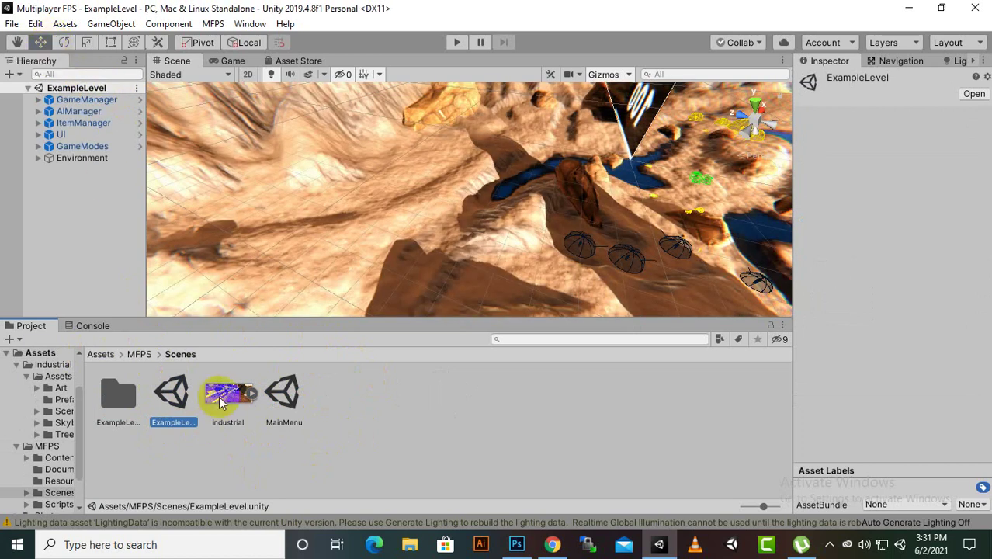
Step: Review the game settings of the GameData asset in MFPS/Resources, switching Offline Mode off and on again
click(138, 354)
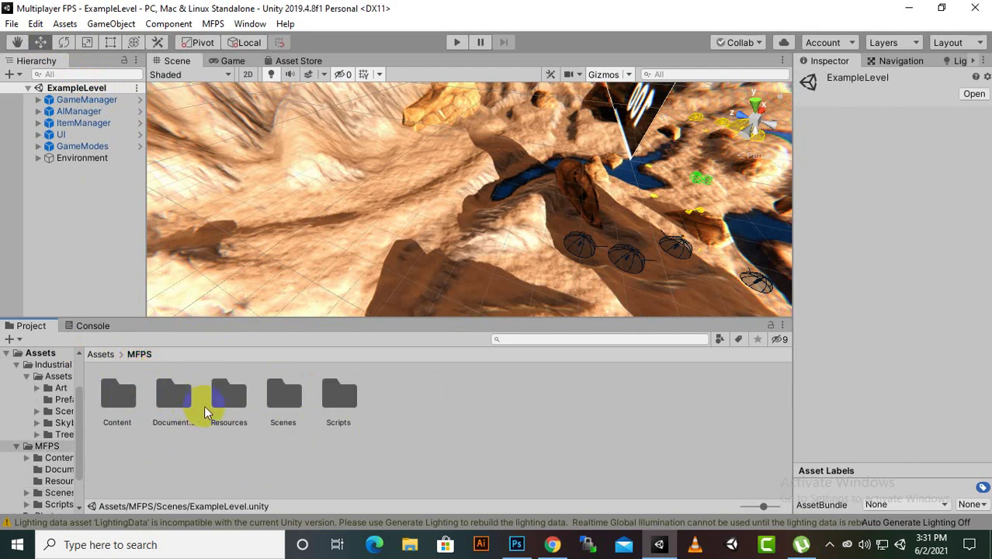
double_click(227, 394)
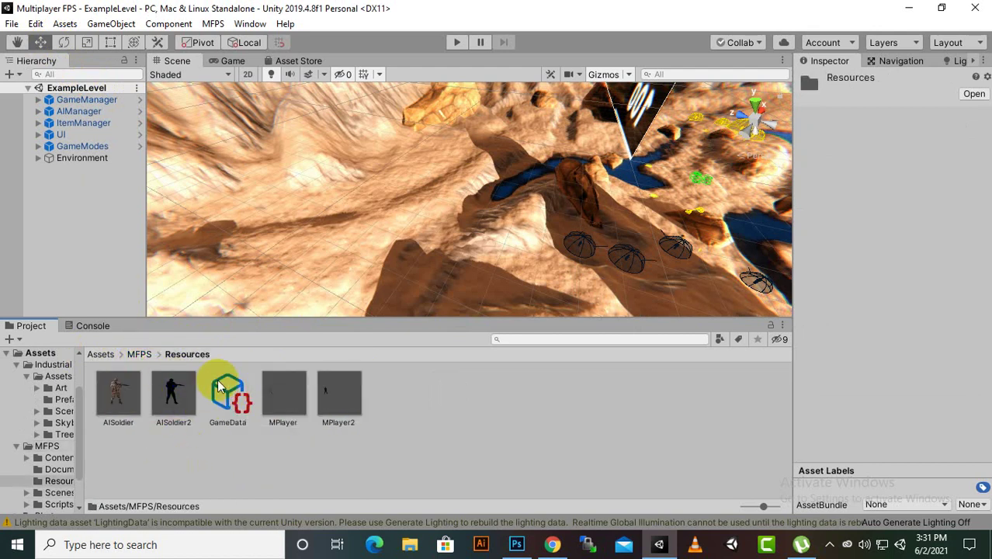
click(225, 400)
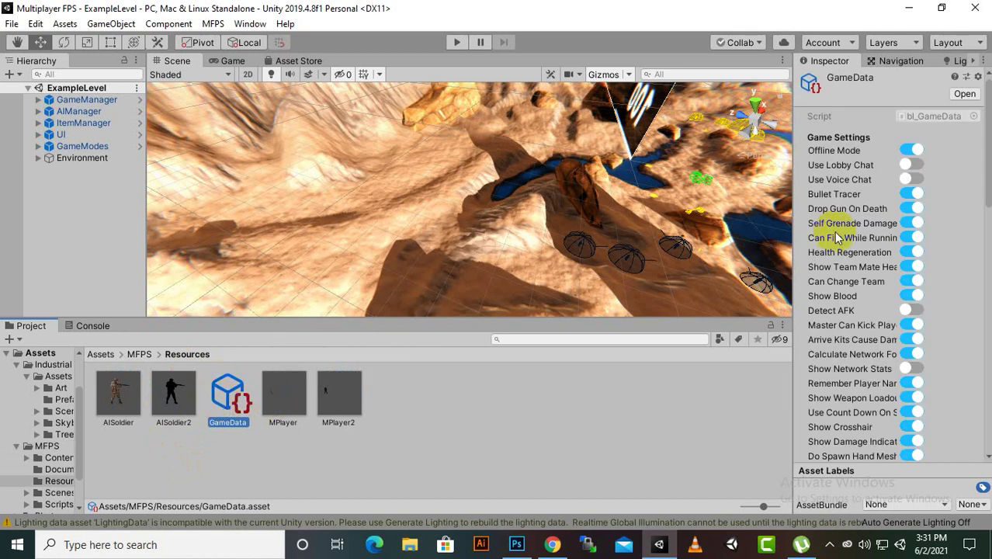
scroll(861, 357, down, 10)
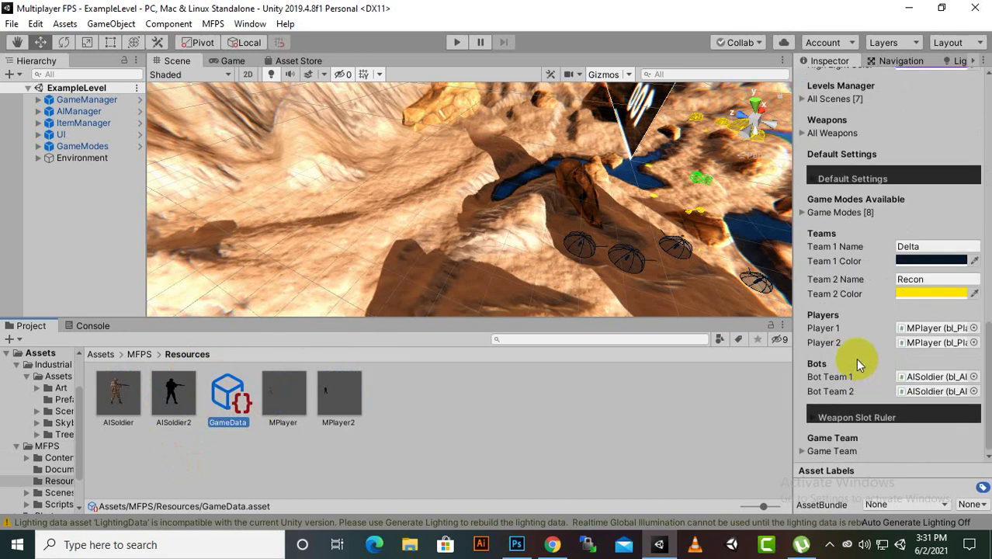
scroll(855, 358, up, 3)
scroll(854, 358, down, 3)
scroll(854, 356, up, 10)
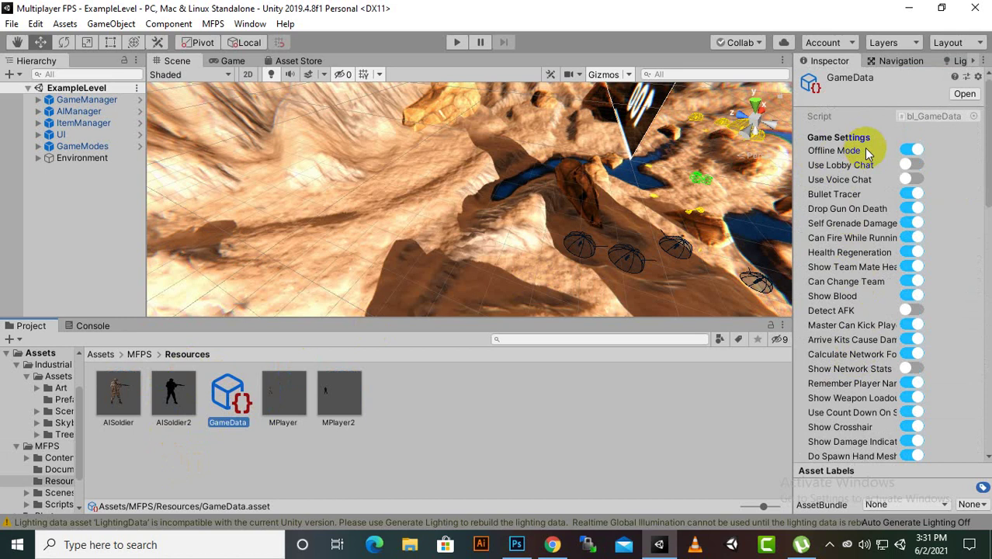
click(909, 150)
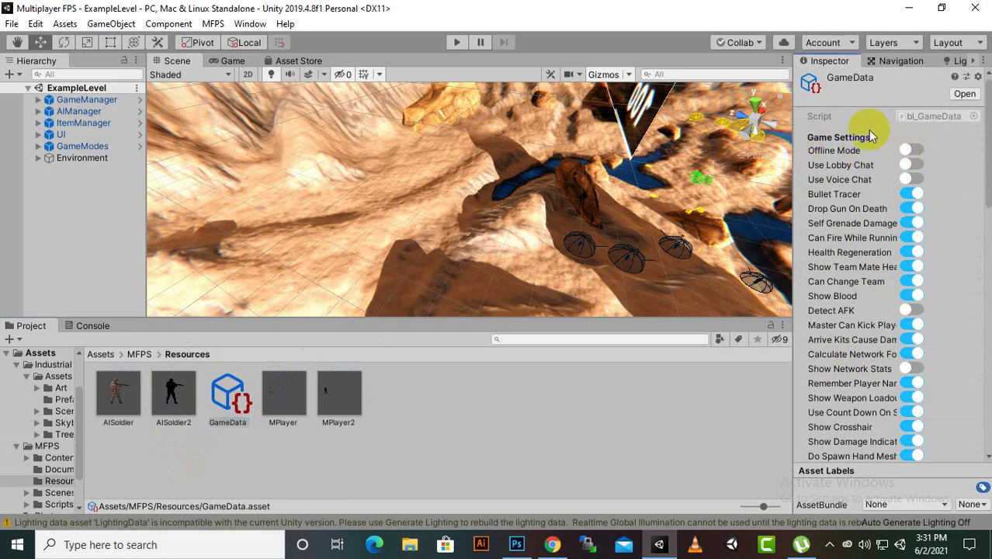
click(910, 149)
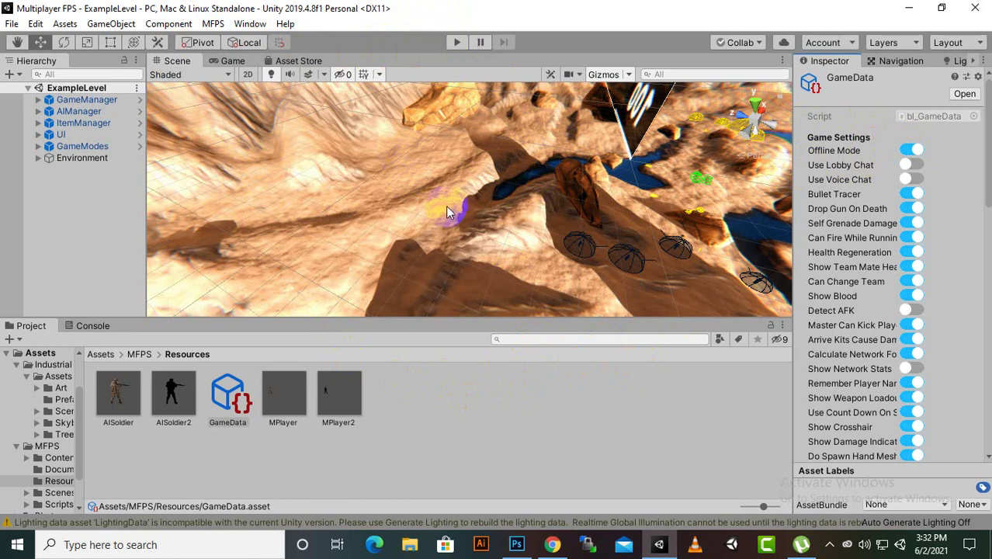
Step: Save the ExampleLevel scene as a new scene named iNDUSTRAL in the Assets/MFPS/Scenes folder
click(99, 354)
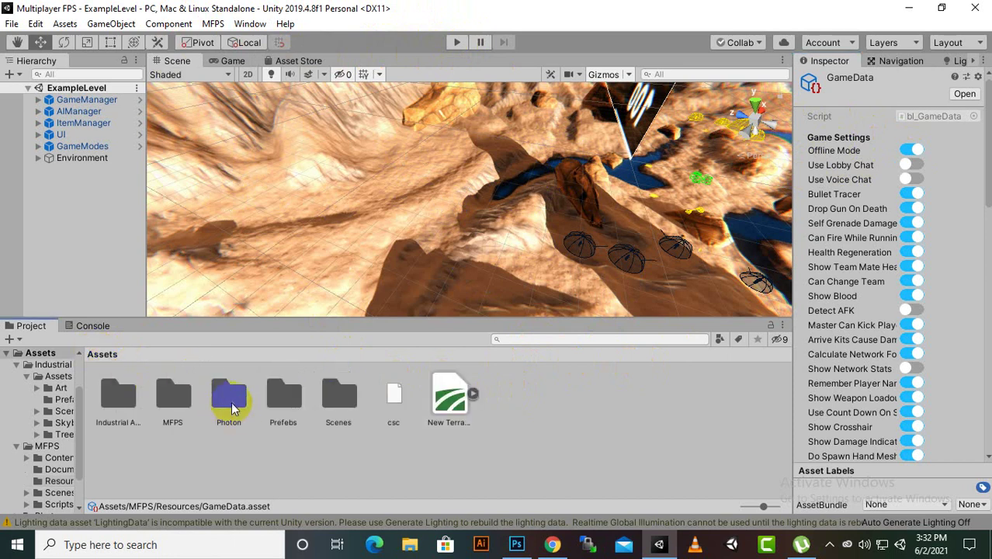
click(349, 402)
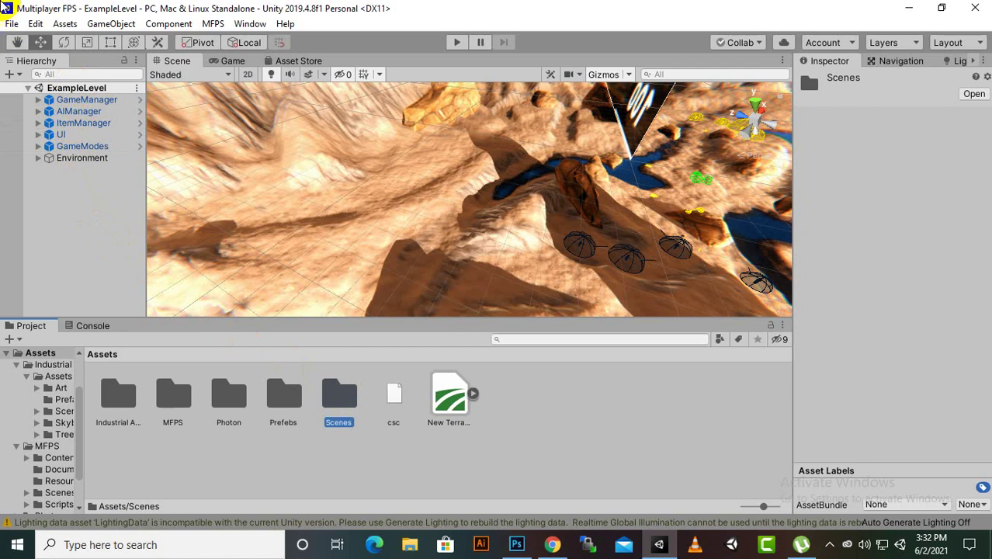
click(13, 25)
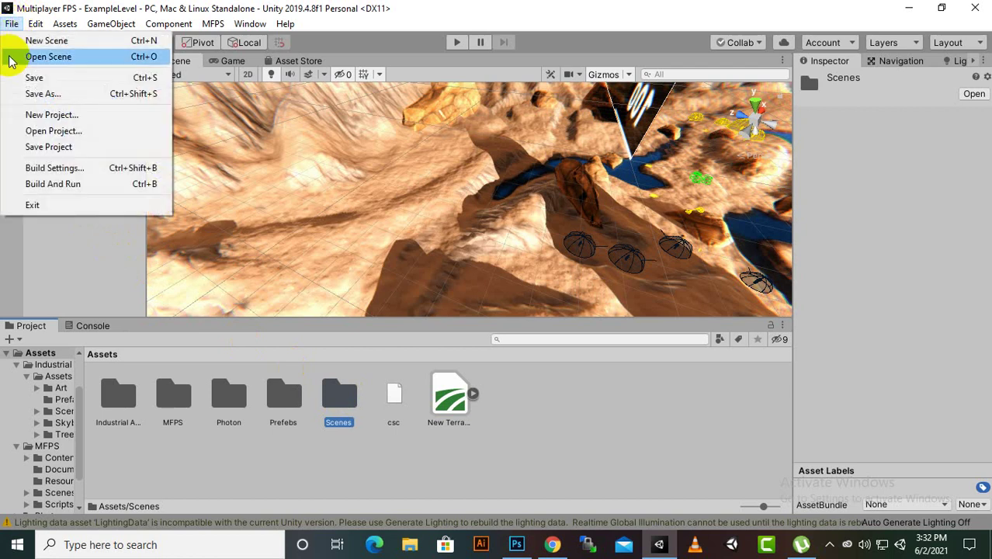
click(10, 94)
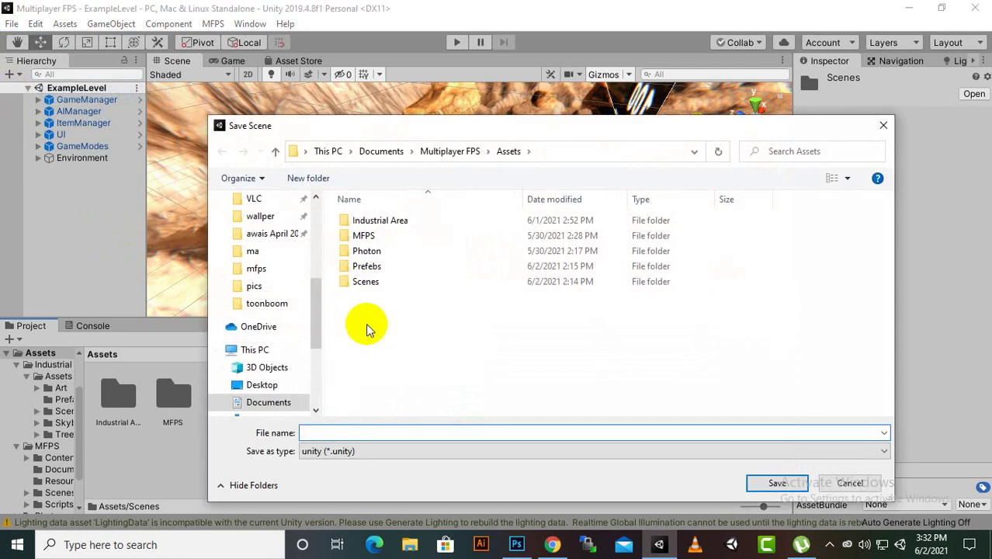
double_click(362, 235)
double_click(358, 269)
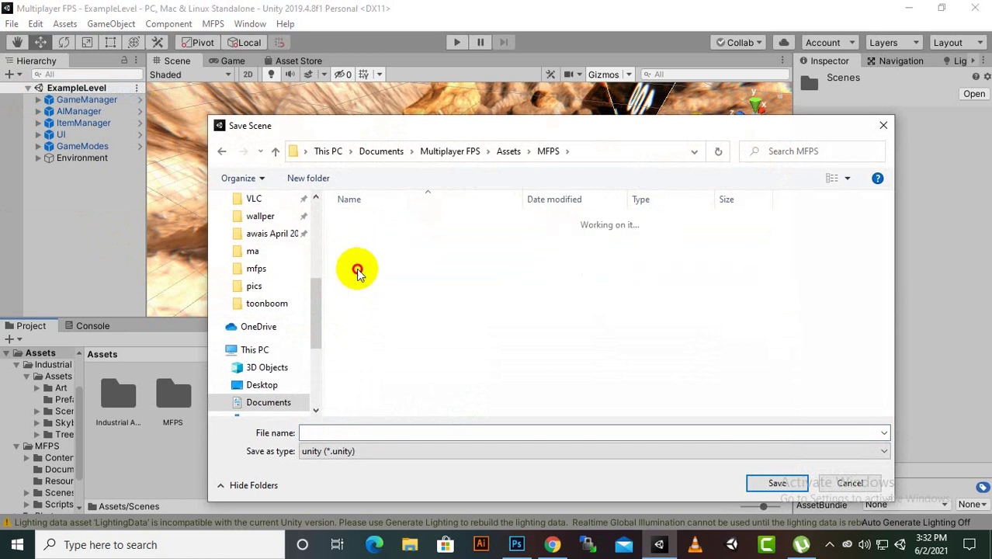
click(361, 433)
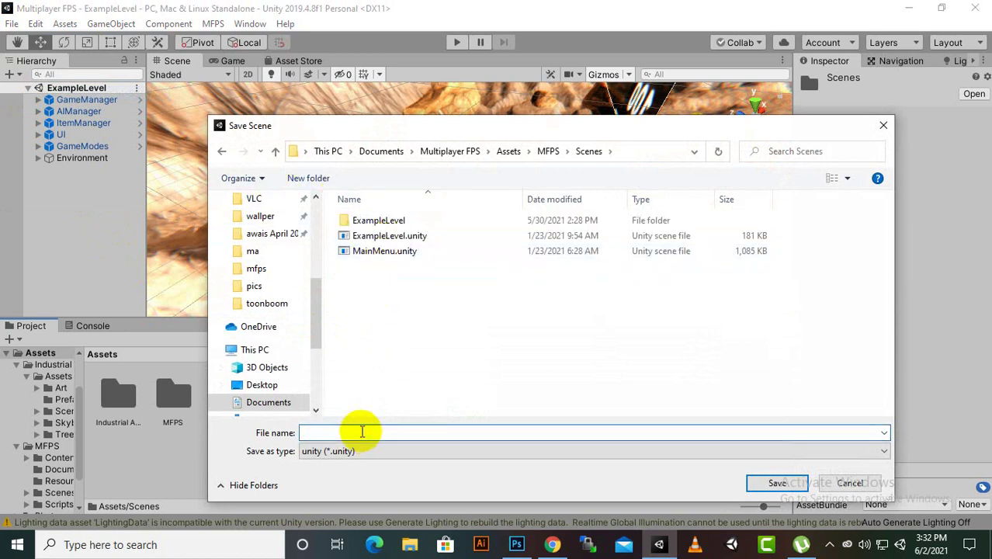
text(In)
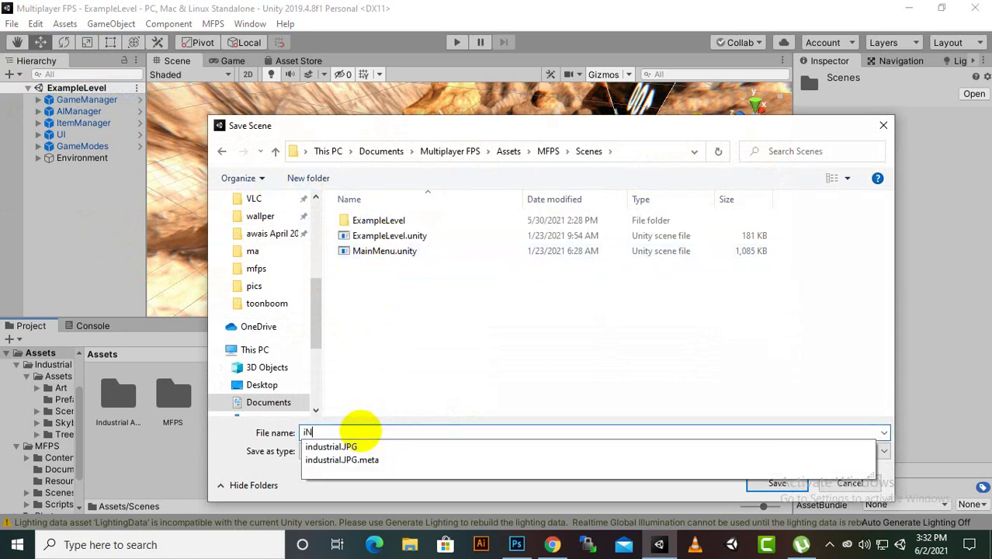
text(DUSTRAL)
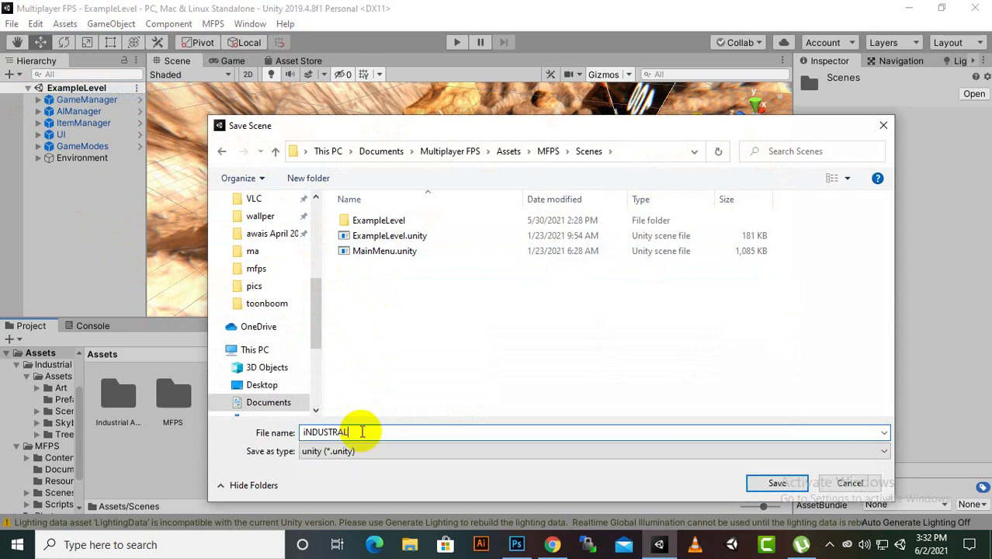
key(Return)
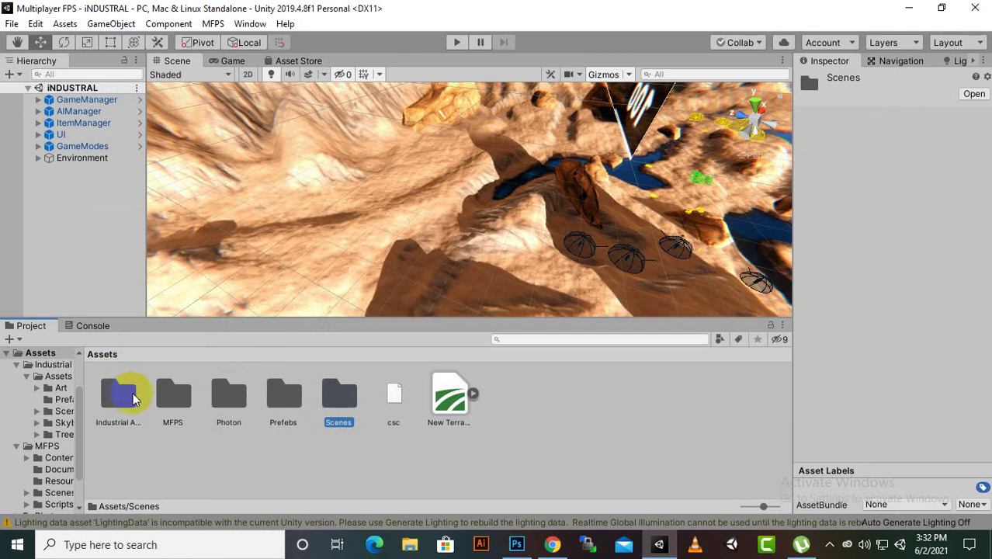
Step: Locate the new iNDUSTRAL scene file in the MFPS/Scenes folder
double_click(174, 395)
double_click(282, 395)
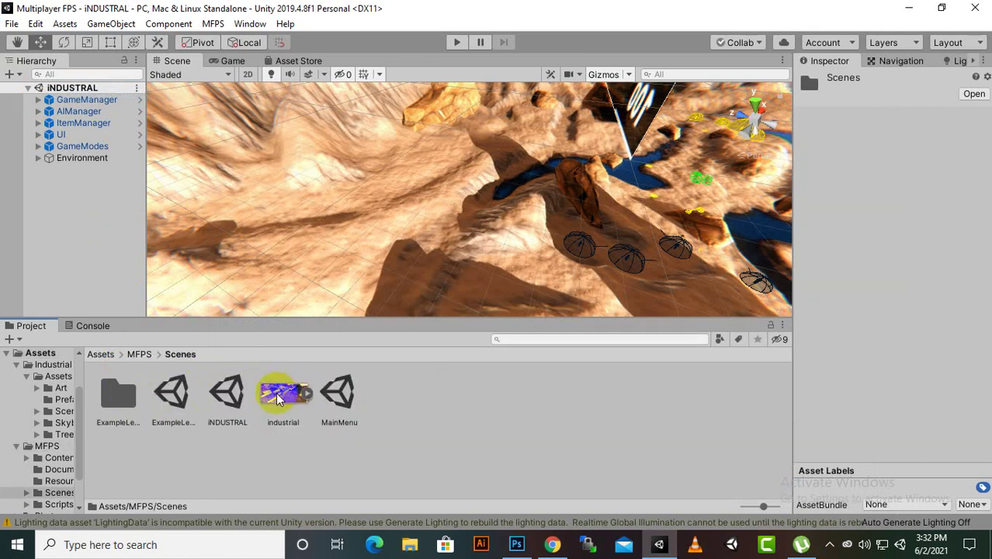
click(225, 392)
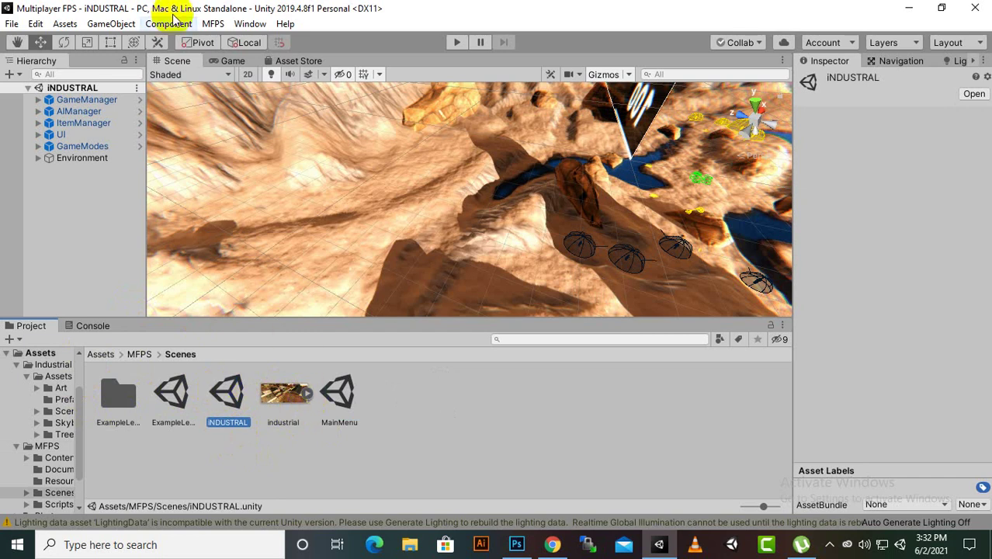
Step: Delete the original Environment object from the iNDUSTRAL scene
click(78, 160)
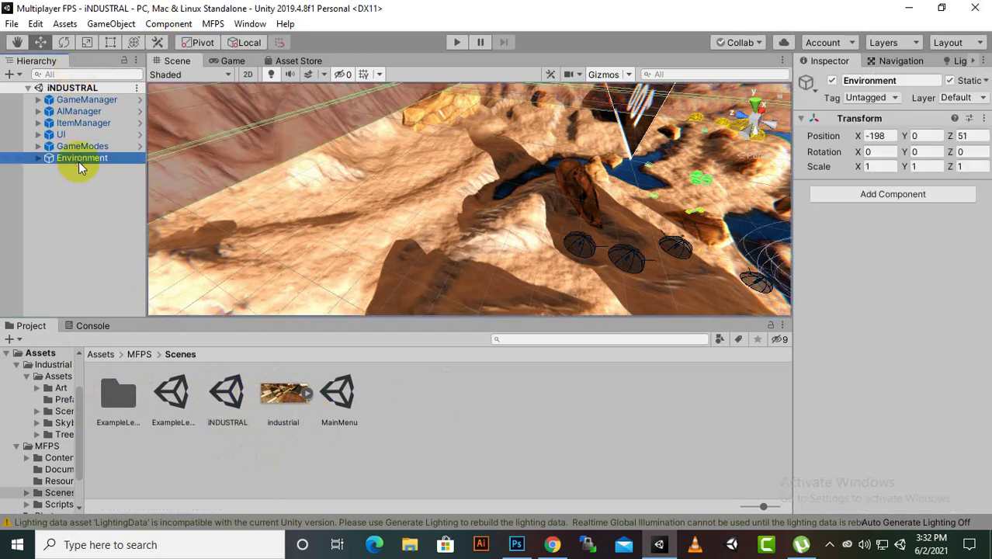
scroll(435, 210, down, 10)
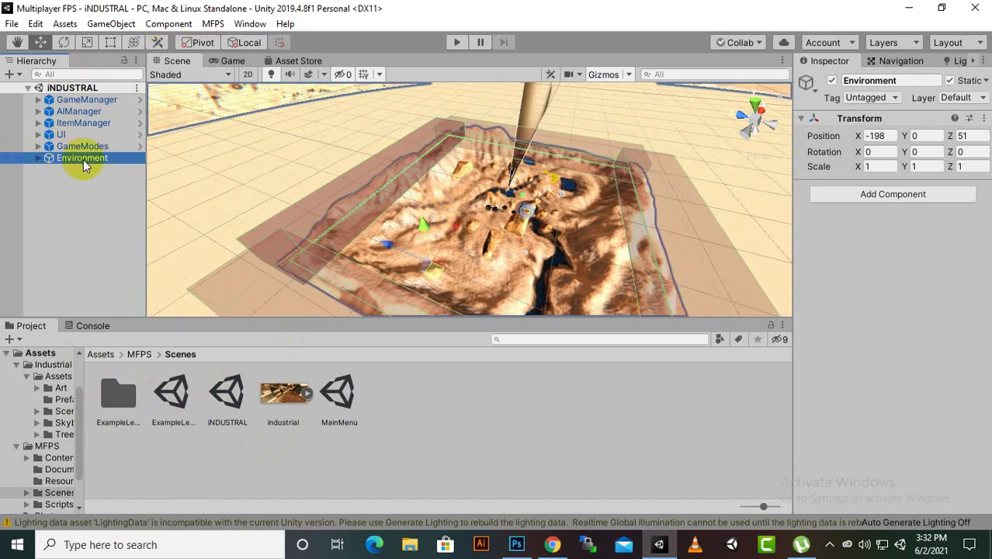
key(Delete)
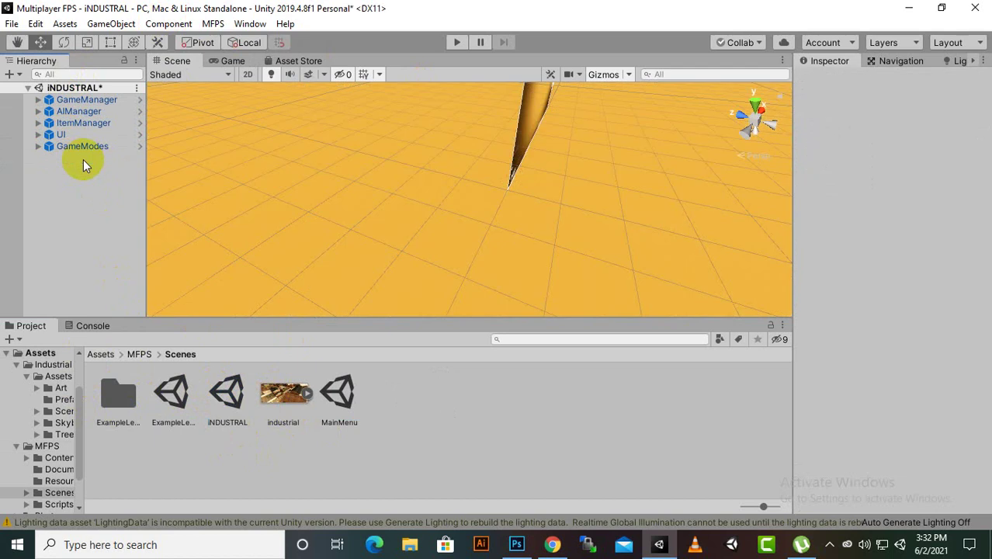
Step: Add the Environment prefab from the Assets/Prefebs folder to the iNDUSTRAL scene hierarchy
right_drag(369, 261, 210, 197)
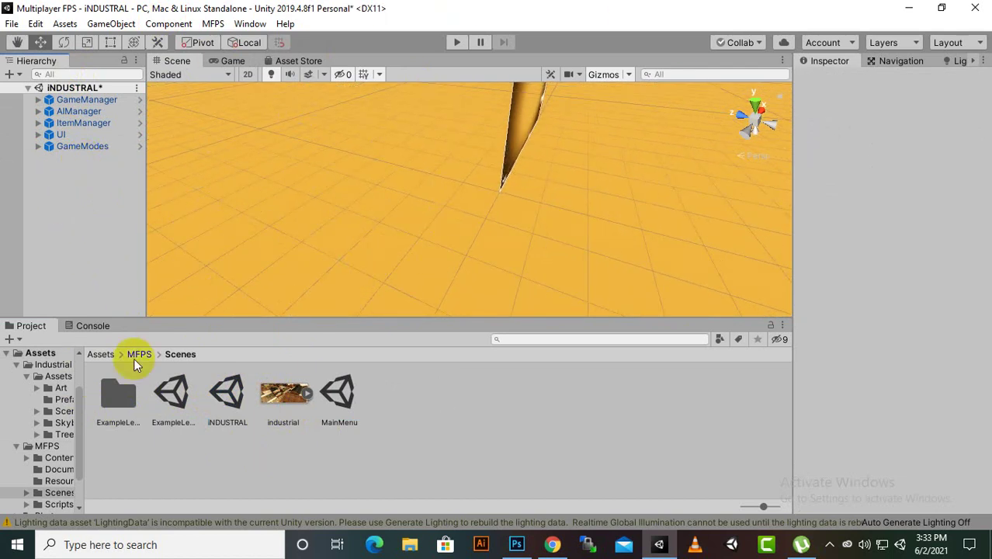
click(109, 356)
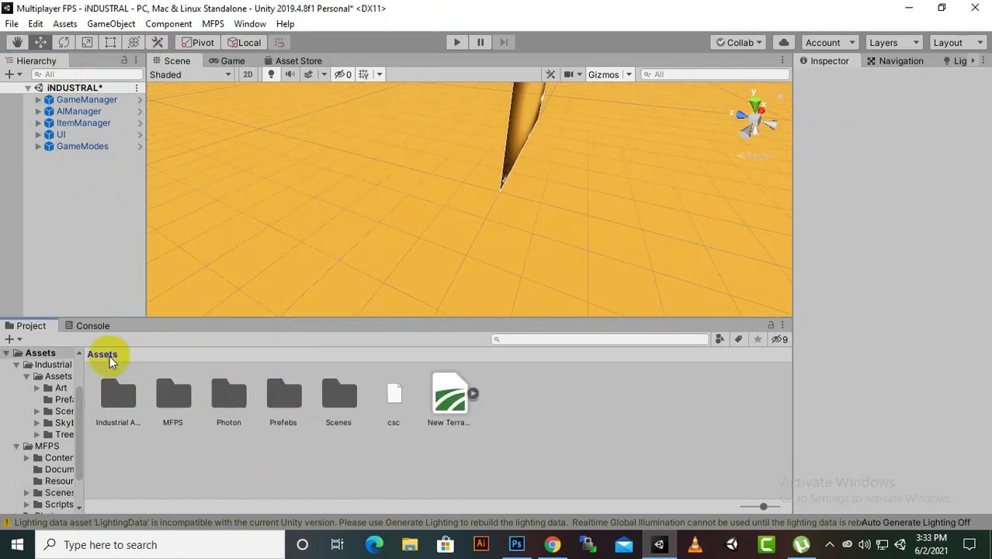
double_click(283, 396)
click(126, 405)
drag(126, 405, 98, 201)
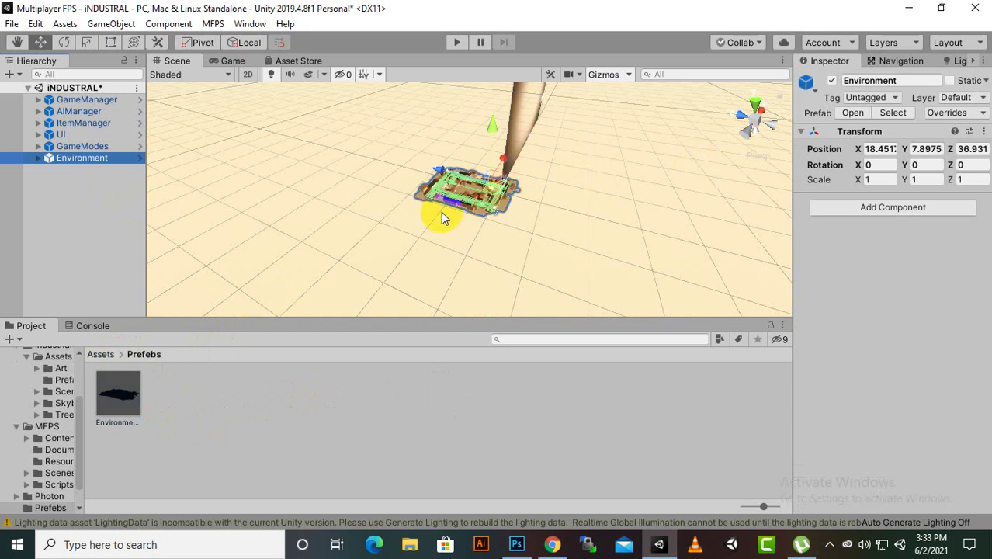
Step: Set the new Environment object's position to 0, 0, 0
click(879, 148)
text(0)
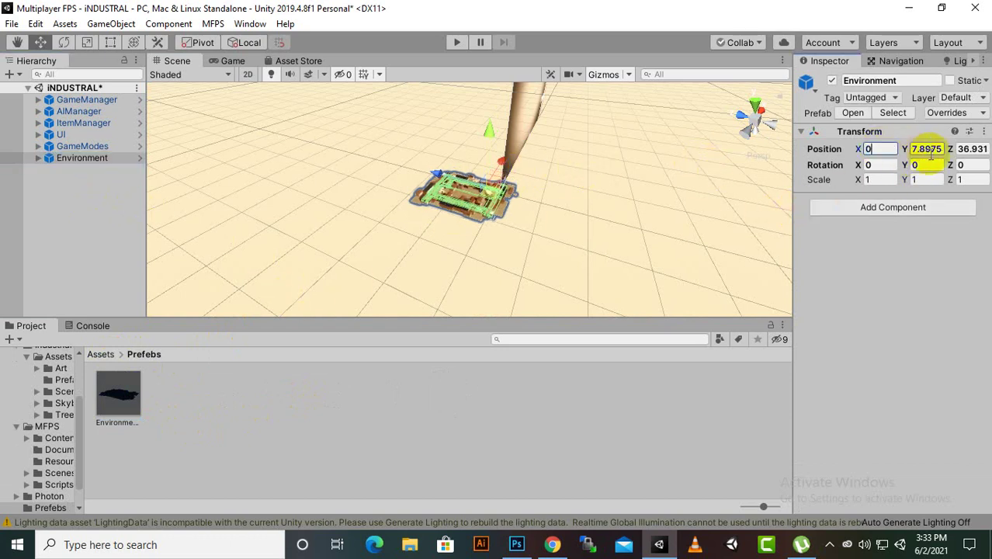
click(927, 149)
text(0)
click(970, 149)
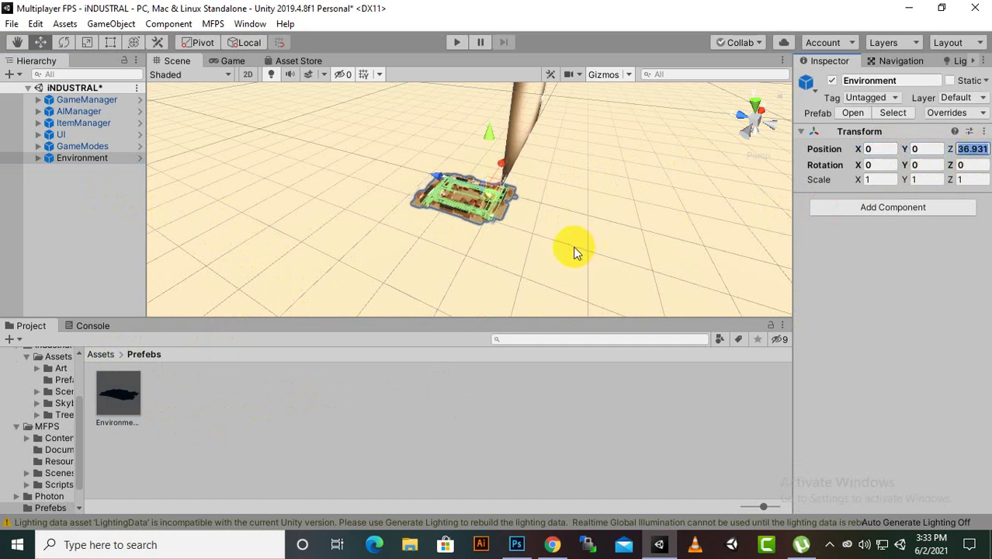
text(0)
Step: Examine the placed industrial environment and the components of its Road_1 ground tiles
scroll(462, 263, up, 6)
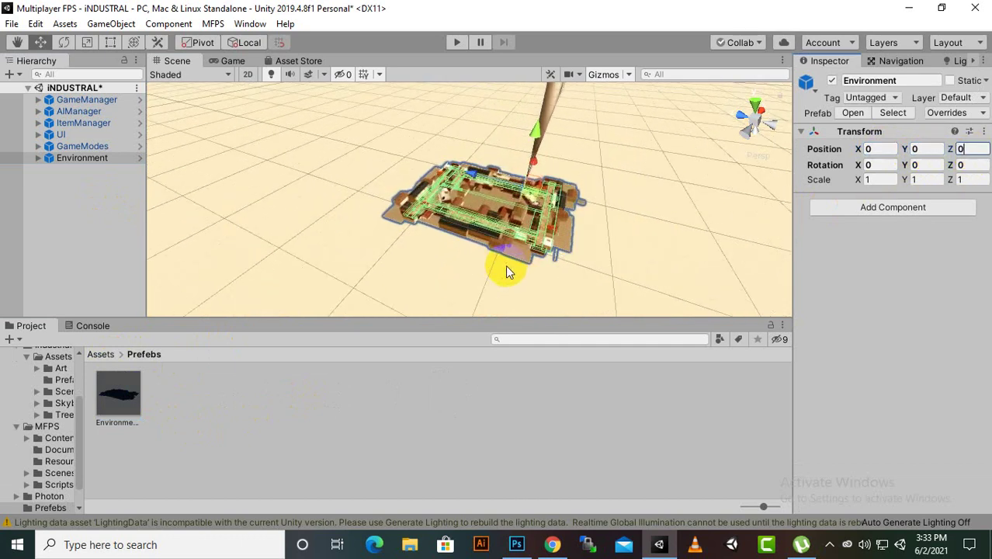
scroll(508, 269, up, 3)
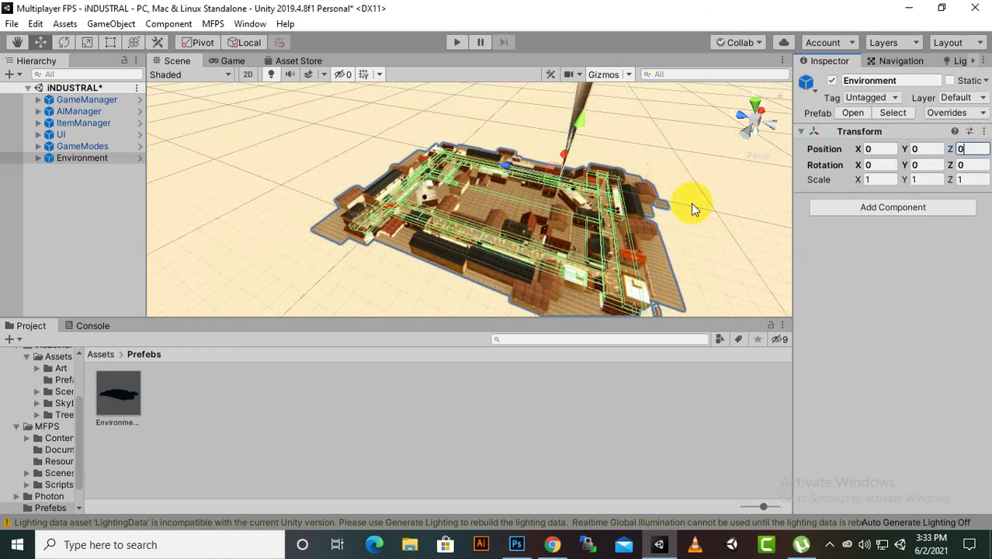
middle_drag(516, 237, 431, 199)
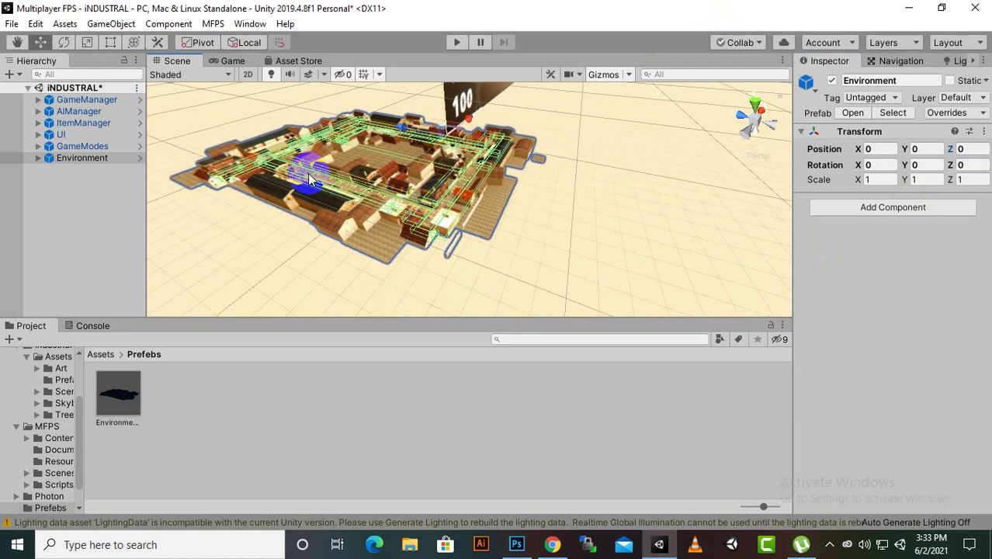
scroll(353, 213, up, 6)
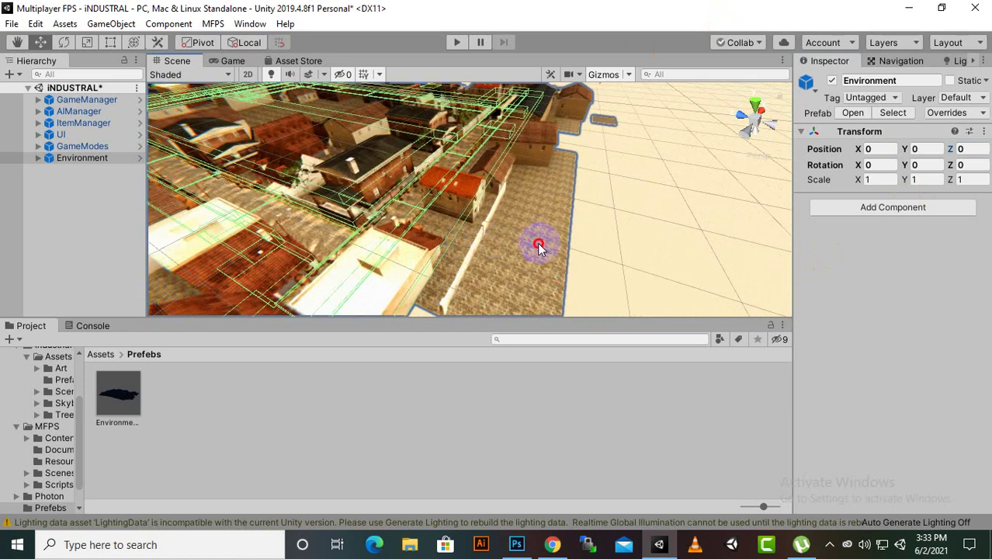
click(540, 246)
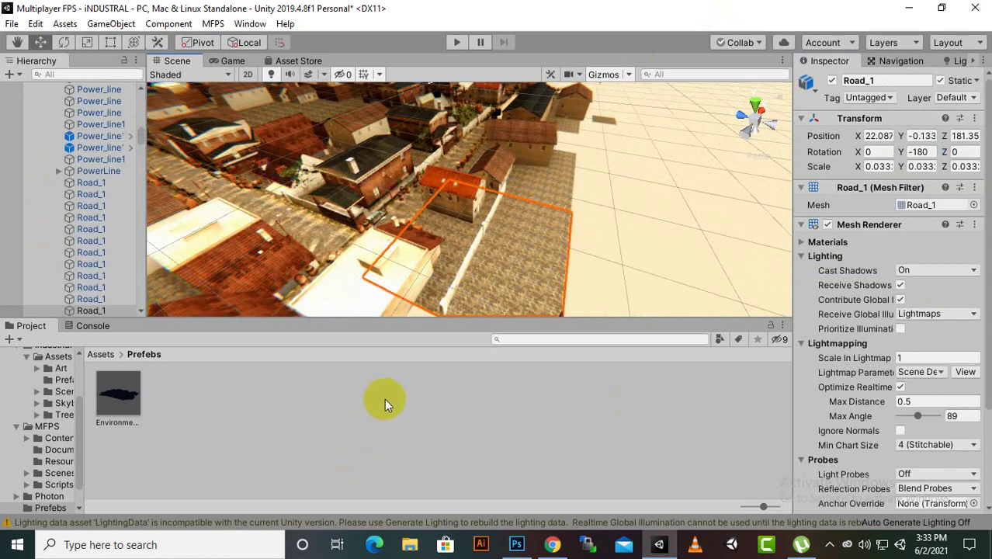
scroll(926, 279, down, 3)
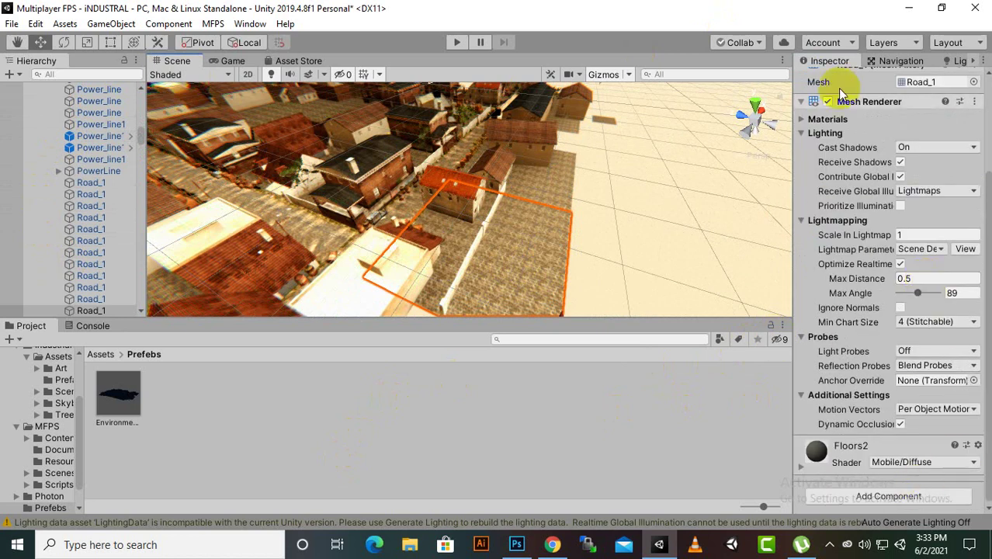
scroll(388, 239, down, 5)
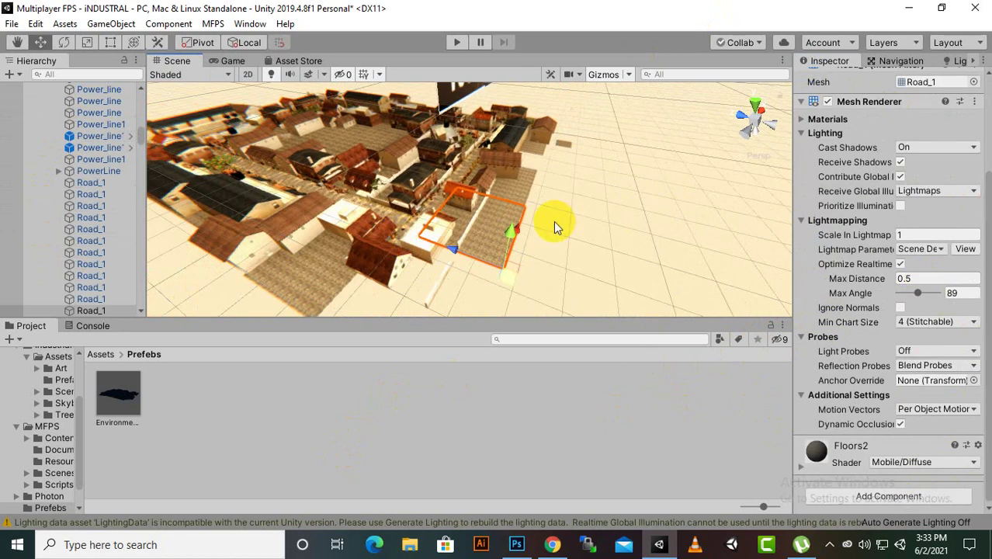
right_drag(553, 221, 205, 172)
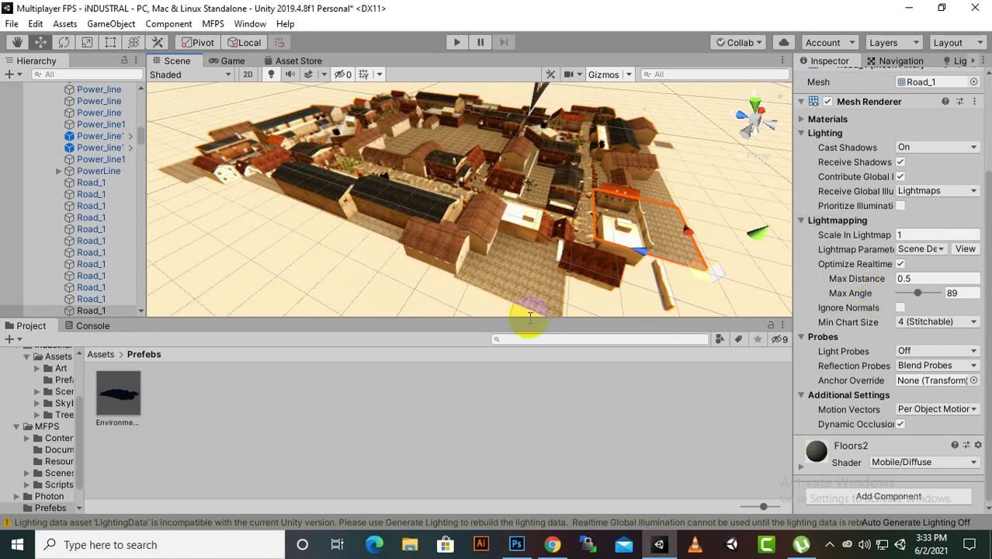
scroll(432, 306, down, 3)
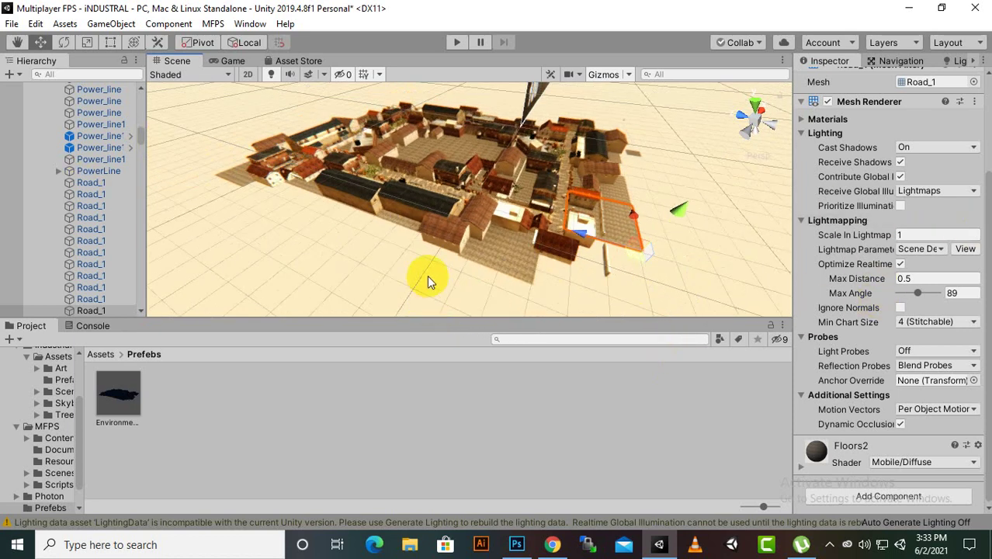
right_drag(428, 277, 405, 288)
click(575, 246)
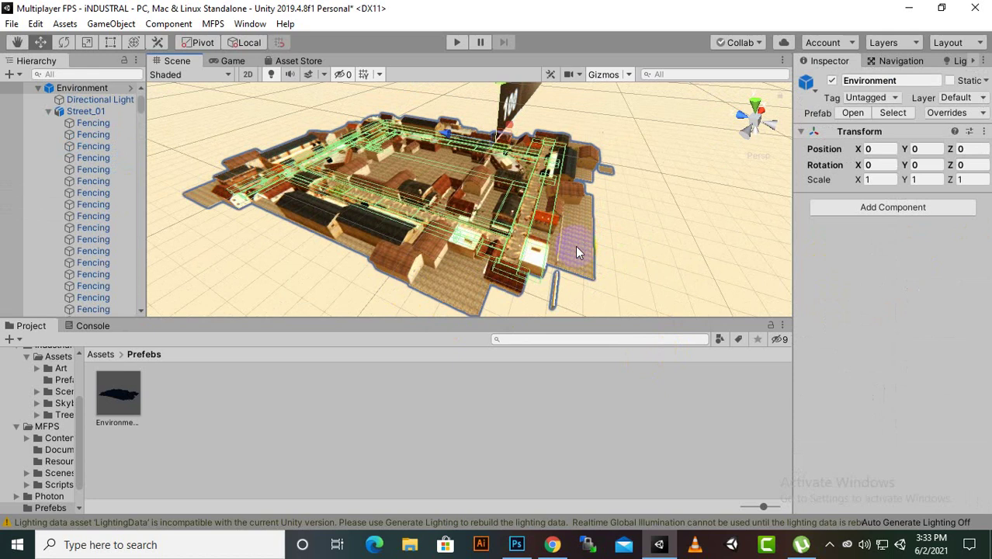
click(439, 299)
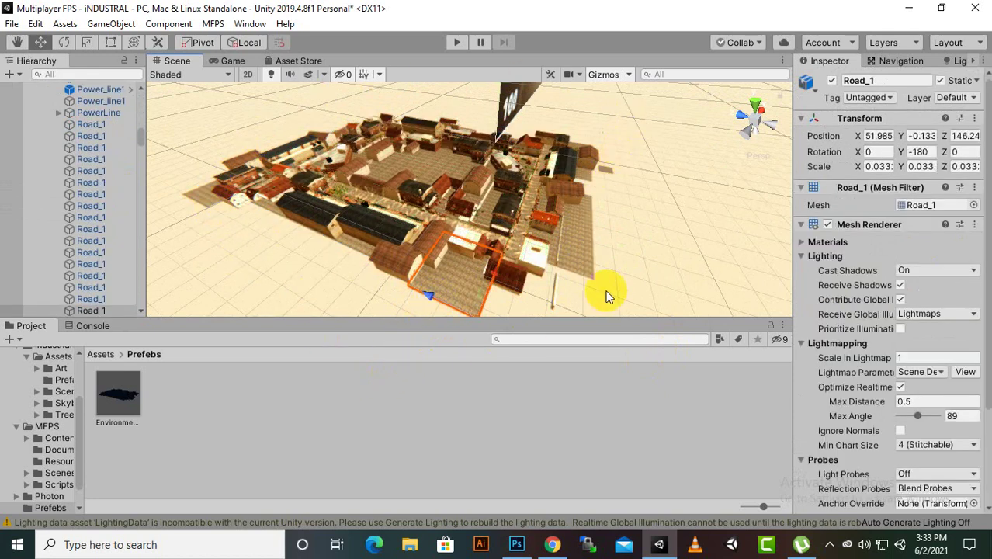
Step: Collapse the Street_01 group and add a Plane as a child of the Environment object
scroll(9, 206, up, 6)
scroll(27, 200, up, 15)
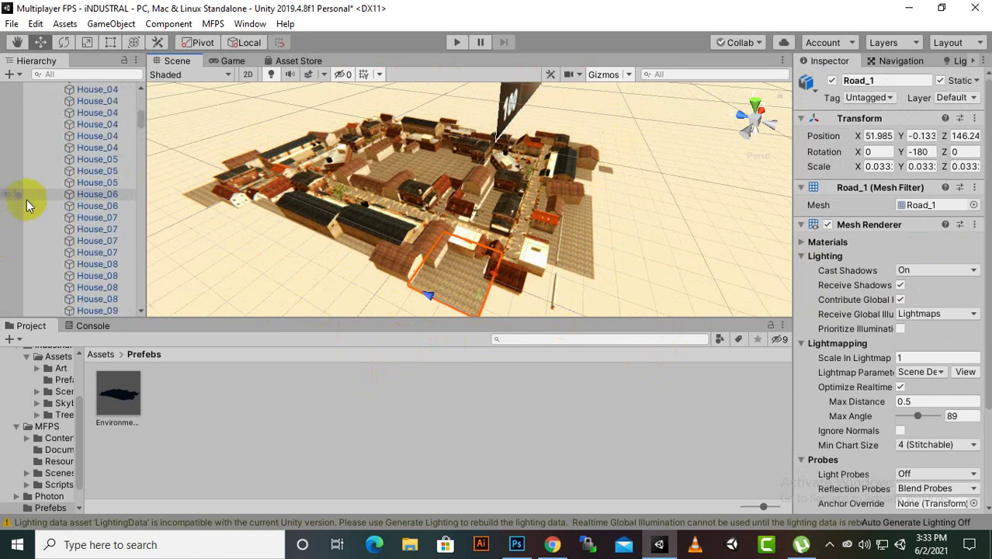
click(46, 183)
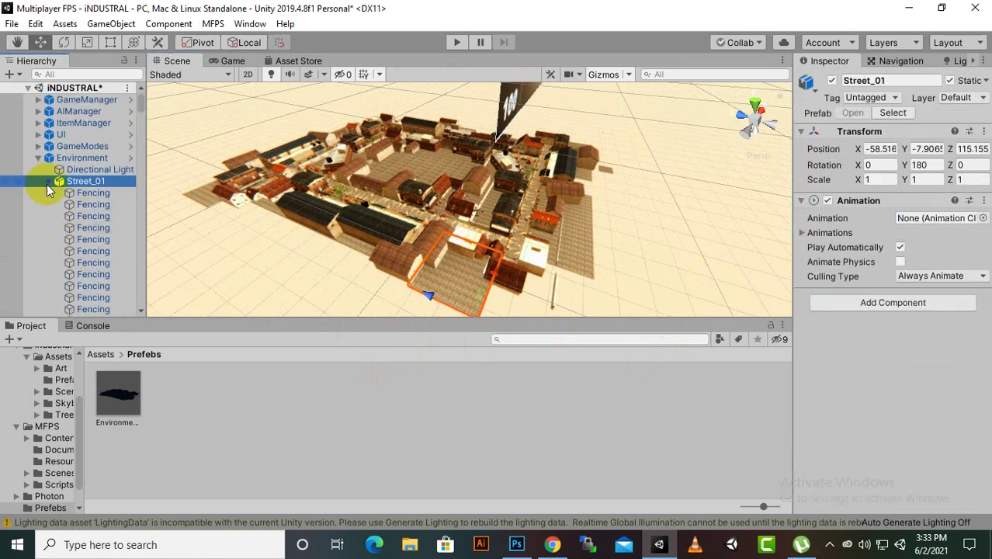
click(47, 181)
right_click(76, 159)
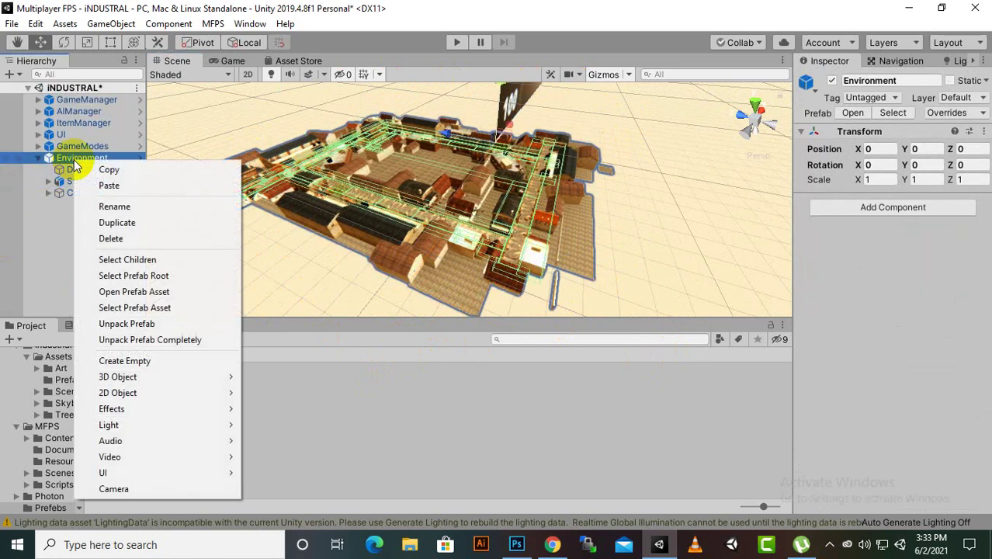
mouse_move(140, 377)
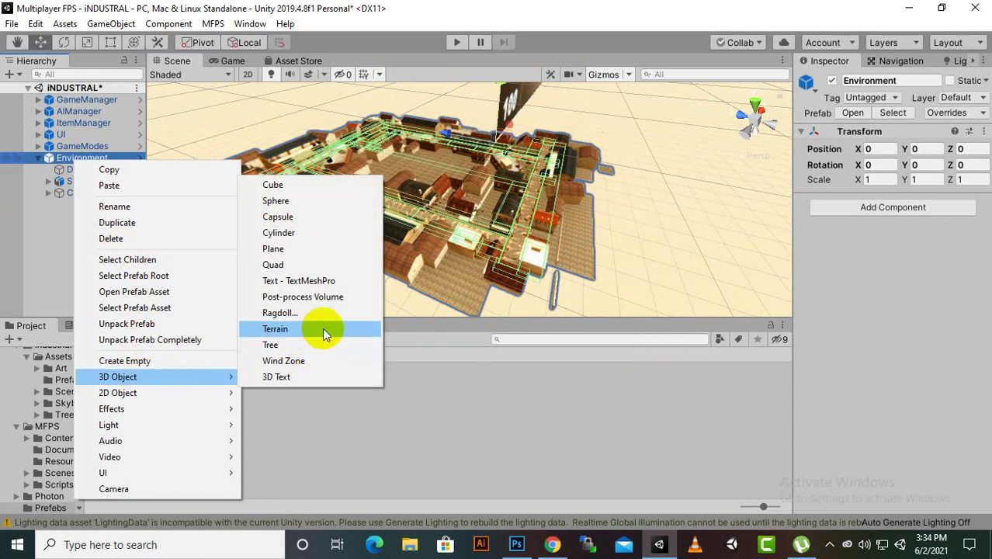
click(280, 250)
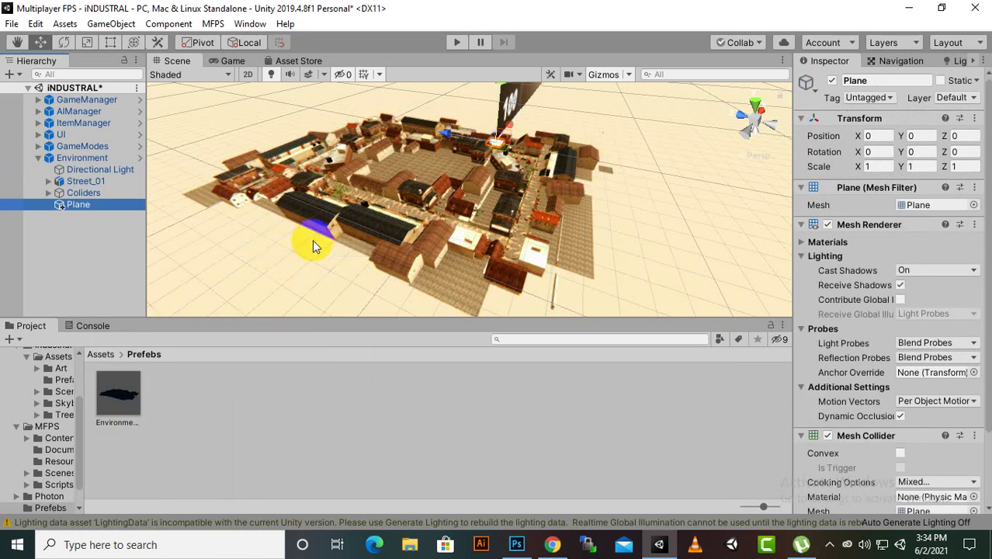
Step: Scale the Plane uniformly to about 24.2 so it spans the industrial environment
click(87, 43)
scroll(963, 383, down, 3)
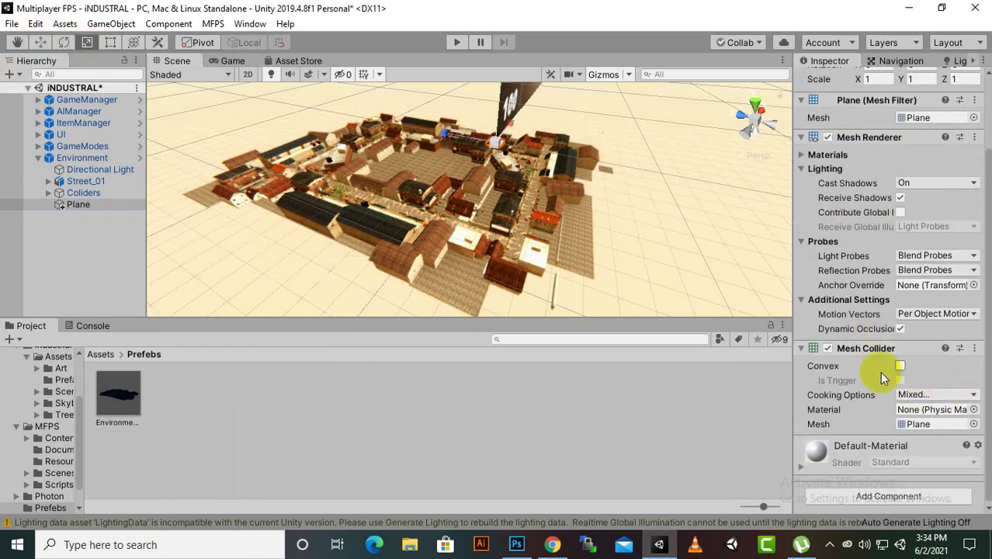
scroll(447, 202, up, 4)
drag(497, 121, 559, 97)
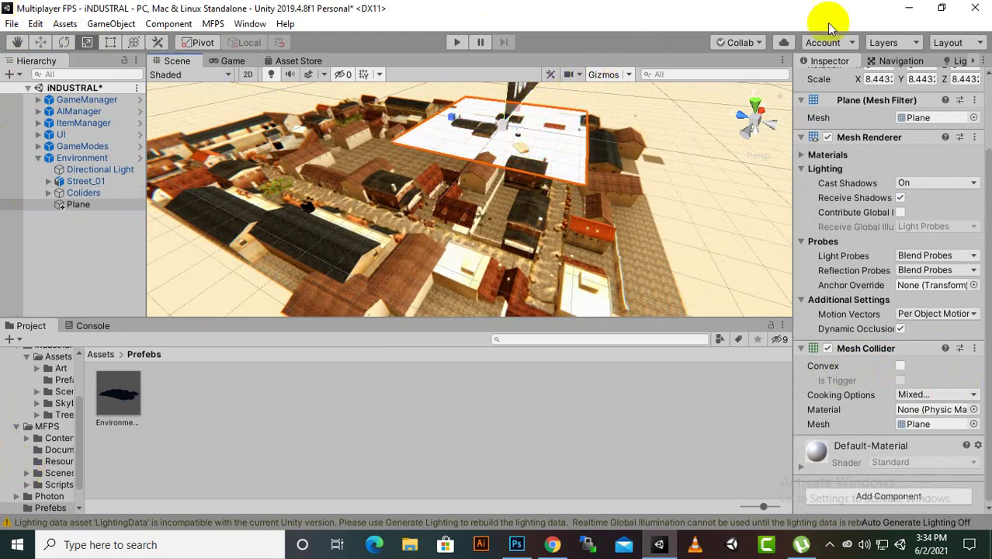
drag(499, 140, 623, 73)
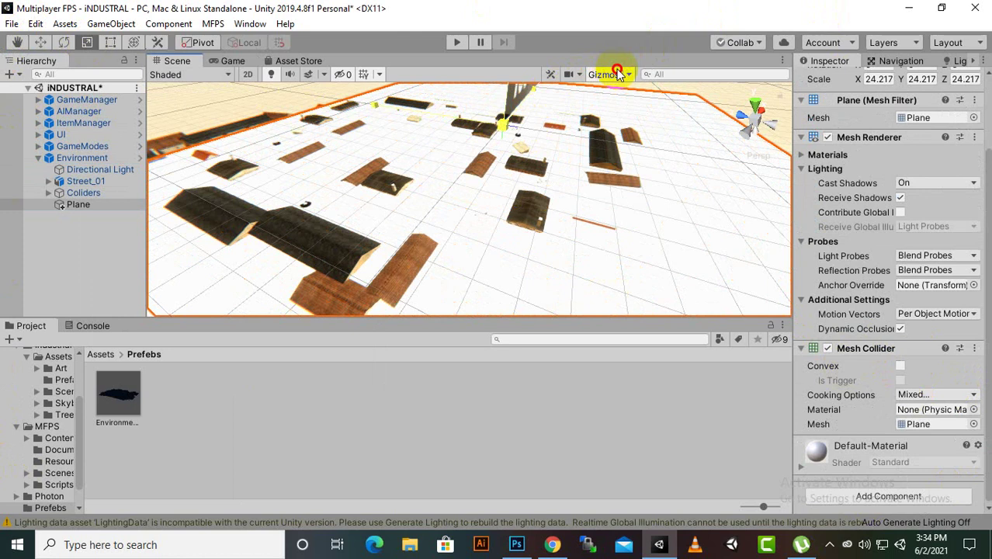
Step: Move the Plane beneath the buildings, to about 0, -8.7, 37.2
click(40, 42)
scroll(574, 153, down, 3)
alt+drag(573, 153, 423, 111)
scroll(397, 146, up, 3)
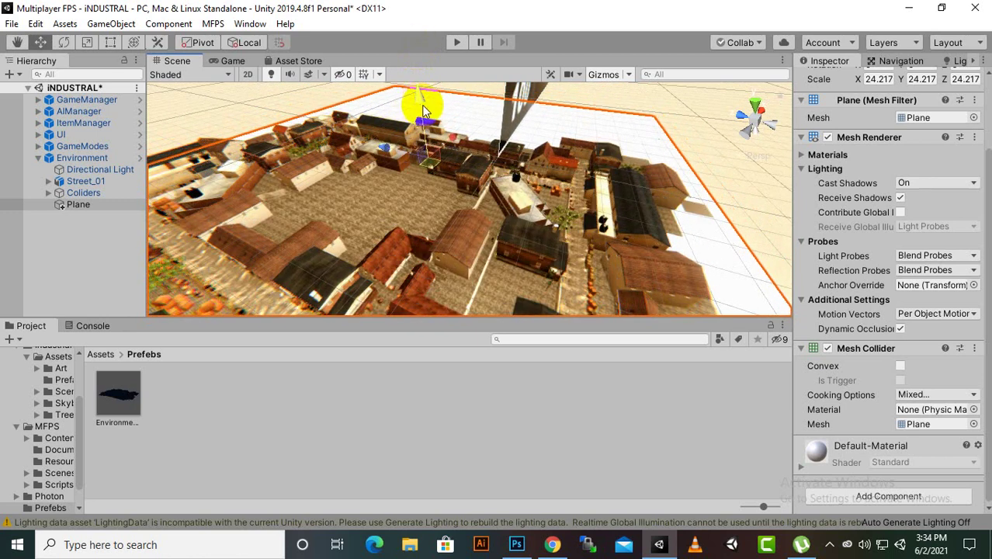
scroll(573, 221, down, 3)
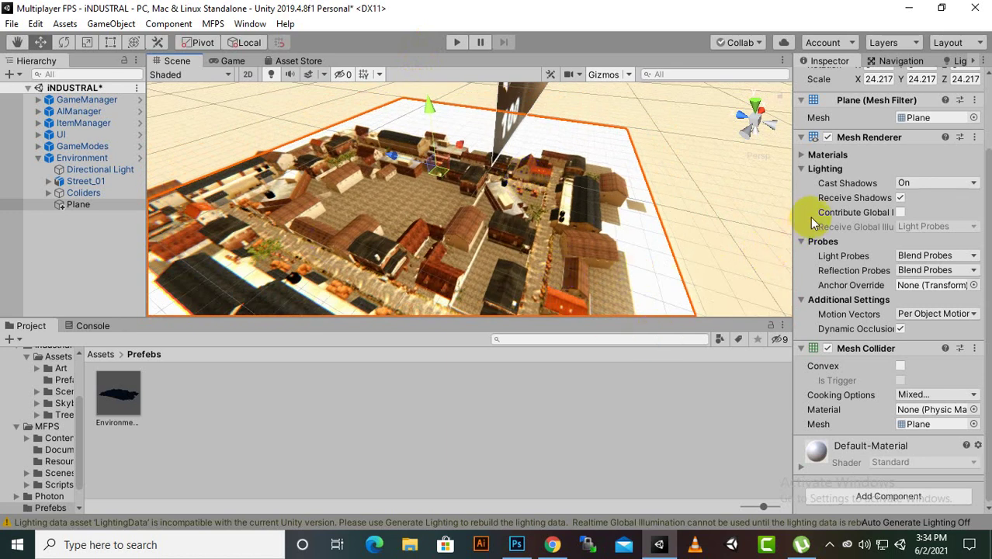
Step: Disable the Plane's Mesh Renderer so that it serves only as an invisible ground collider
click(827, 138)
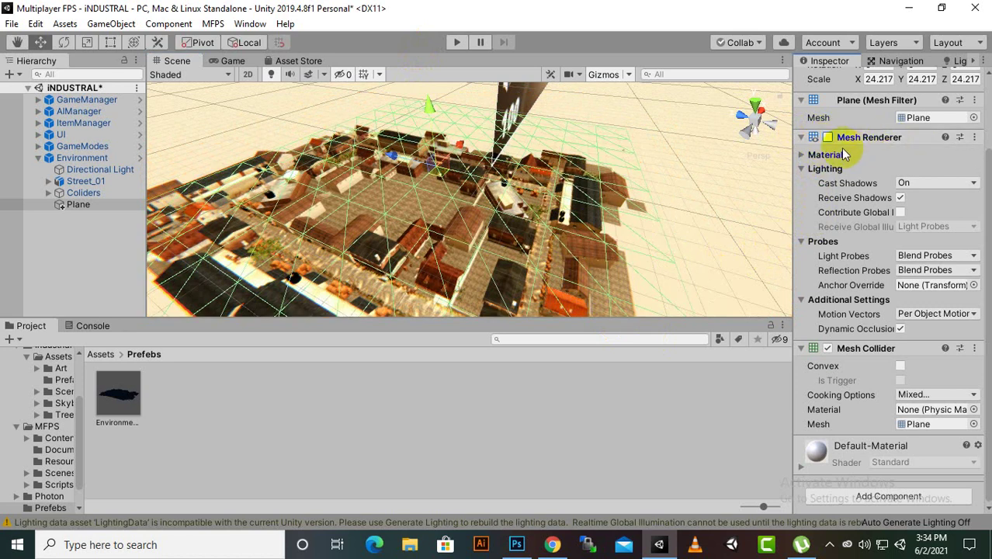
middle_drag(465, 256, 604, 156)
scroll(604, 155, down, 2)
alt+drag(604, 156, 564, 228)
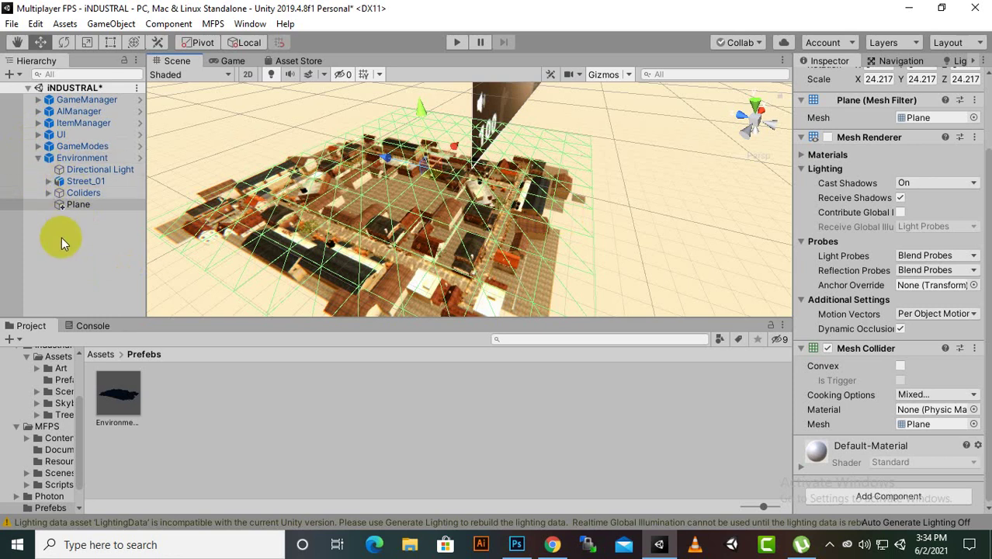
Step: Open the Environment prefab for editing, look through its Coliders cubes, and return to the scene
click(67, 159)
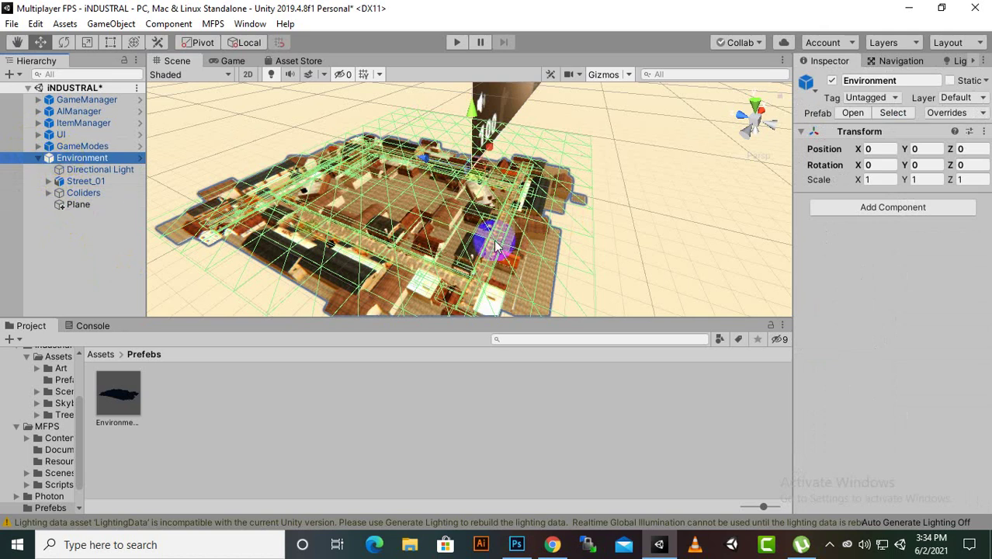
click(852, 115)
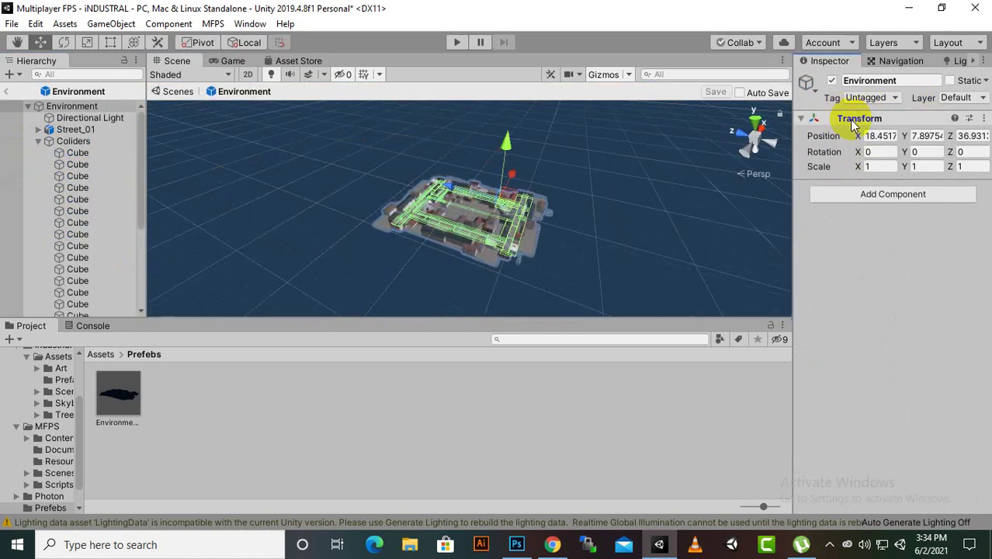
alt+right_drag(543, 194, 210, 212)
scroll(88, 256, down, 4)
scroll(92, 267, up, 5)
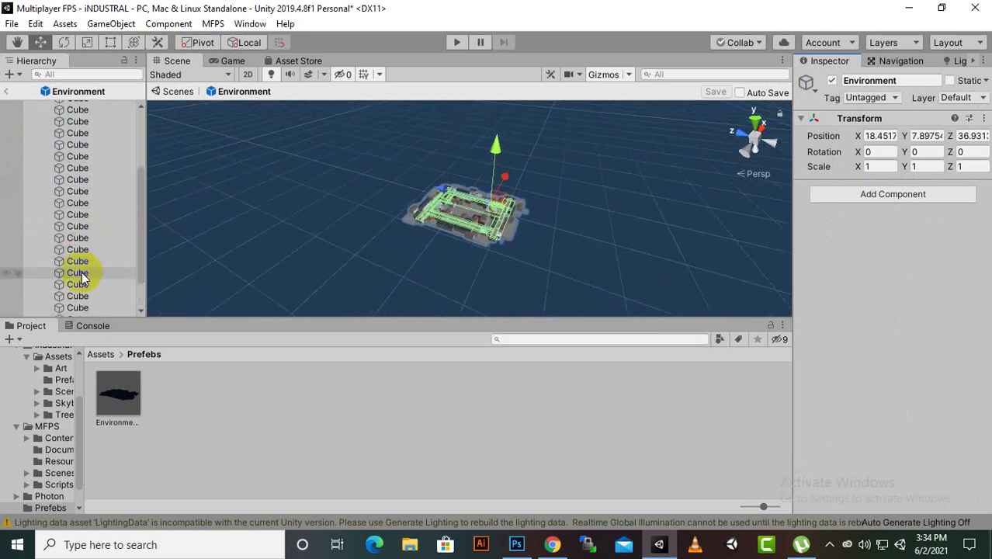
click(7, 90)
Step: Move the Plane out of the Environment object to the scene root above it, and collapse Environment
click(63, 205)
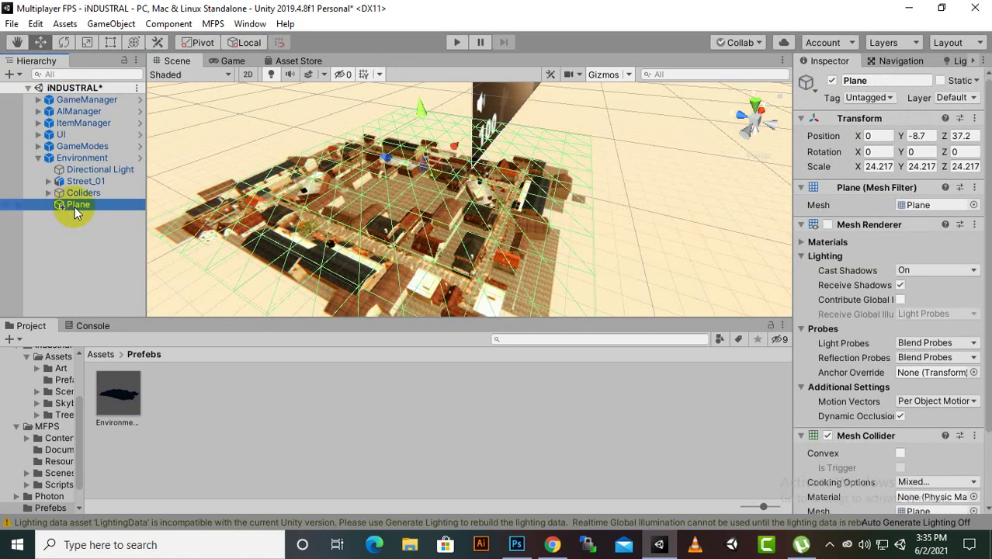
drag(65, 204, 67, 155)
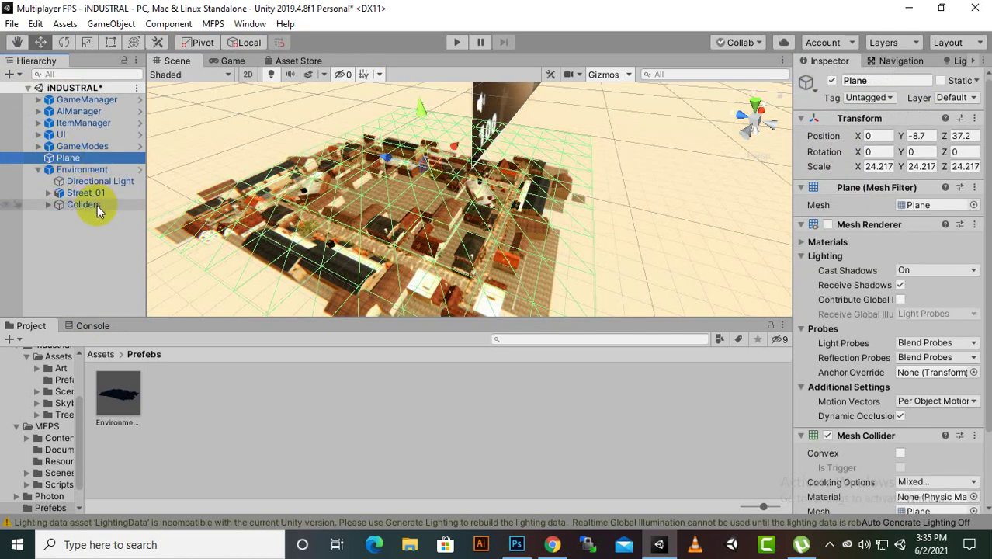
click(37, 169)
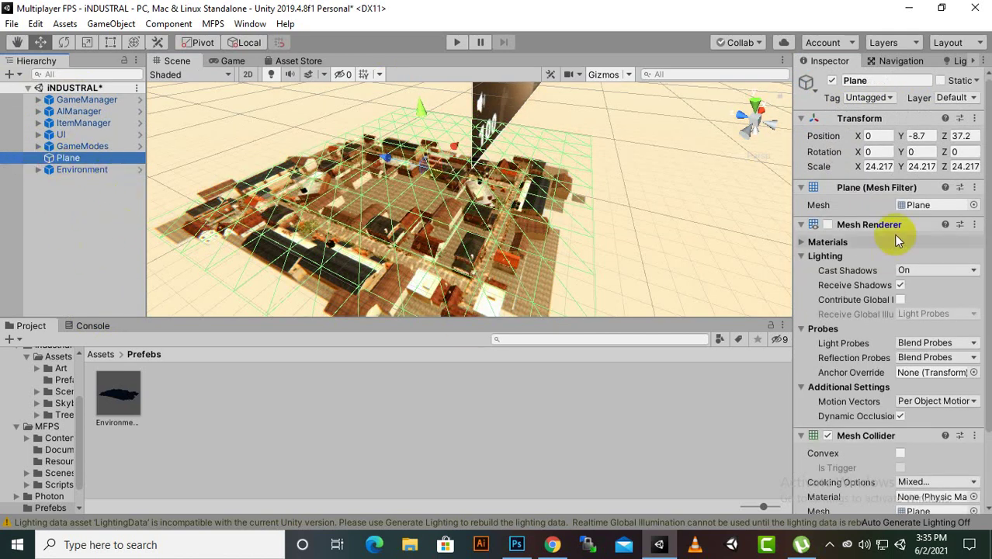
scroll(613, 228, up, 4)
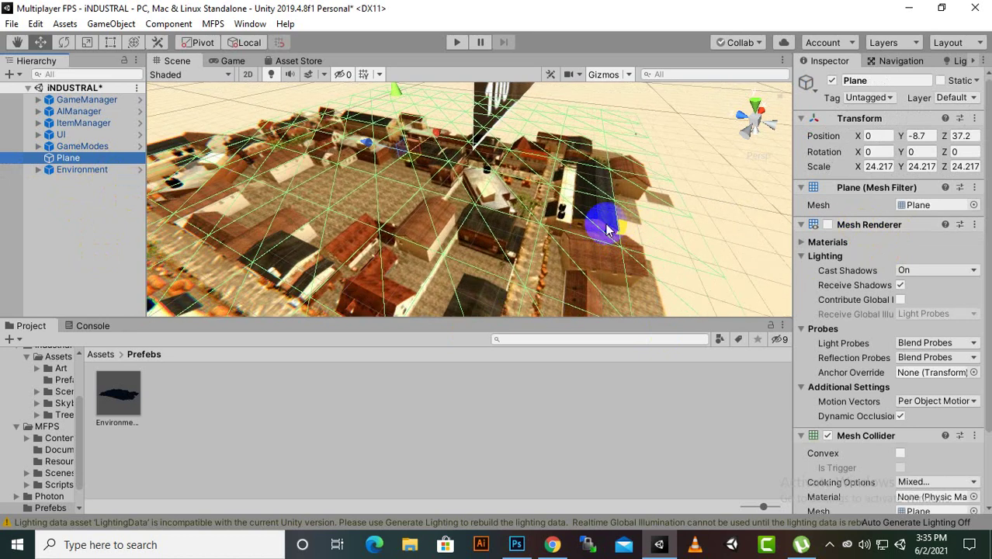
middle_drag(608, 229, 509, 186)
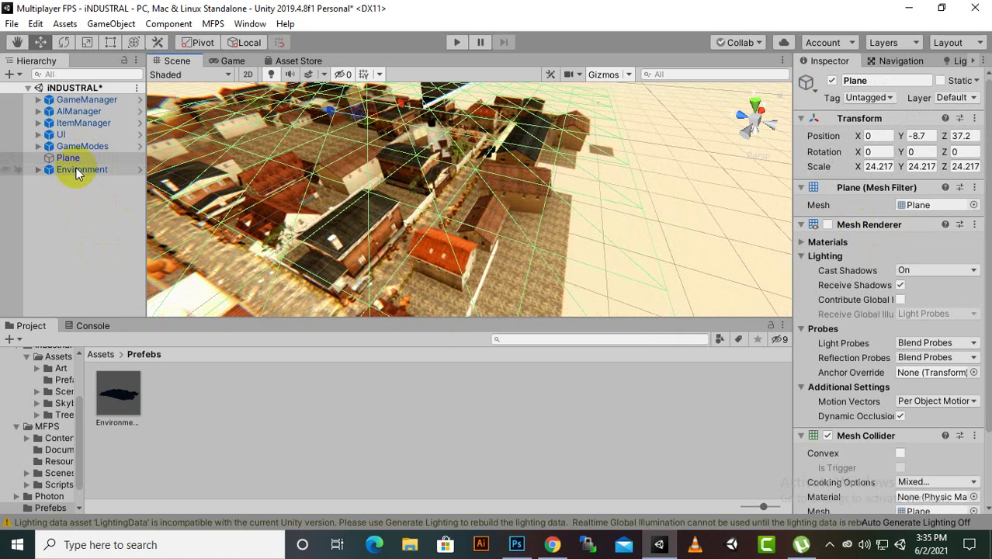
middle_drag(464, 153, 434, 219)
right_drag(462, 229, 225, 186)
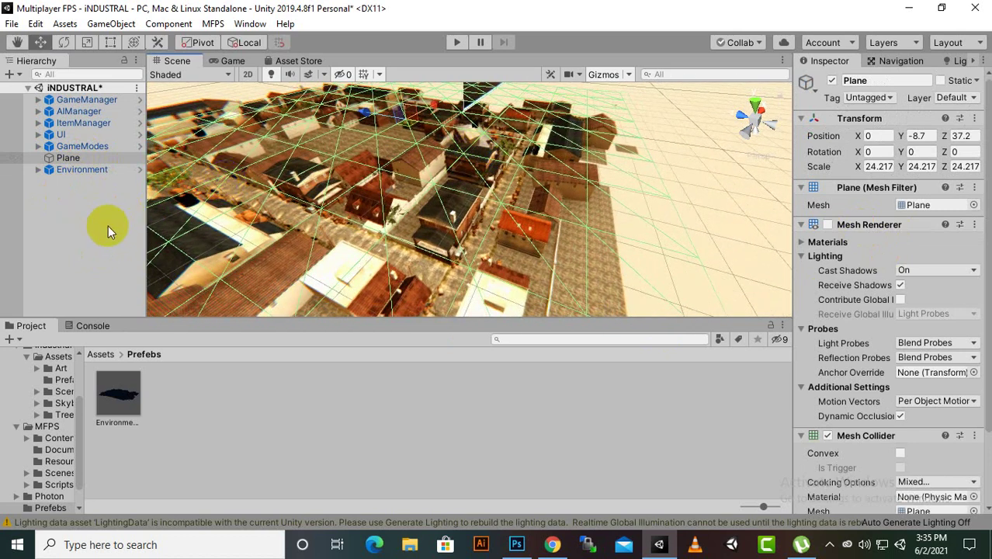
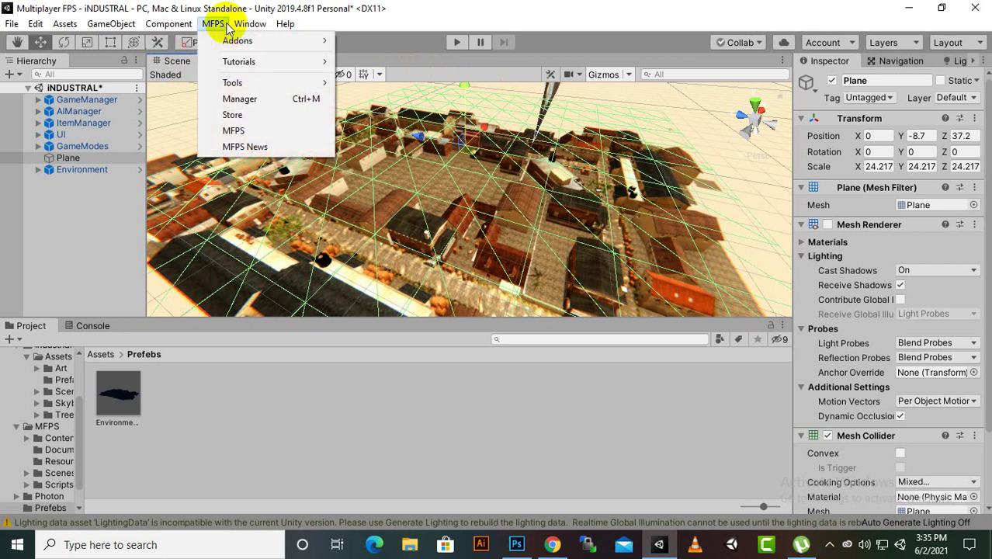
Step: Open the MFPS Add Map tutorial and advance it from Get Started to the Set Up Scene section
mouse_move(247, 63)
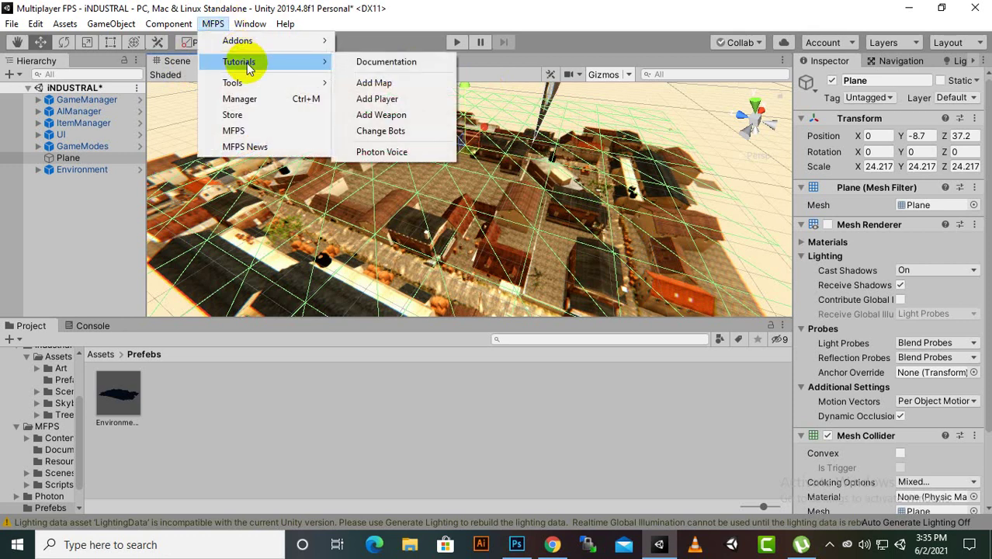
click(363, 83)
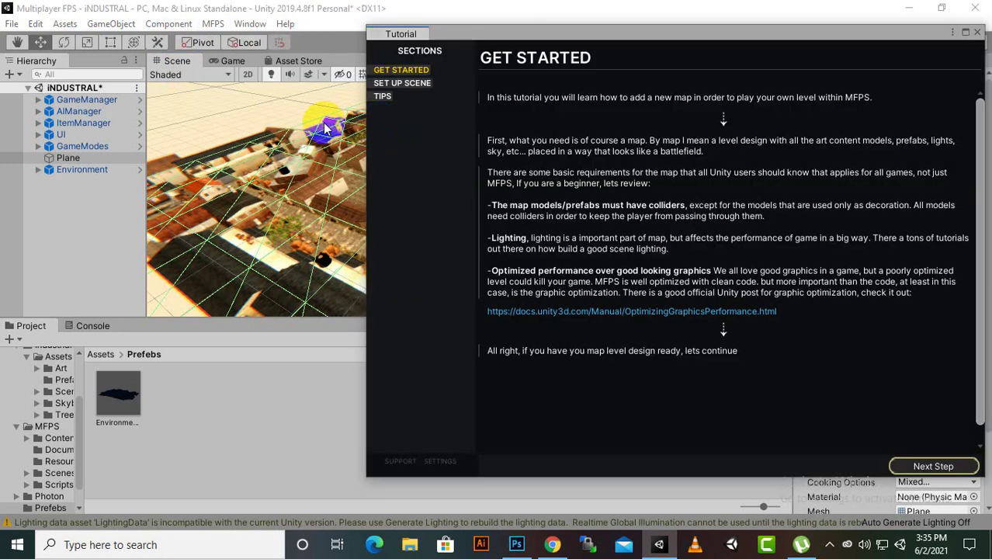
drag(786, 36, 741, 50)
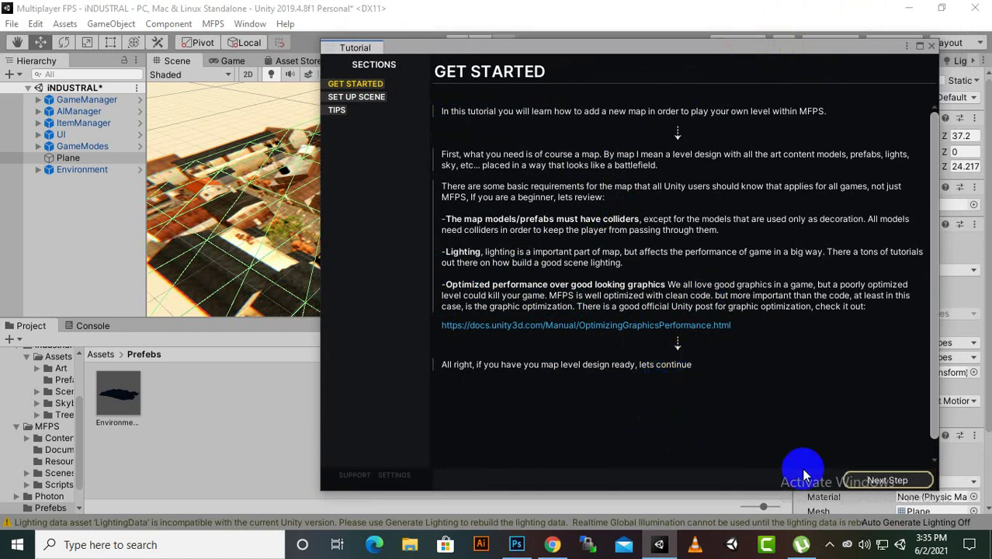
click(894, 481)
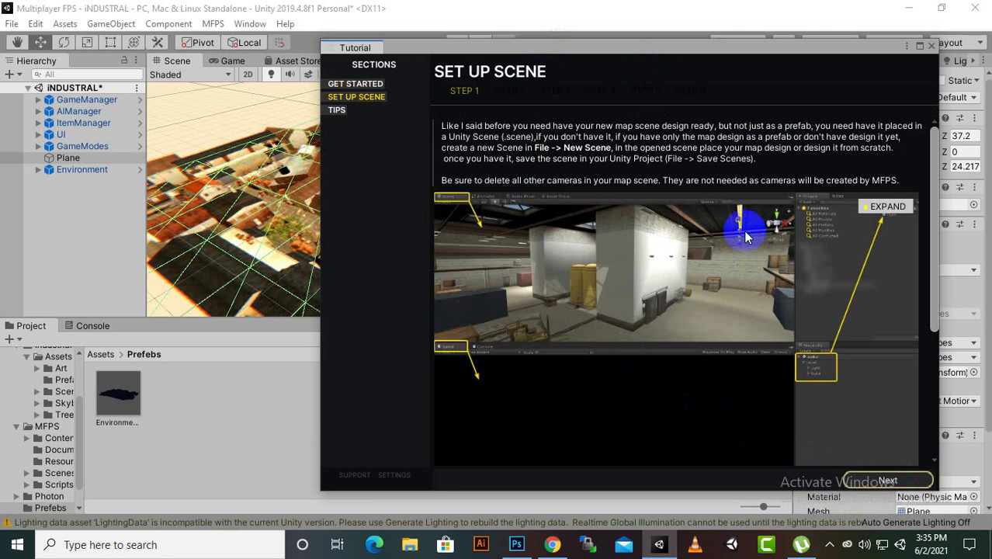
Step: Assign the iNDUSTRAL scene from Assets/MFPS/Scenes as the tutorial's new map scene and continue to step 2
scroll(896, 370, down, 5)
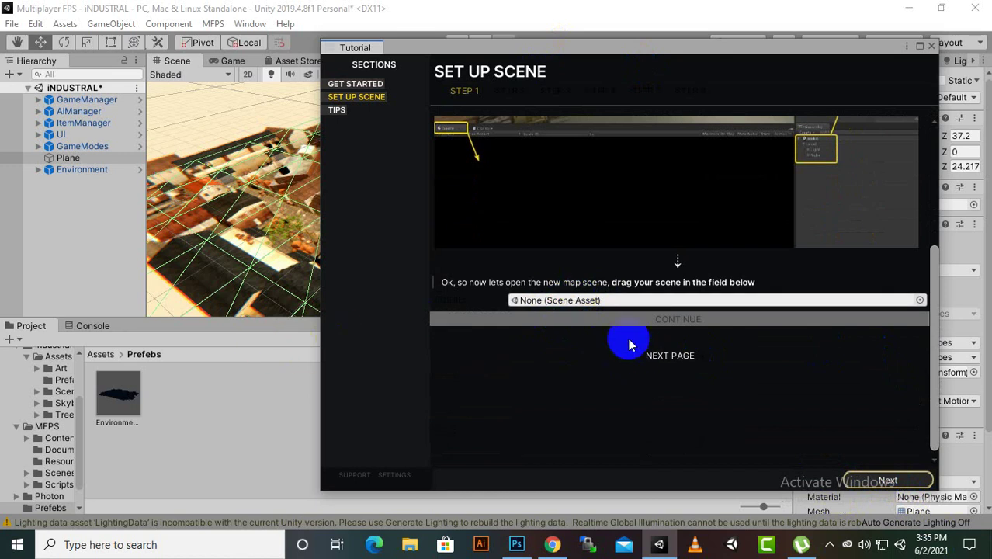
click(100, 353)
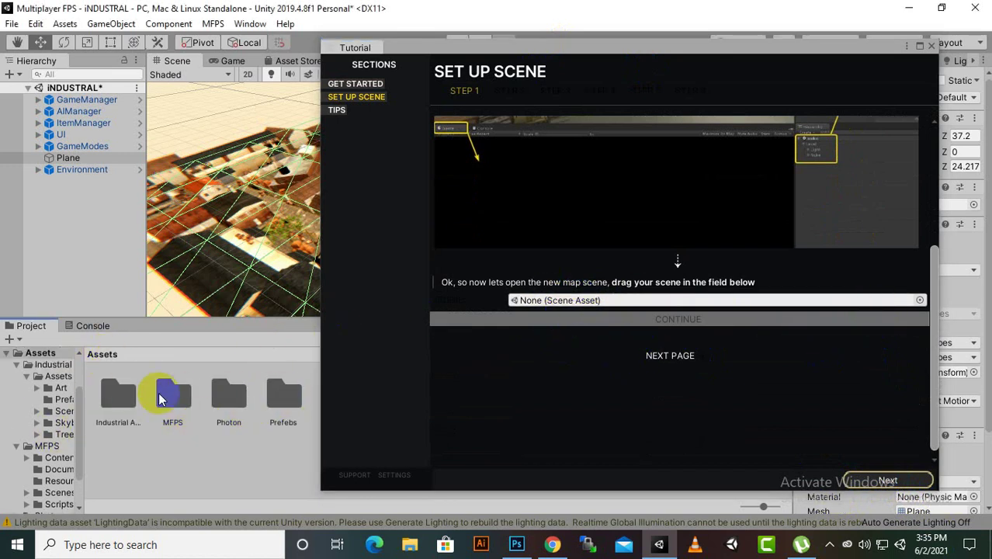
double_click(160, 398)
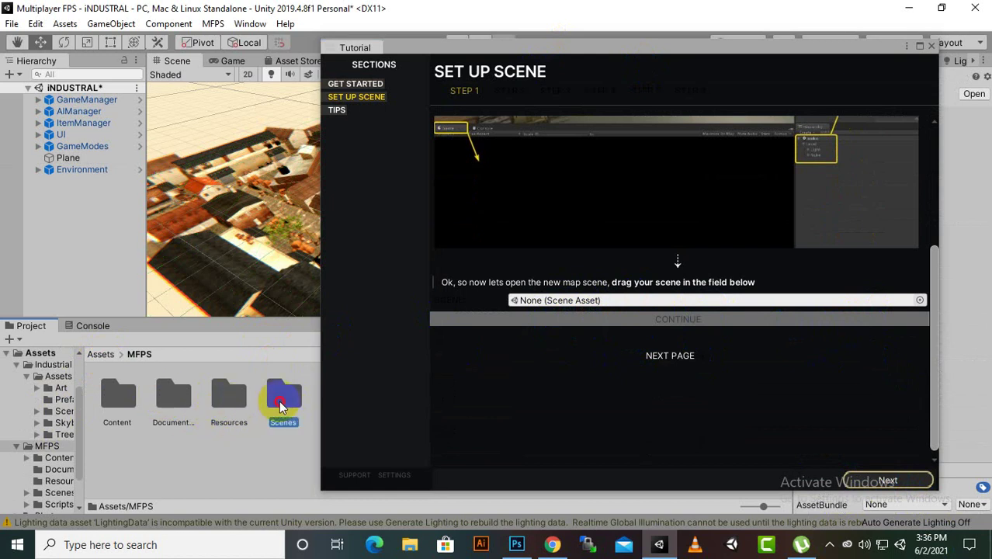
double_click(281, 405)
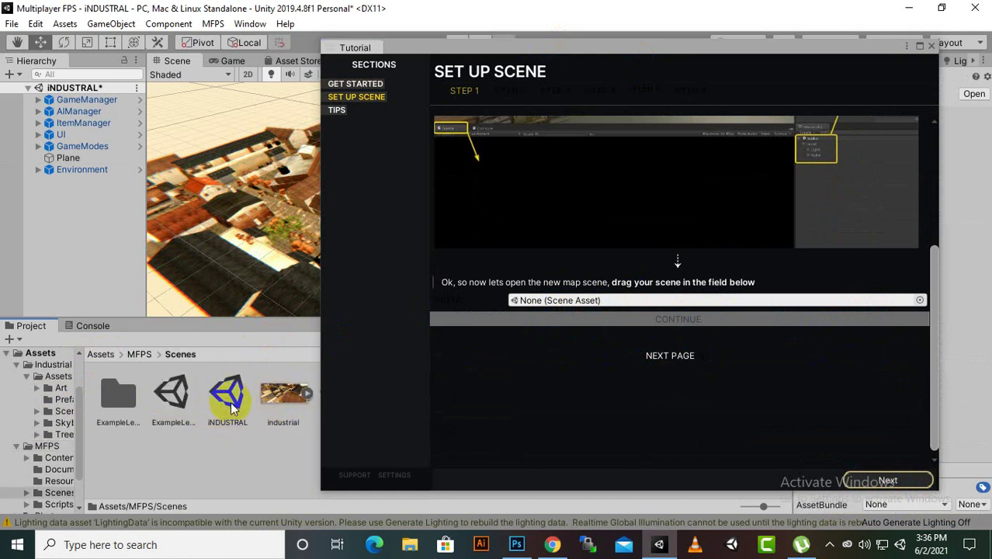
drag(222, 411, 632, 301)
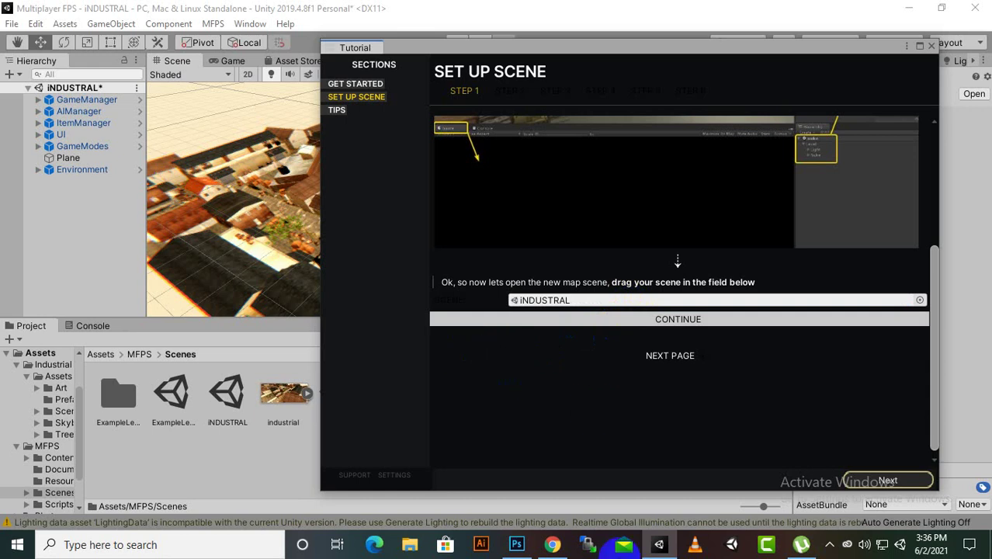
click(647, 319)
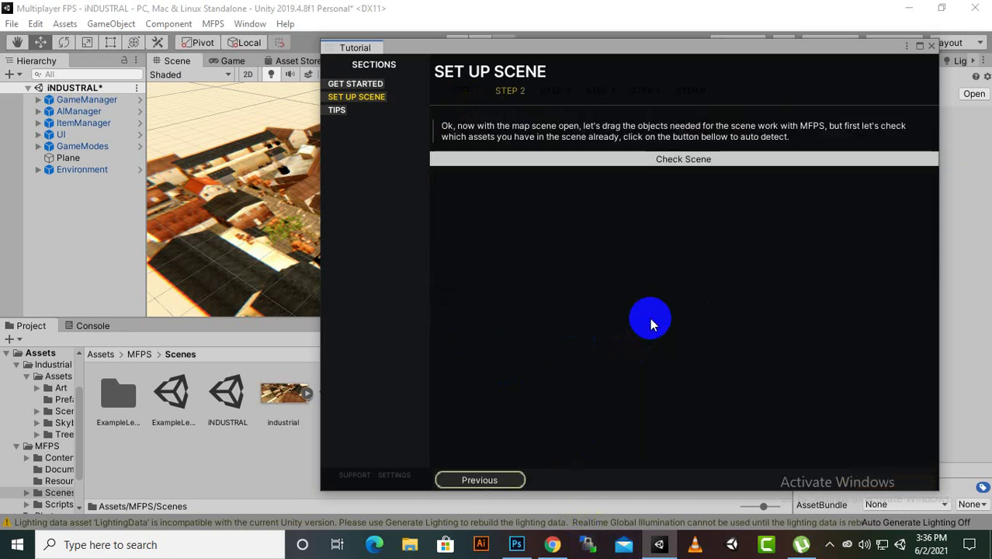
Step: Check the scene for the required MFPS objects and advance the tutorial to step 3
click(620, 159)
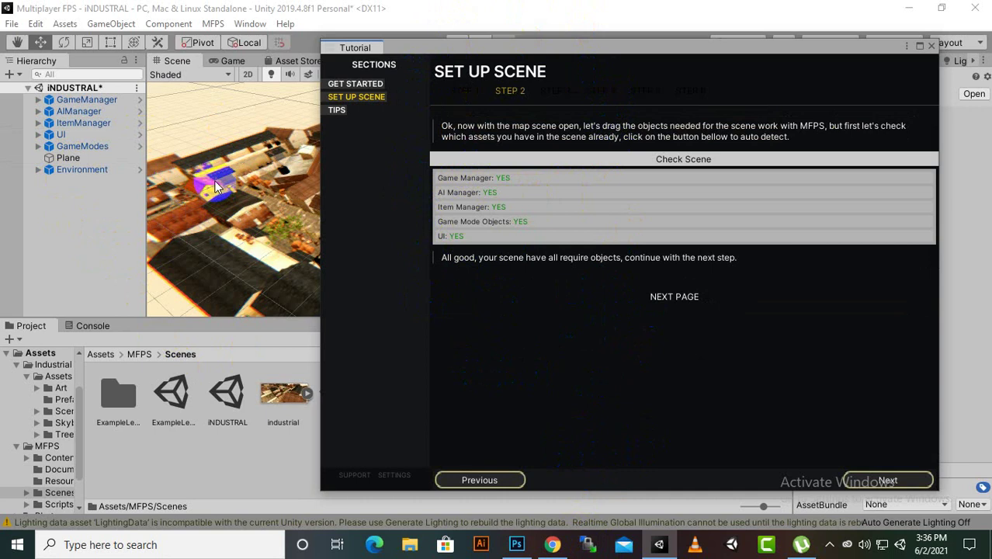
drag(654, 48, 557, 45)
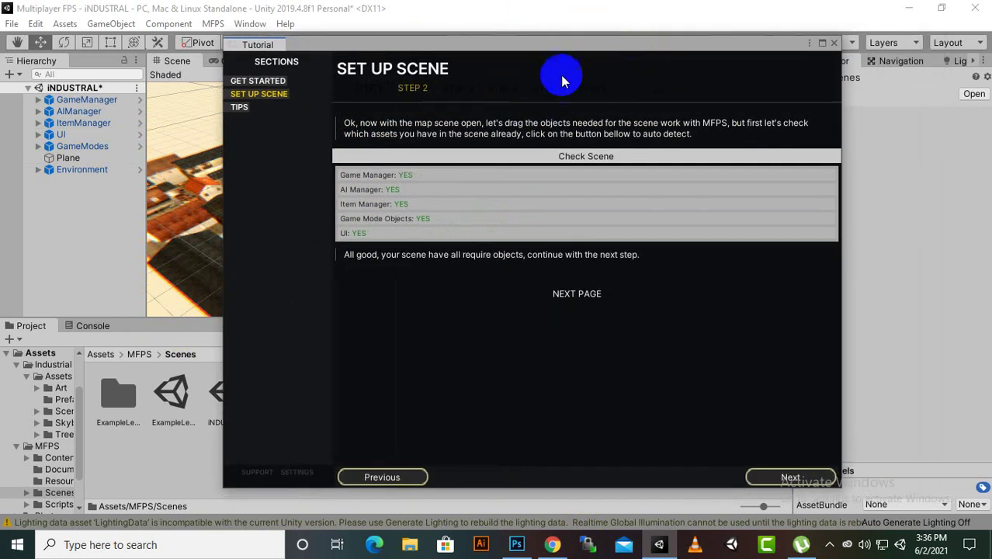
click(563, 300)
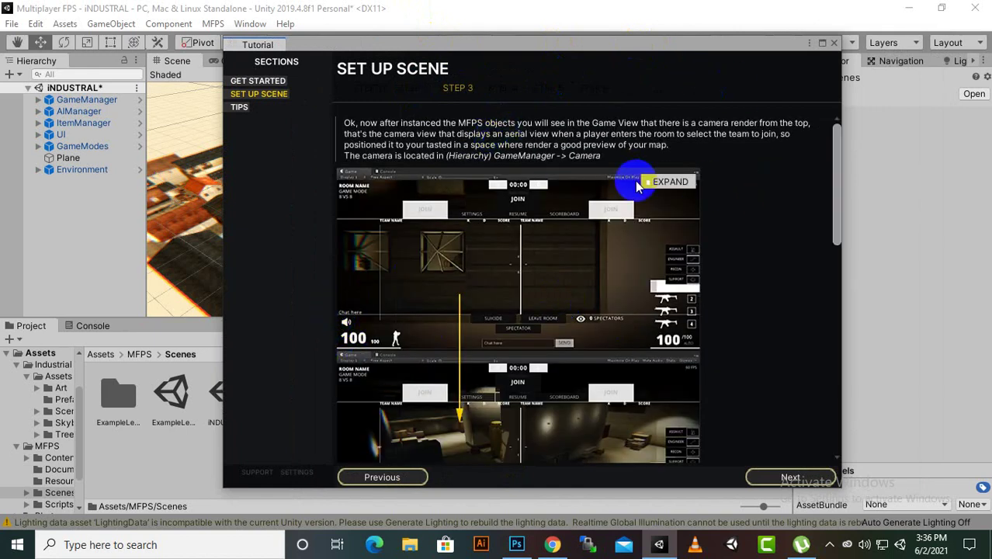
click(613, 222)
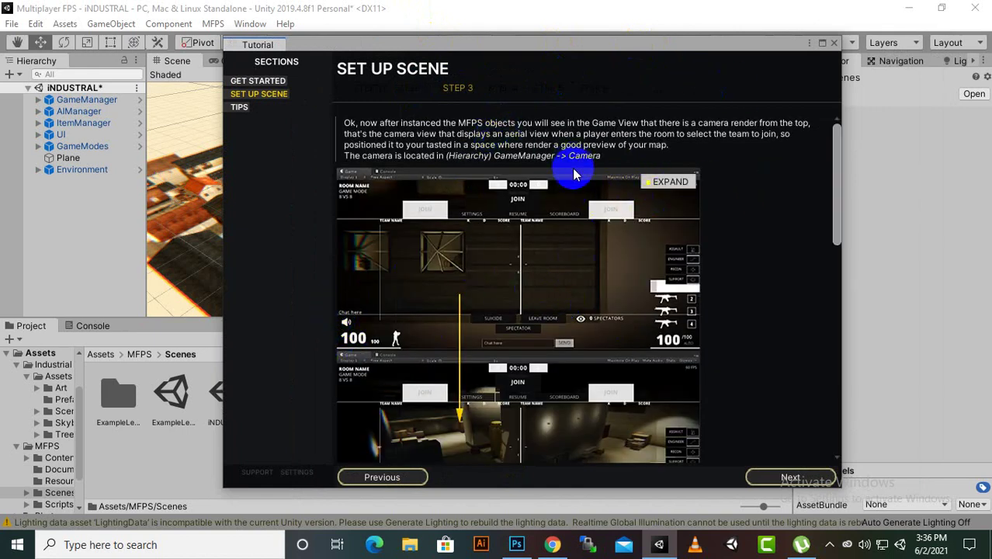
click(489, 77)
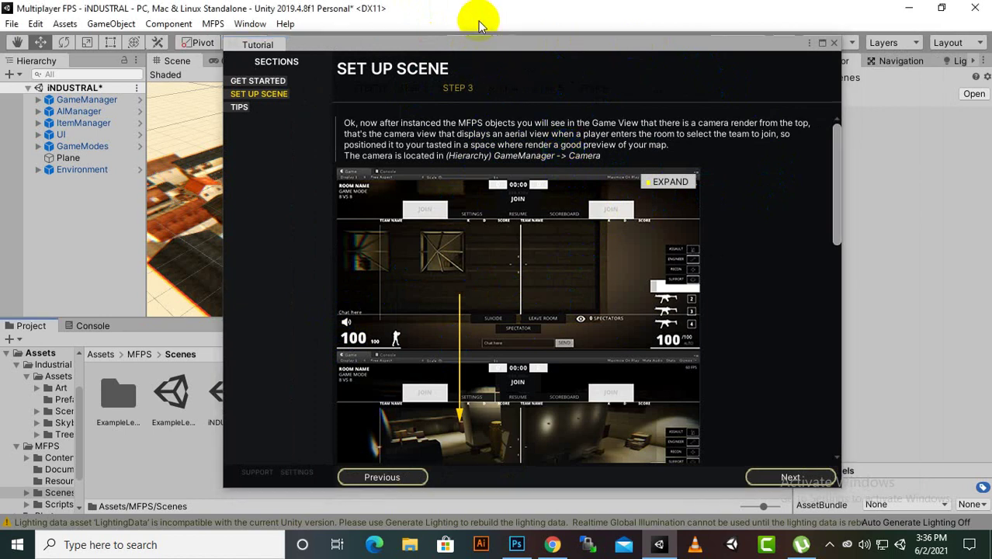
Step: Move the tutorial window clear of the scene view and expand the GameManager object to reach its Camera
drag(495, 57, 520, 224)
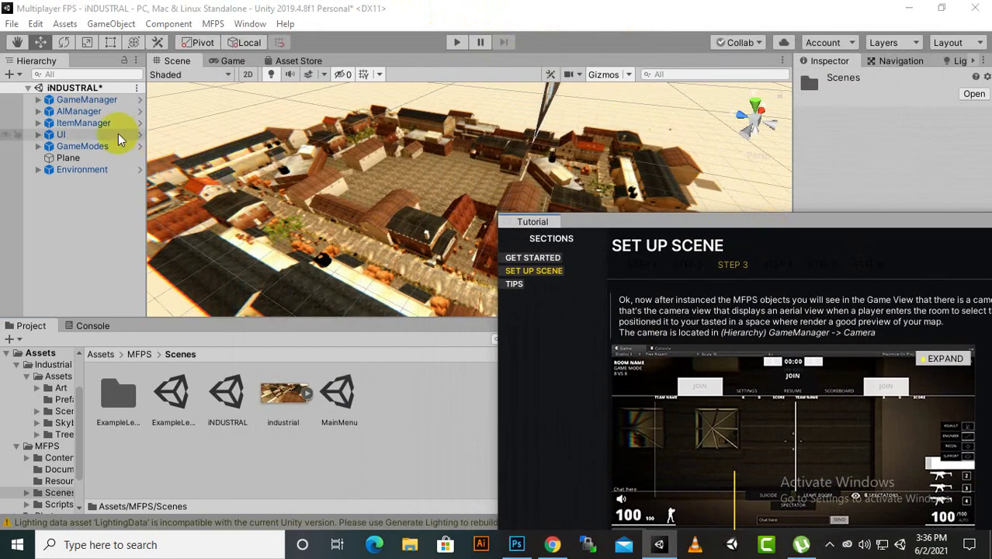
click(31, 98)
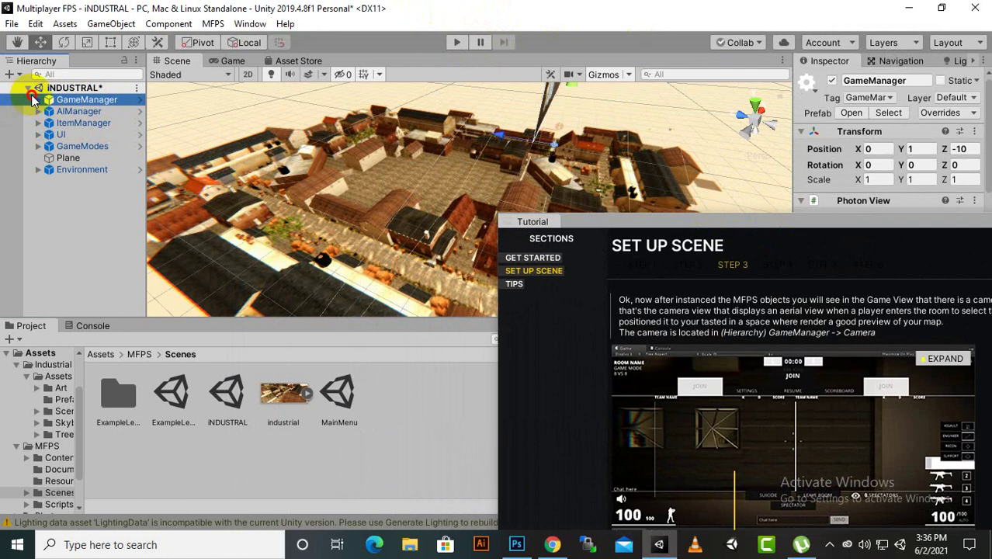
click(37, 100)
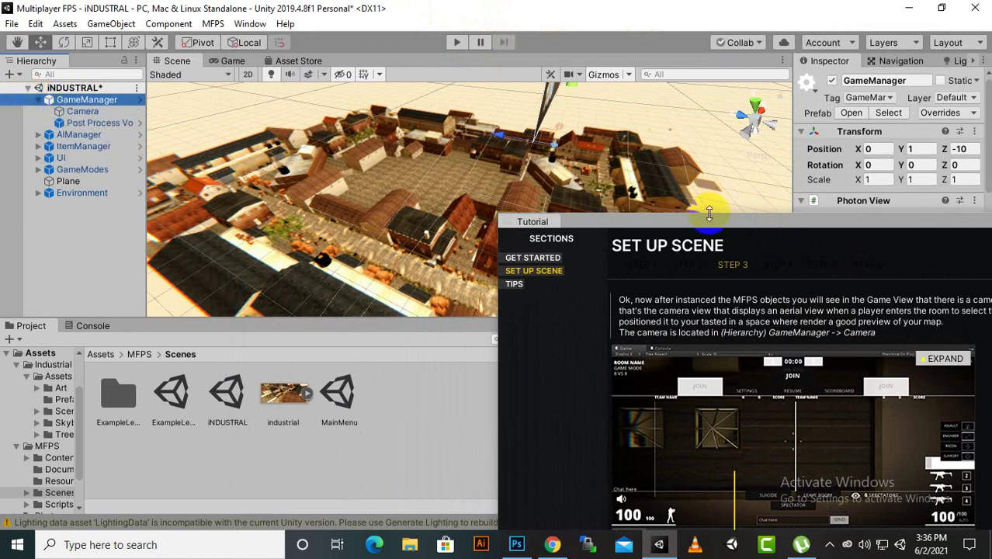
Step: Move the GameManager's Camera over the map centre to about X -41.4, Z 28.7 and check its framing in the Game view
drag(710, 223, 696, 322)
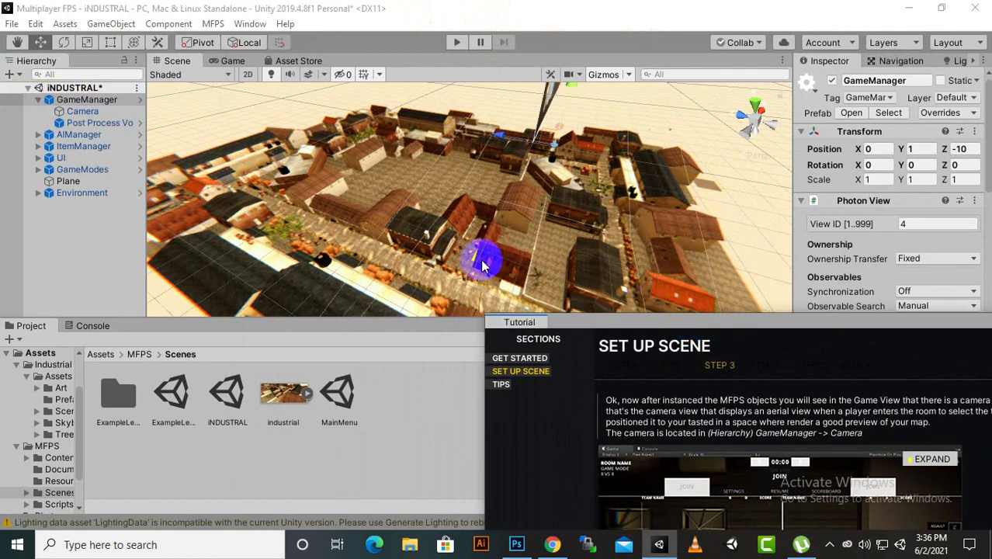
click(84, 112)
drag(793, 328, 764, 364)
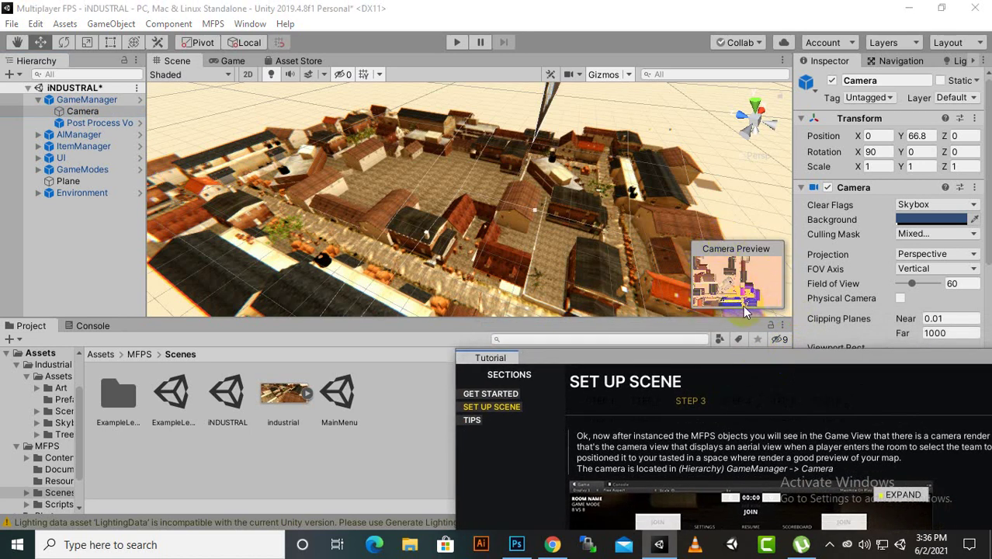
scroll(518, 281, down, 6)
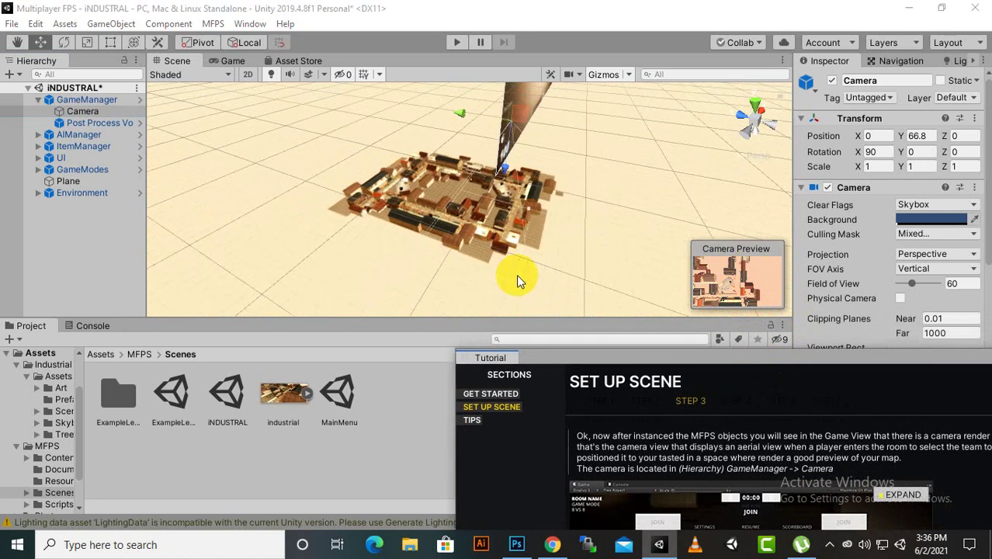
scroll(468, 179, up, 5)
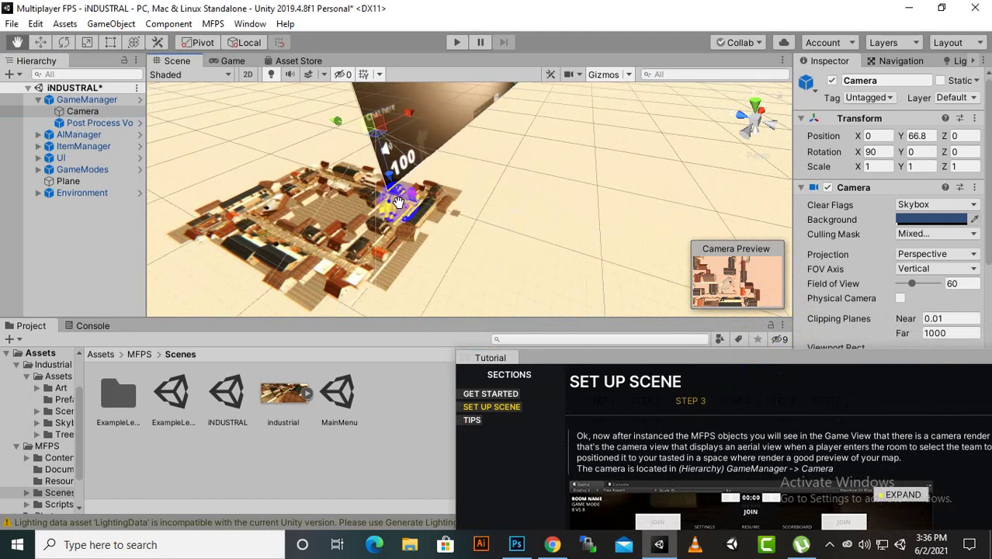
mouse_move(380, 115)
mouse_down()
mouse_move(327, 118)
mouse_move(435, 107)
mouse_move(390, 115)
mouse_up()
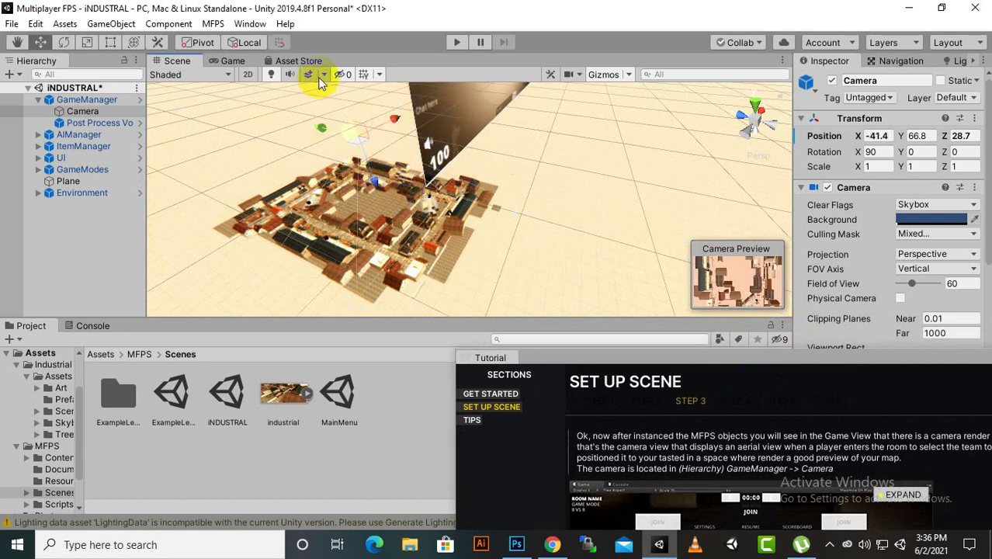
click(232, 61)
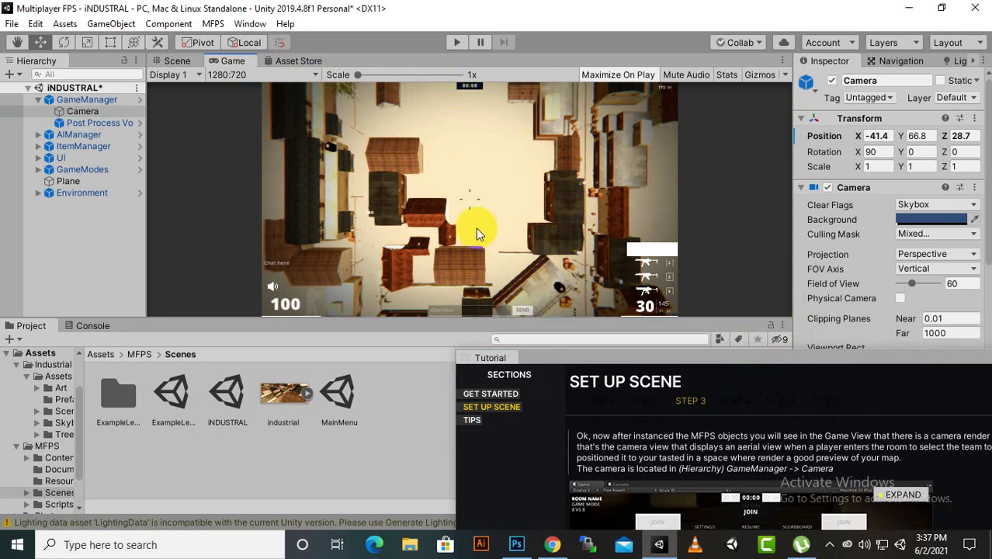
click(166, 62)
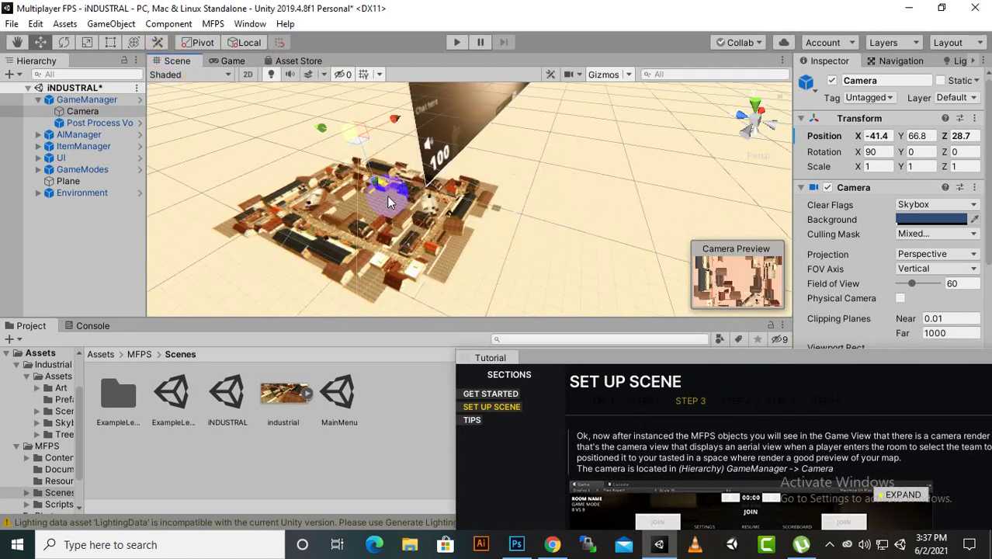
Step: Advance the tutorial to step 4 of Set Up Scene and create a spawn point for Team 1
drag(797, 352, 574, 67)
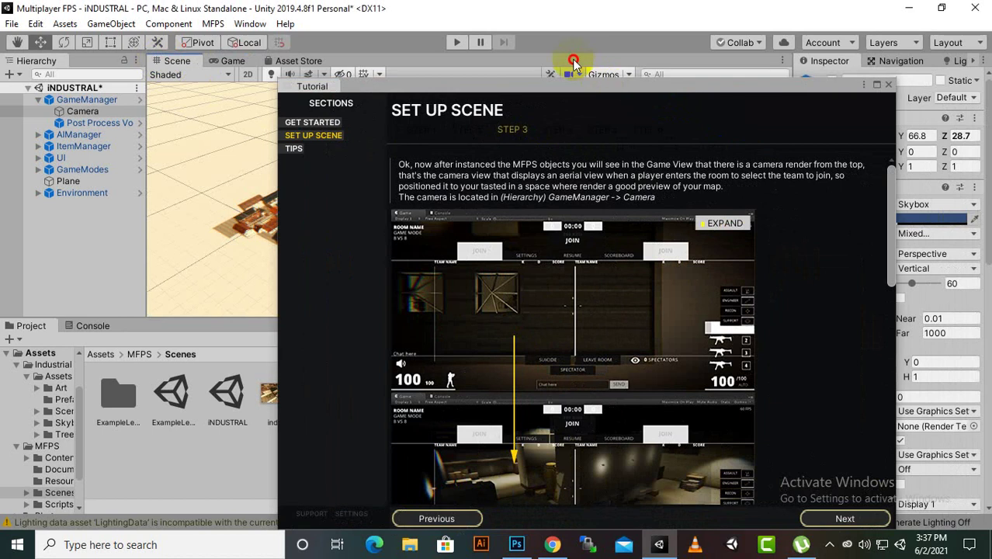
click(830, 520)
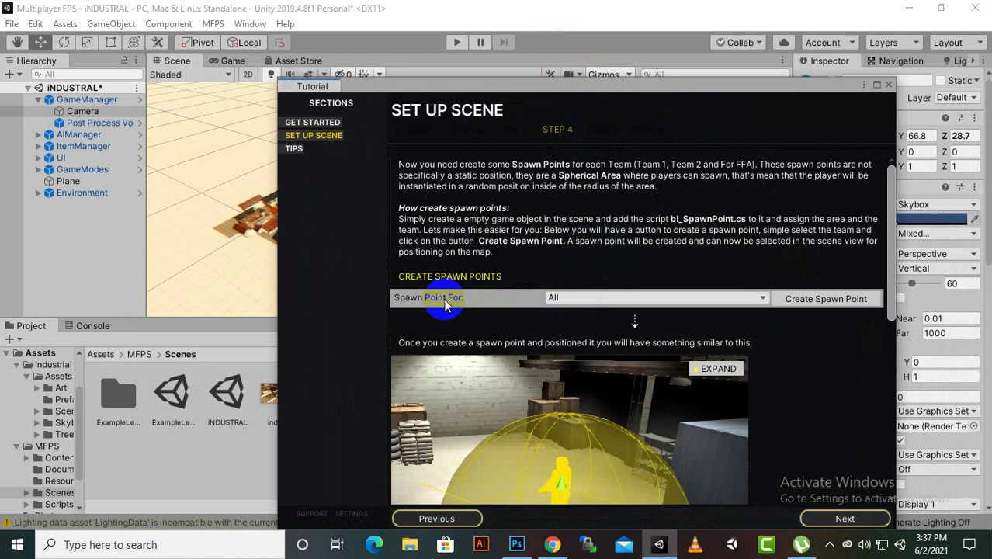
click(567, 297)
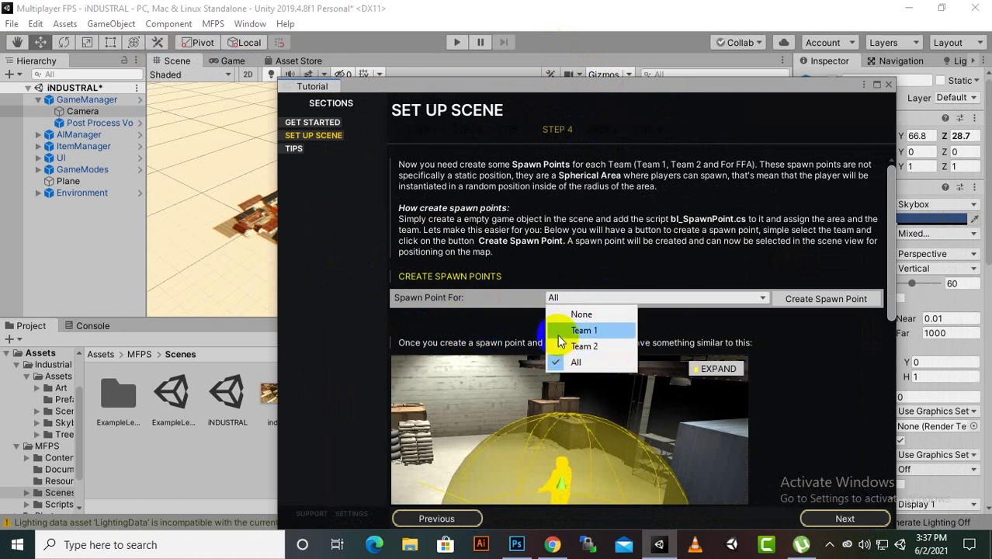
click(582, 333)
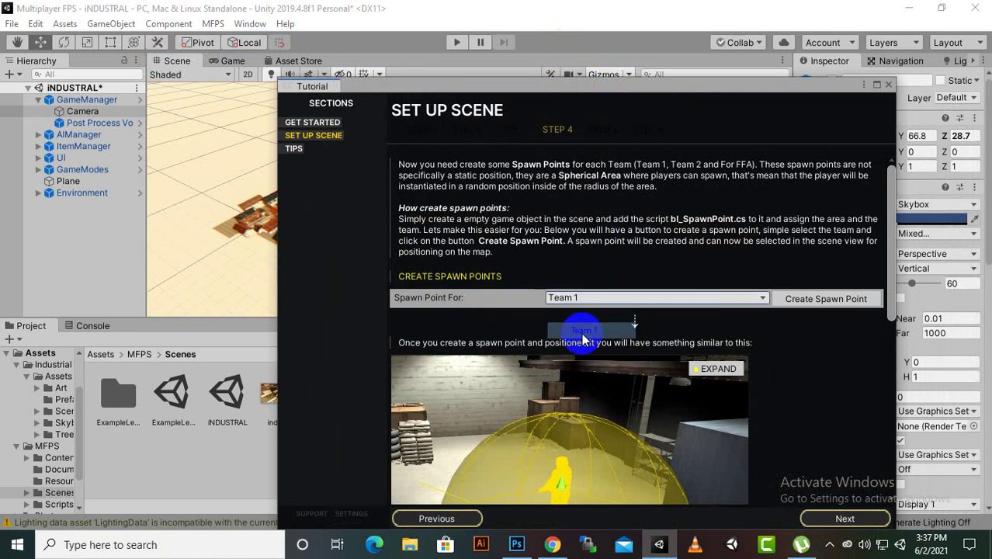
click(792, 298)
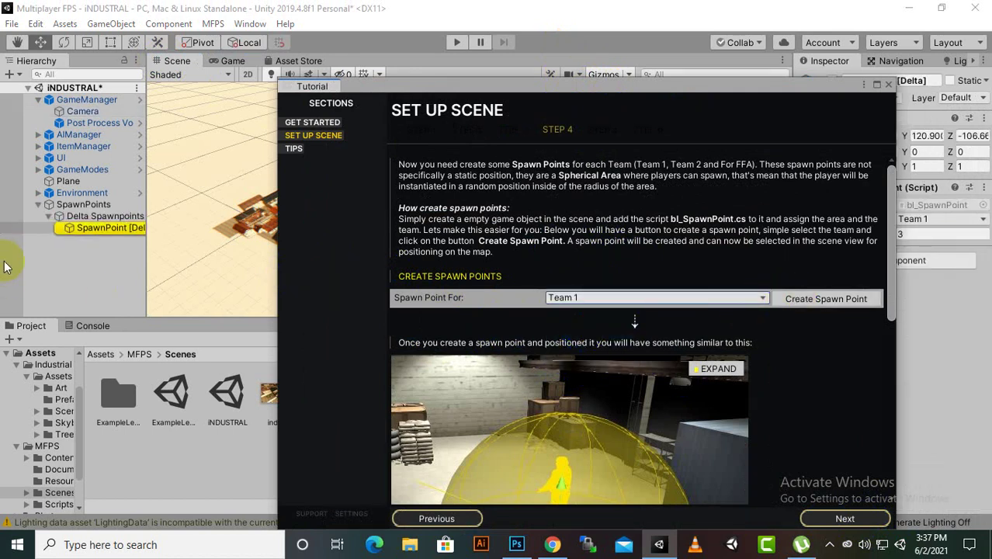
Step: Bring the Team 1 spawn point closer above the map, to about X -78.7, Y 44.2, Z 44.7
drag(589, 90, 616, 351)
scroll(481, 211, down, 5)
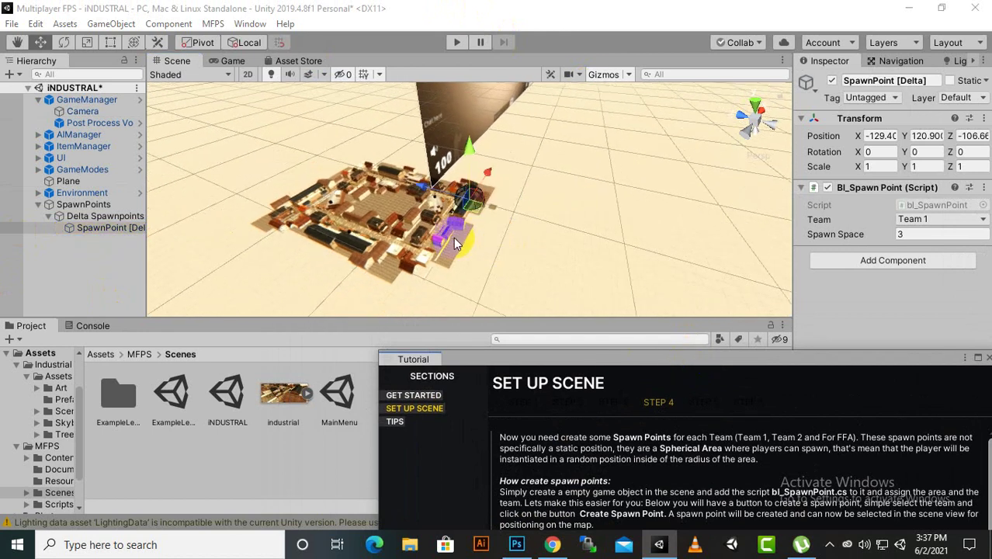
alt+drag(454, 243, 536, 247)
key(w)
drag(551, 255, 411, 154)
click(417, 152)
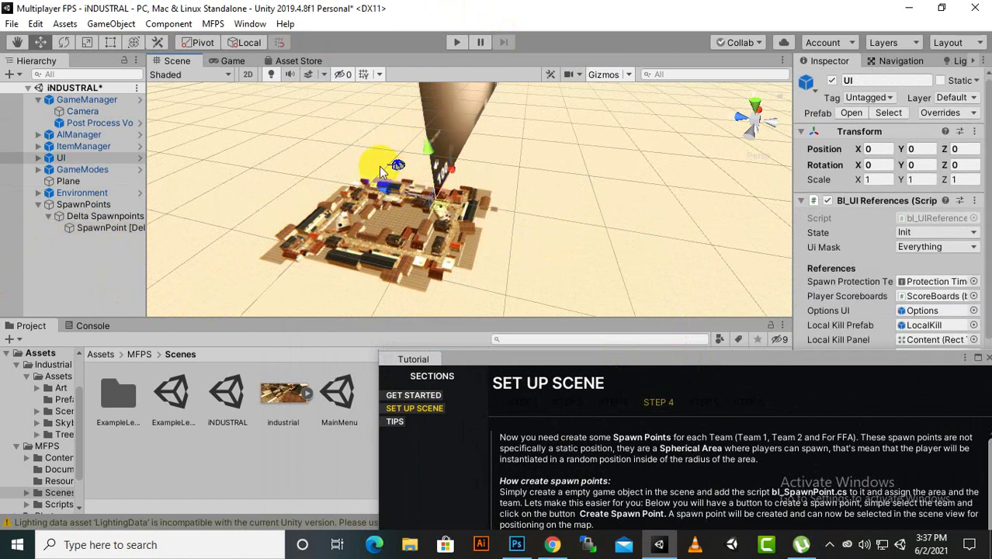
click(122, 226)
click(111, 218)
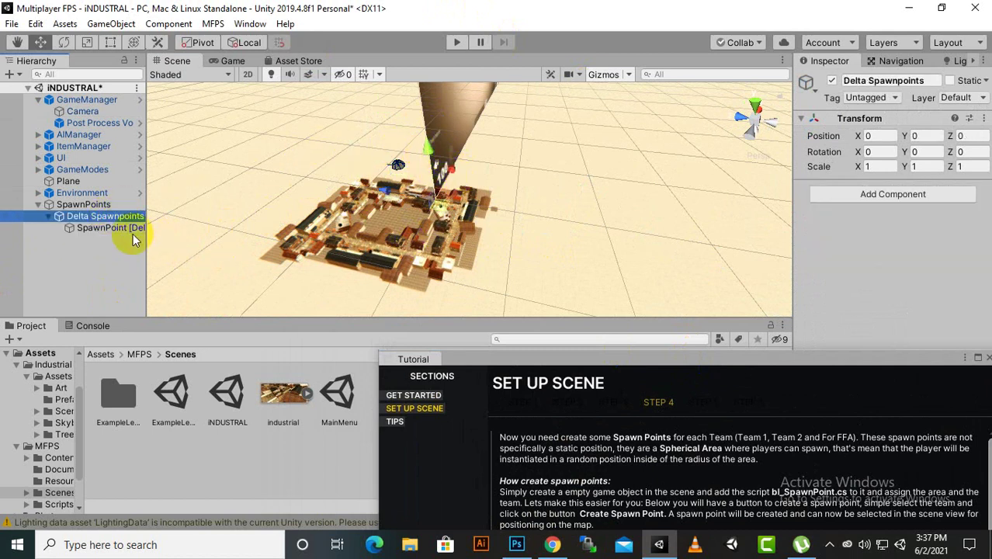
alt+drag(435, 233, 294, 194)
click(82, 227)
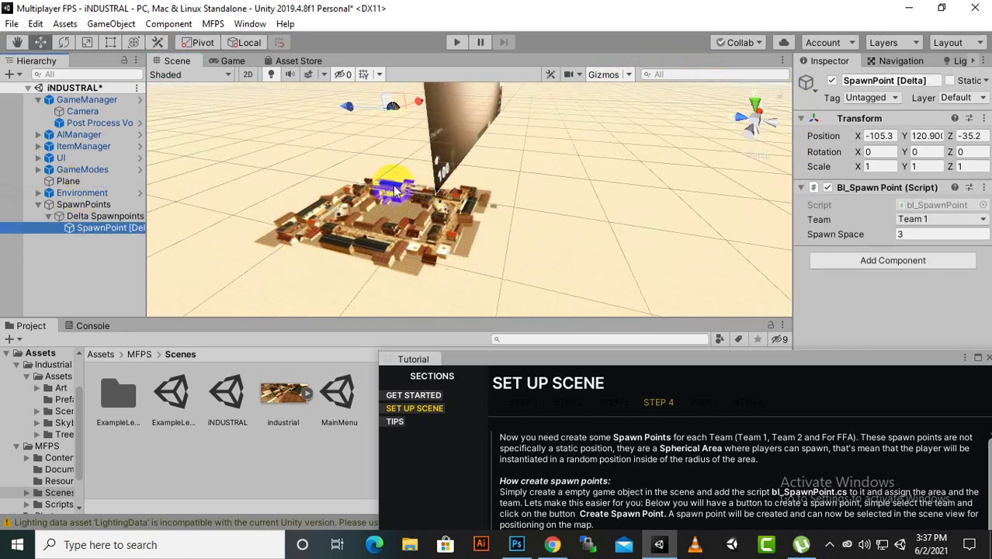
alt+drag(419, 186, 399, 305)
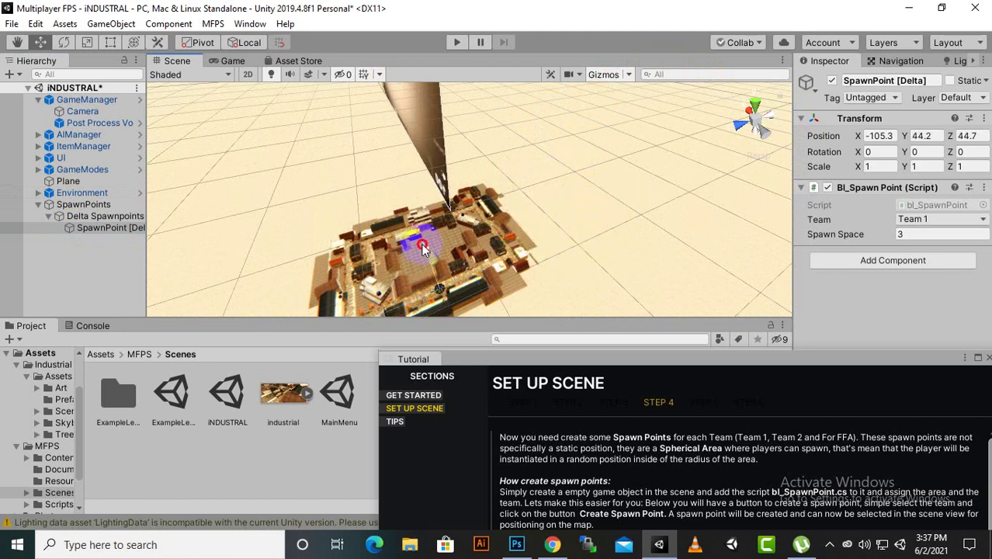
drag(423, 248, 411, 197)
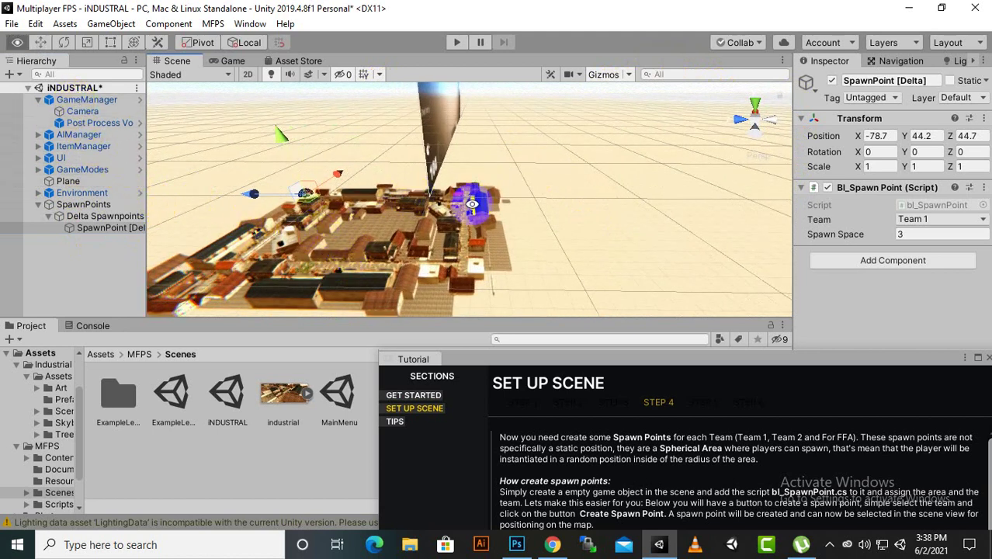
Step: Lower the Team 1 spawn point into the map's central courtyard at about X -57, Y -7.2, Z 44.7
alt+drag(465, 203, 656, 171)
key(w)
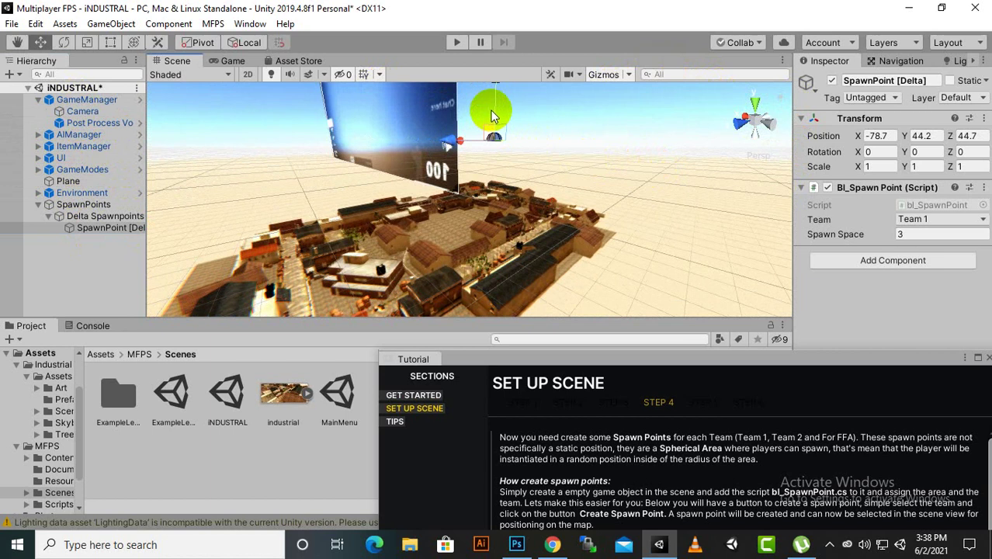
drag(494, 109, 432, 194)
alt+drag(454, 258, 367, 146)
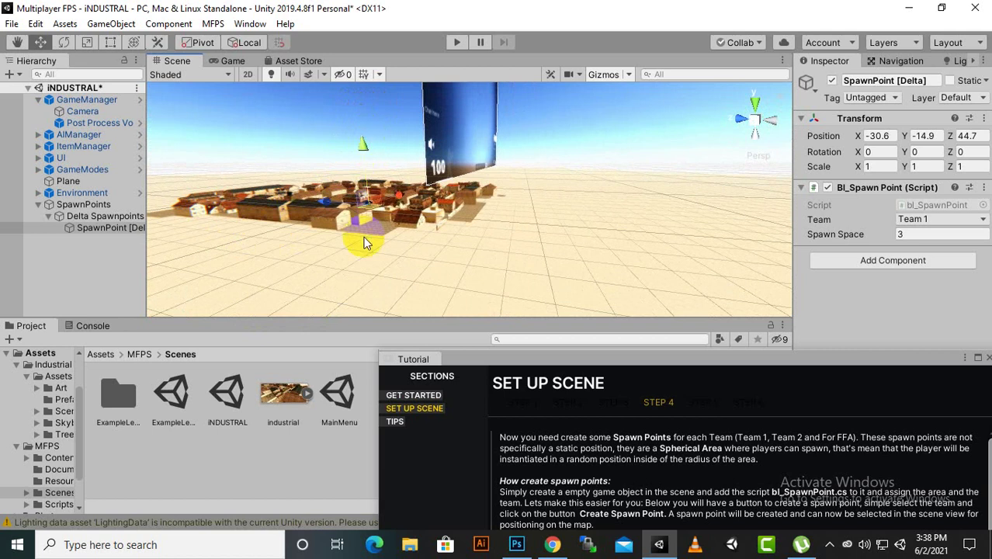
scroll(365, 242, up, 5)
alt+drag(353, 200, 392, 278)
alt+drag(395, 222, 506, 264)
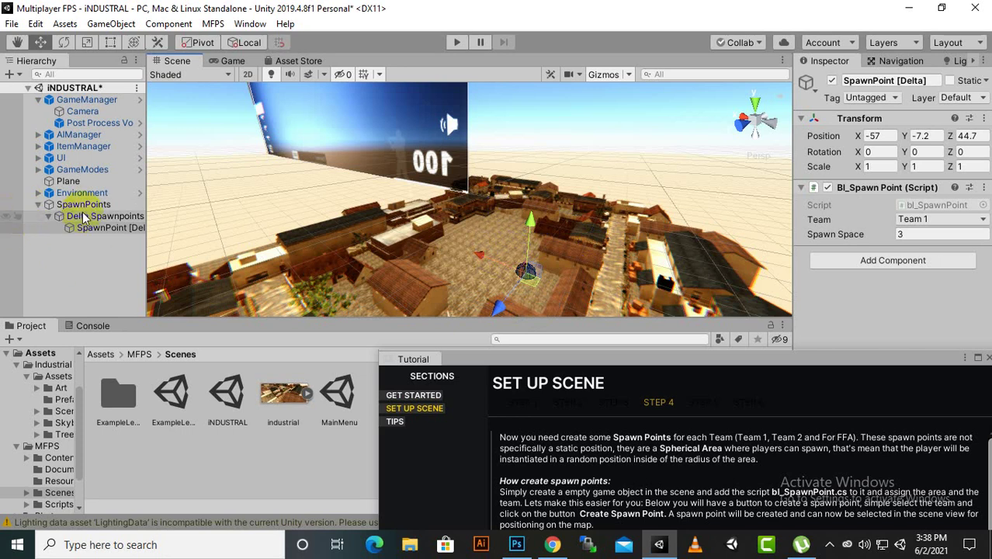
Step: Create a spawn point for Team 2 from step 4 of the tutorial
drag(657, 377, 566, 129)
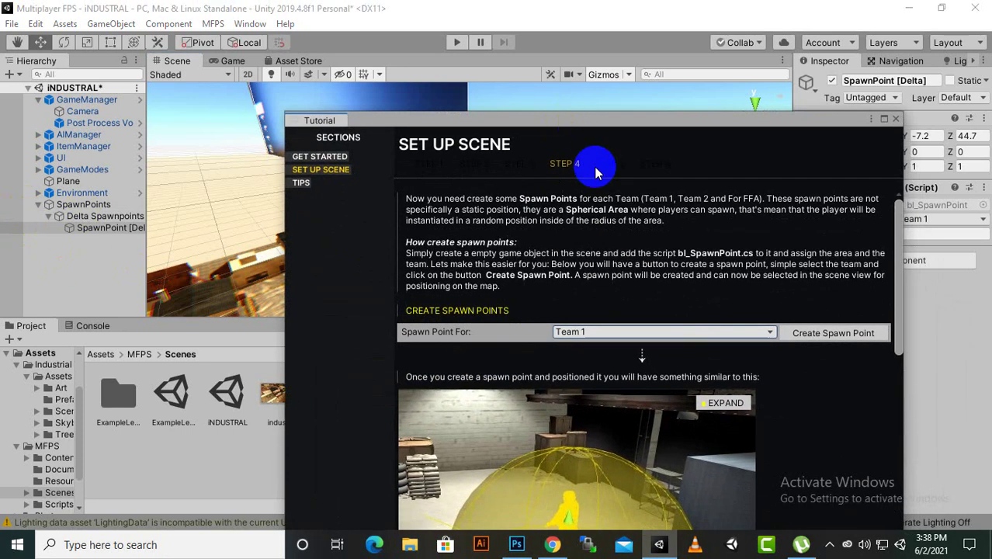
click(757, 334)
click(583, 380)
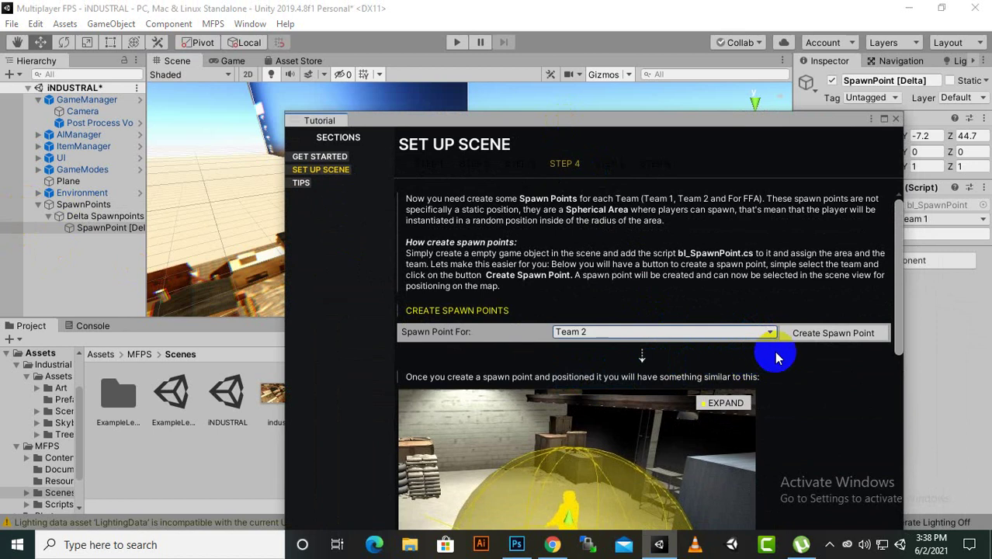
click(828, 342)
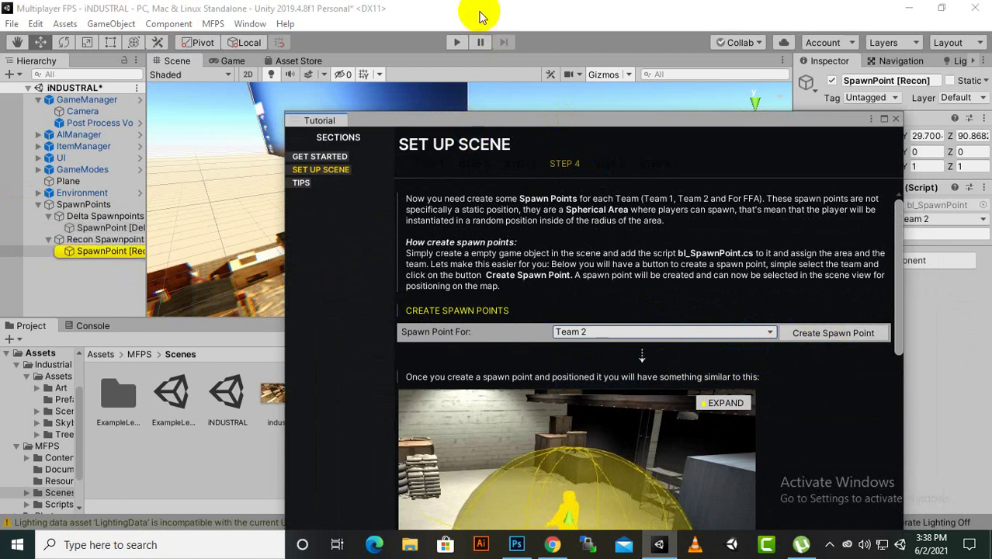
Step: Place the Team 2 spawn point in the central courtyard at about X -35.2, Y -5.9, Z 37.4
drag(511, 124, 744, 317)
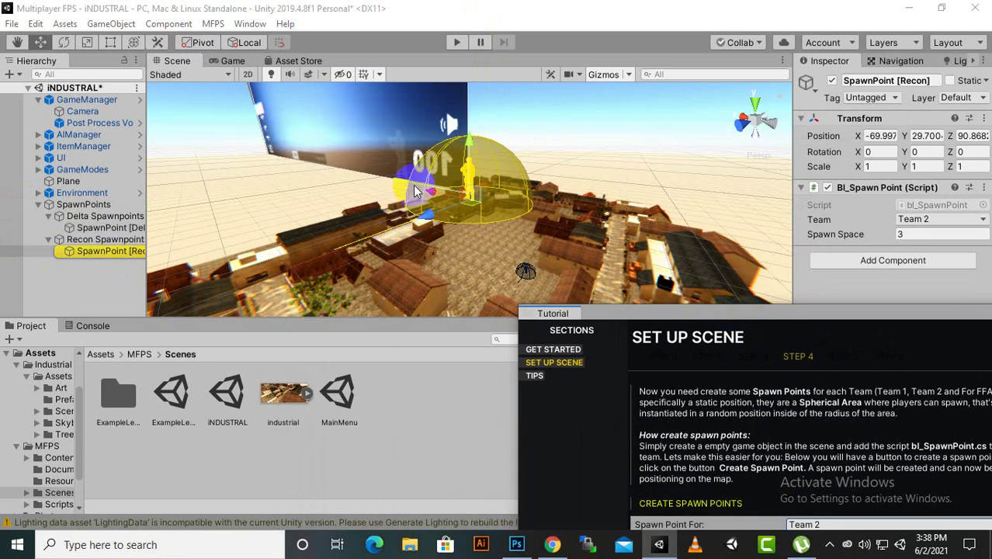
click(128, 250)
drag(474, 145, 469, 247)
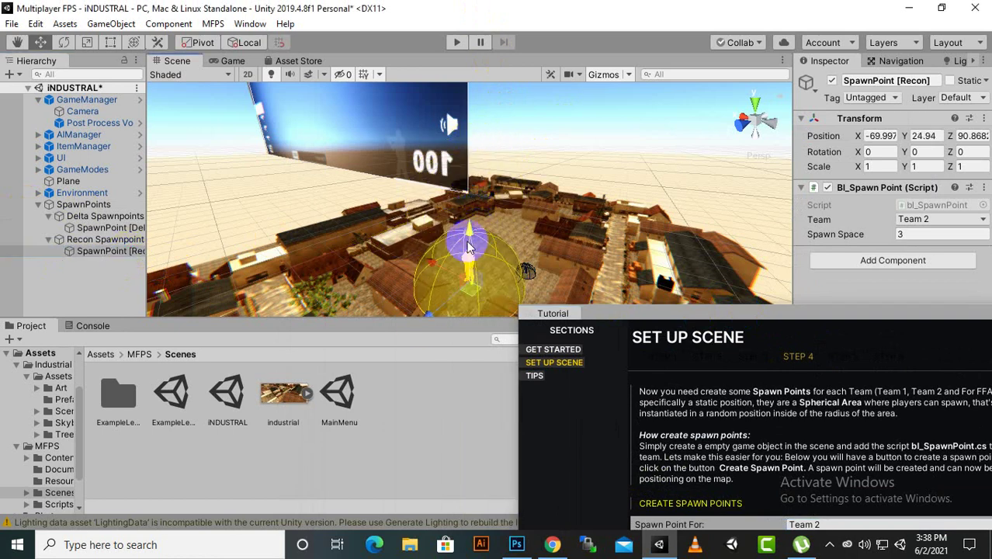
drag(503, 243, 465, 233)
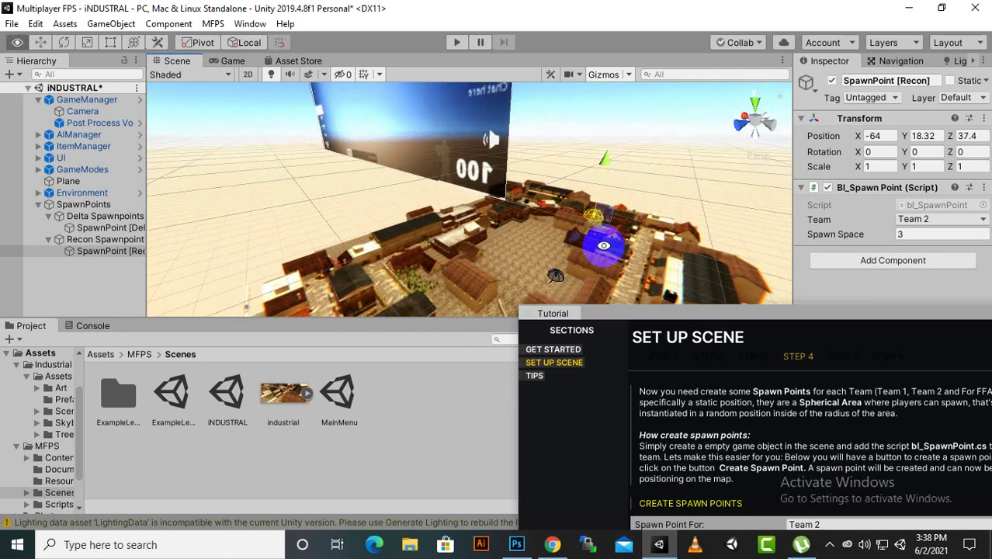
drag(481, 196, 443, 195)
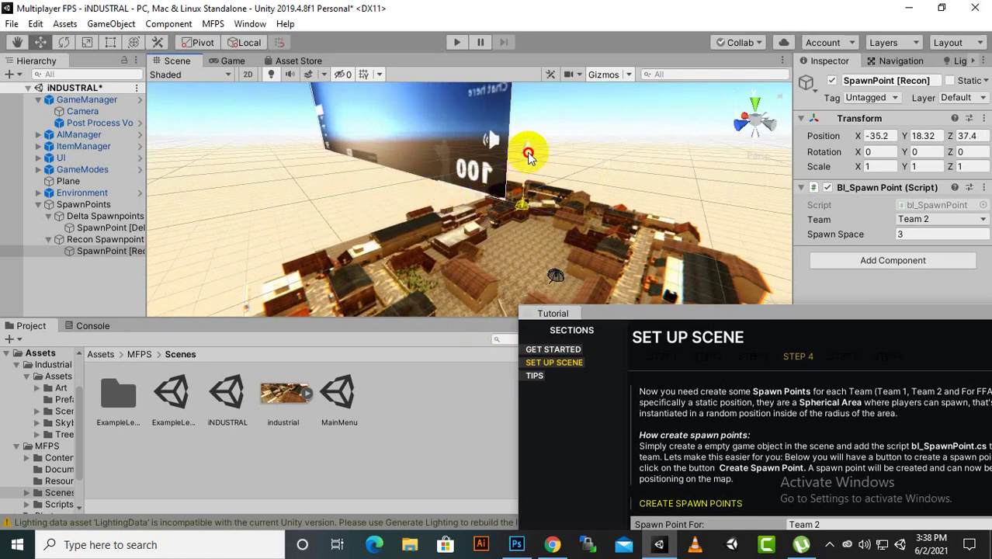
drag(528, 155, 531, 196)
Step: Create a spawn point for the All team option from step 4 of the tutorial
drag(672, 315, 484, 155)
click(807, 362)
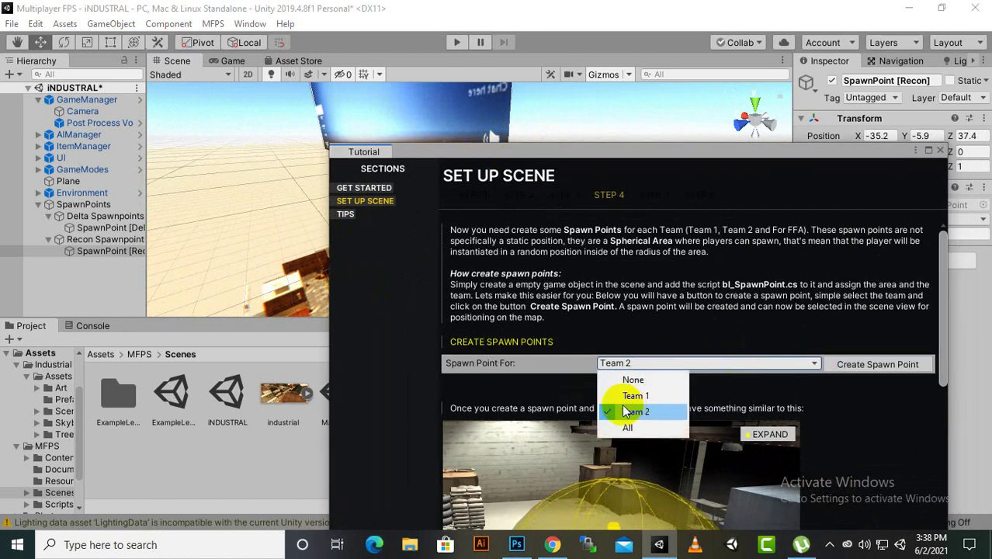
click(629, 427)
click(844, 359)
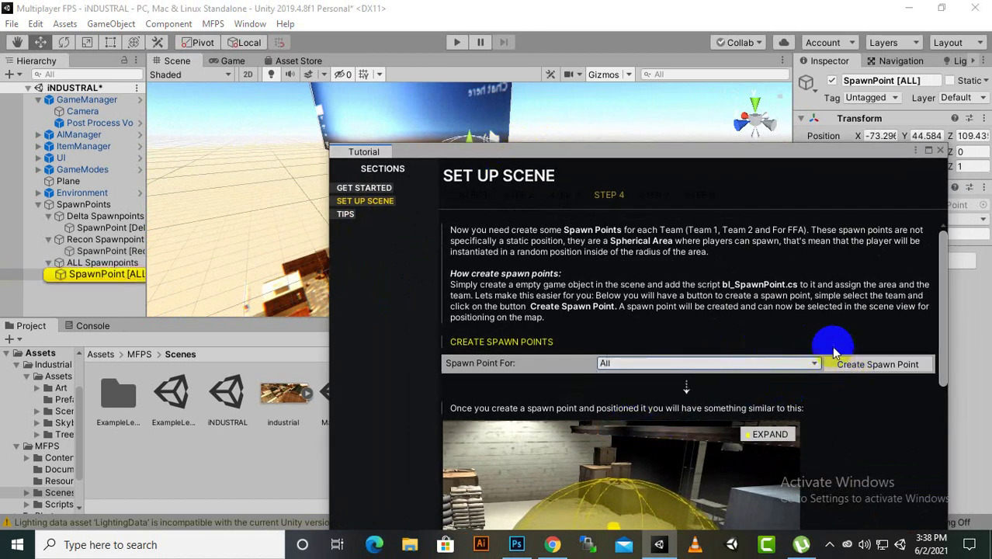
Step: Place the All spawn point at the courtyard's far end, at about X -36.3, Y 0.1, Z 16.1
drag(779, 151, 829, 368)
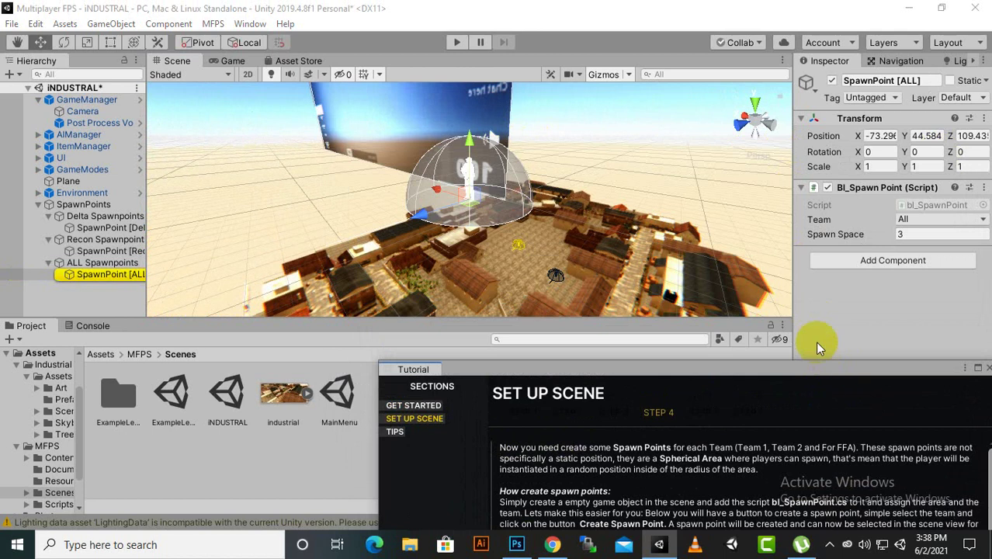
click(78, 274)
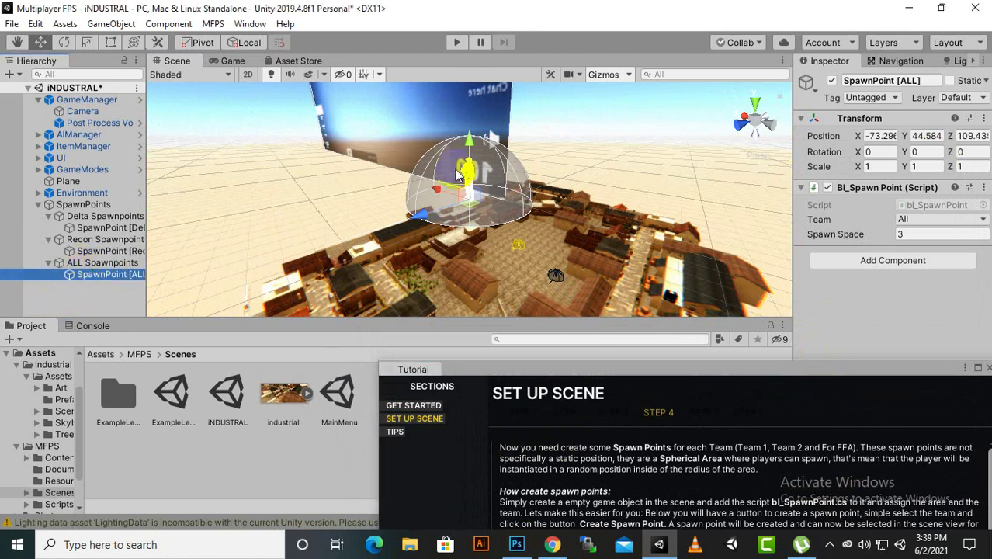
drag(471, 140, 512, 213)
drag(540, 148, 512, 251)
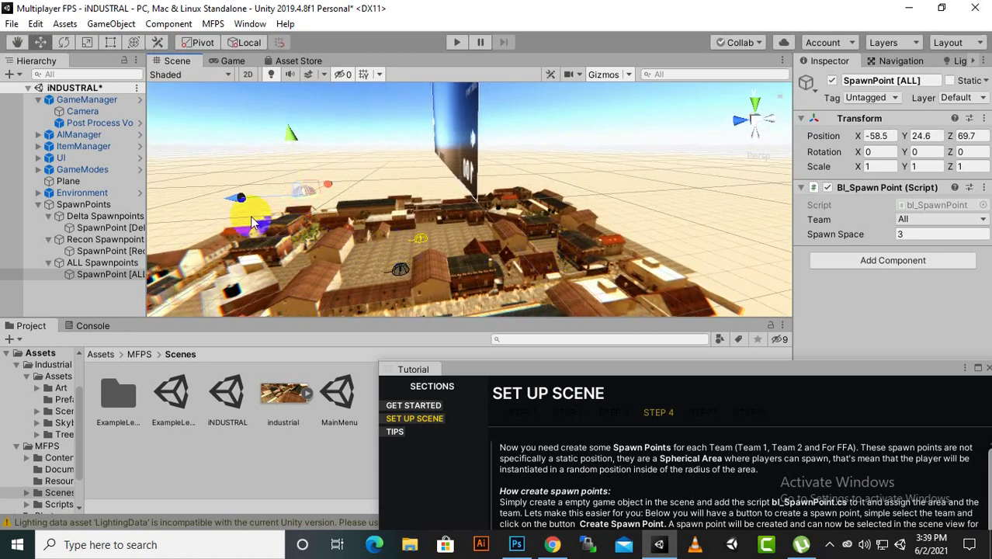
drag(246, 201, 446, 224)
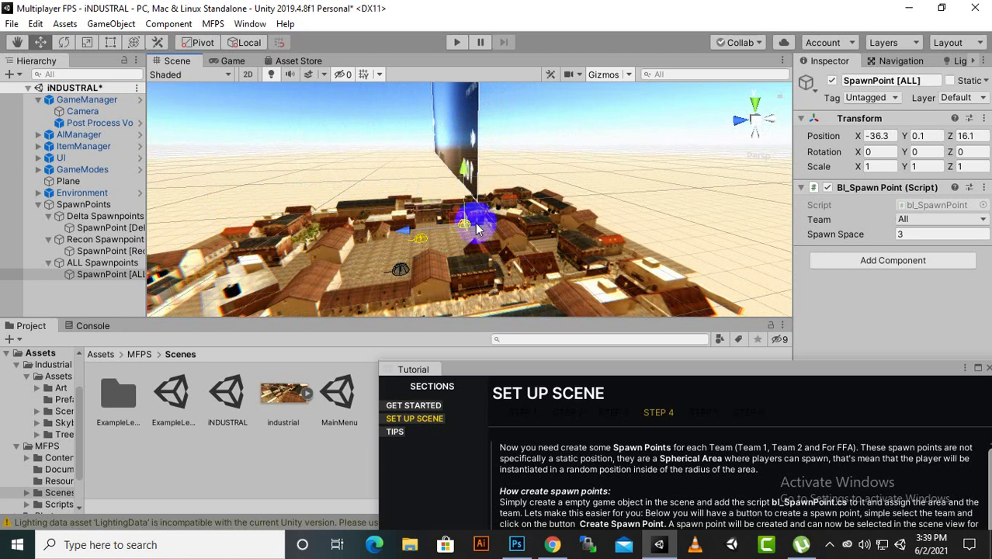
alt+drag(470, 282, 592, 221)
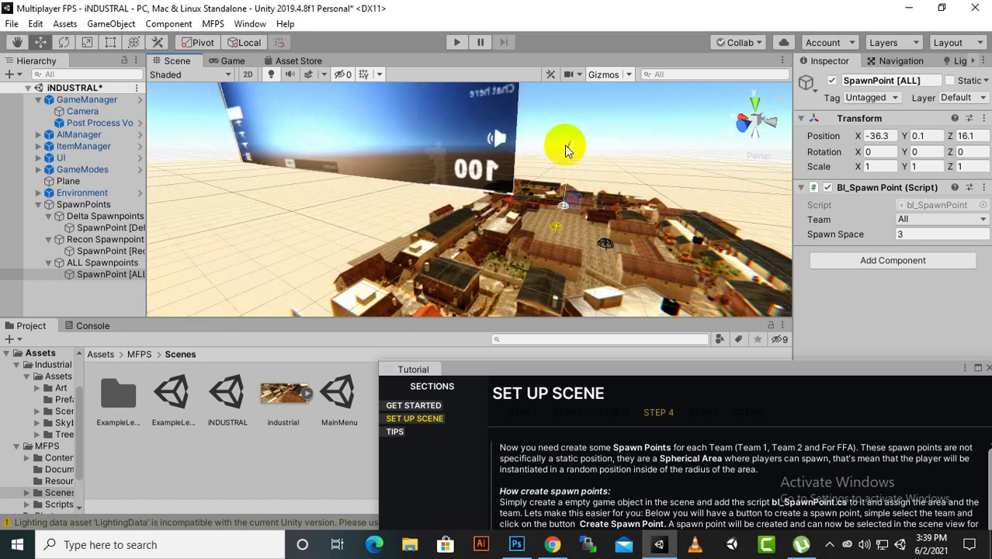
Step: Lower the All spawn point to about Y -5.3 and advance the Set Up Scene tutorial to step 5
alt+drag(569, 266, 414, 243)
alt+drag(491, 259, 414, 94)
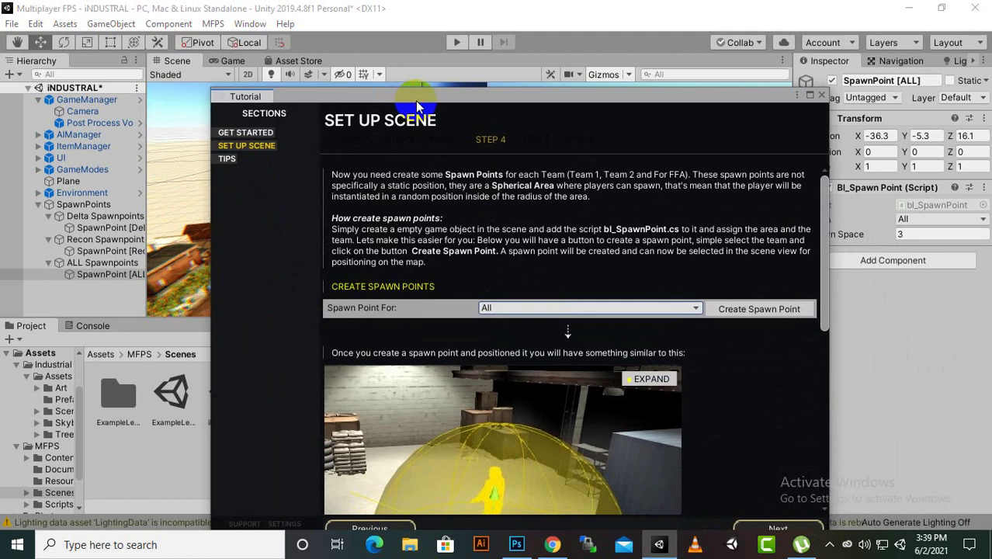
scroll(668, 307, down, 10)
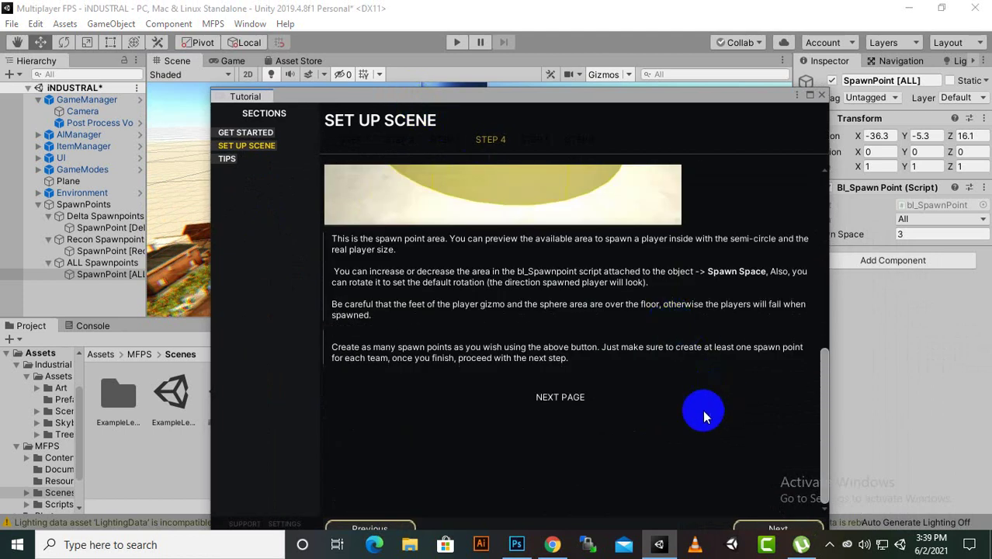
click(549, 405)
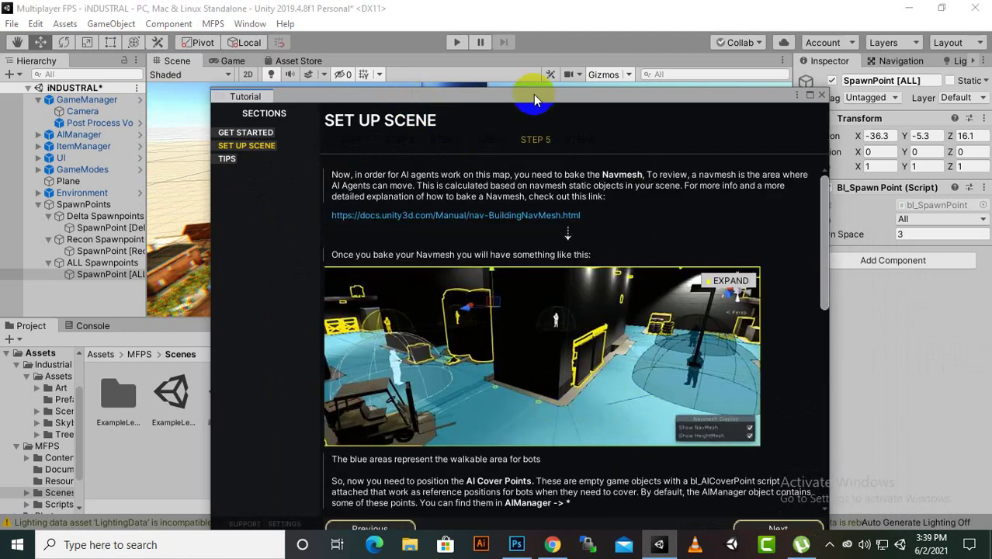
Step: Review the tutorial's step 5 on baking the Navmesh and look at the AI Navigation window
drag(533, 94, 498, 41)
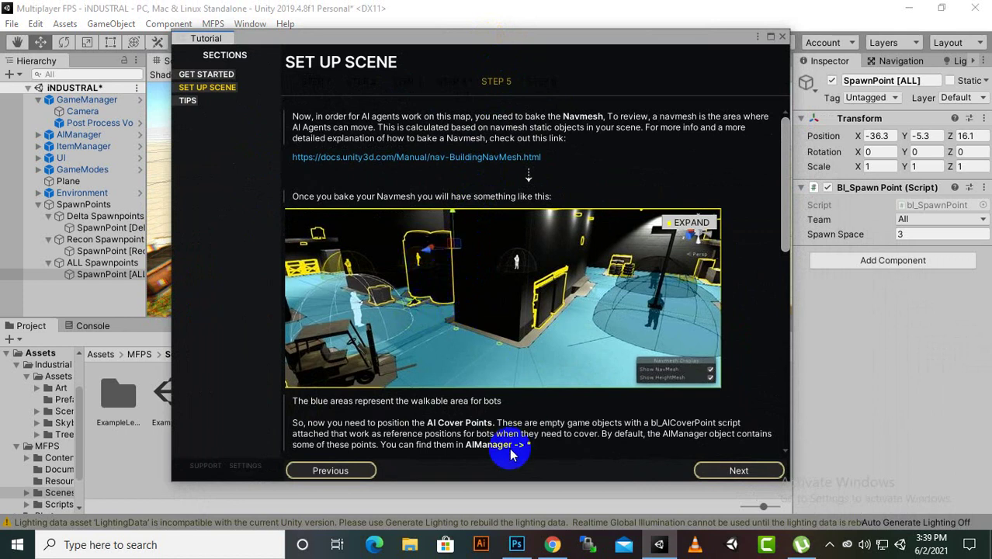
scroll(464, 374, down, 5)
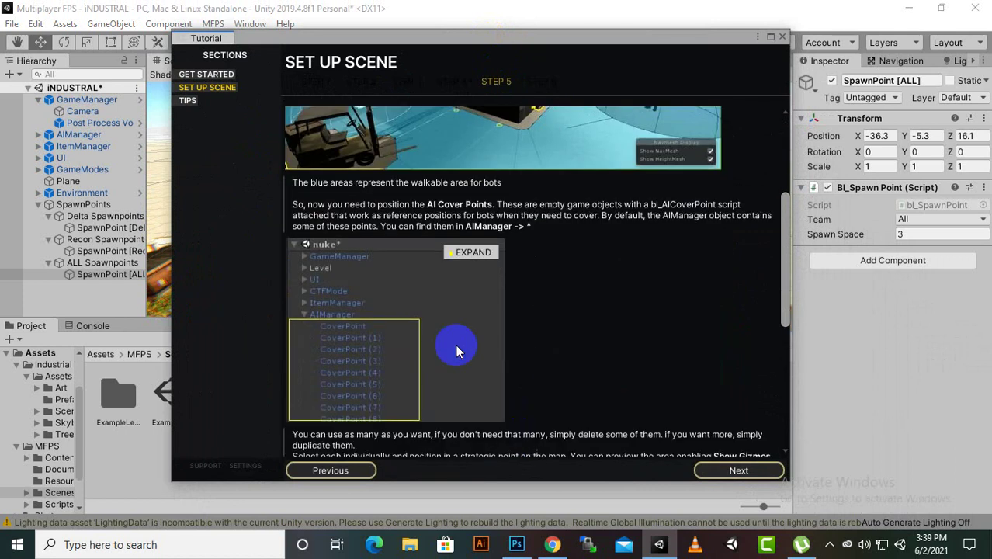
scroll(631, 288, up, 5)
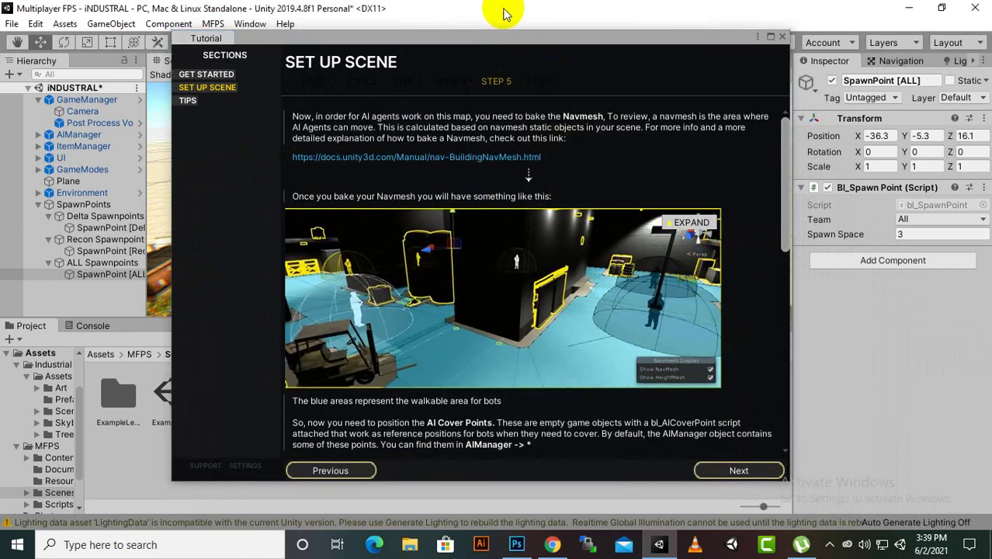
drag(628, 37, 779, 353)
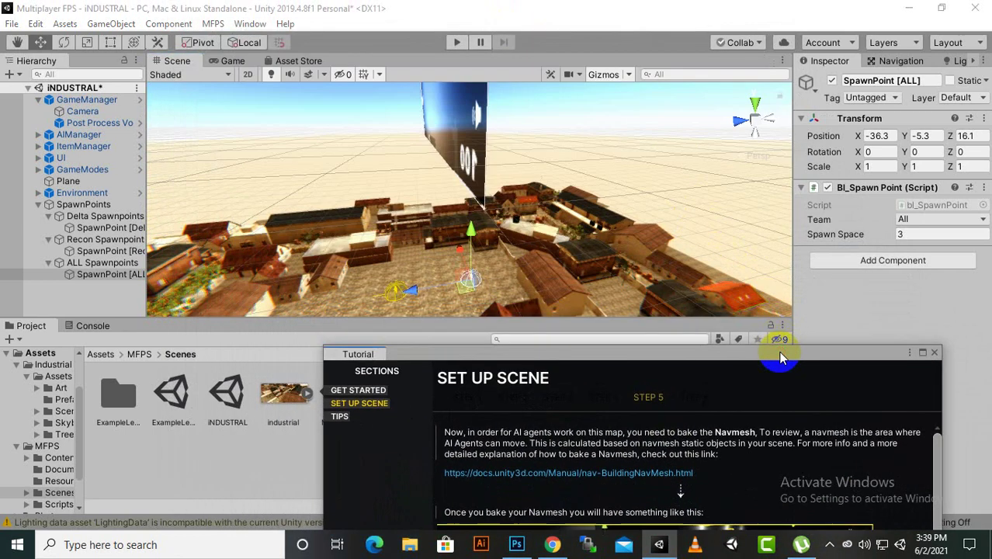
click(898, 65)
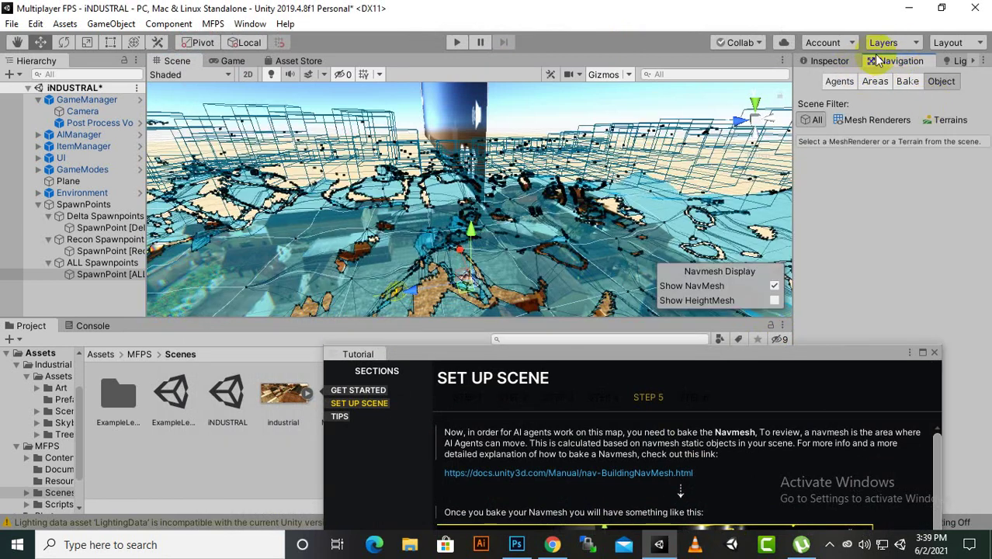
click(830, 62)
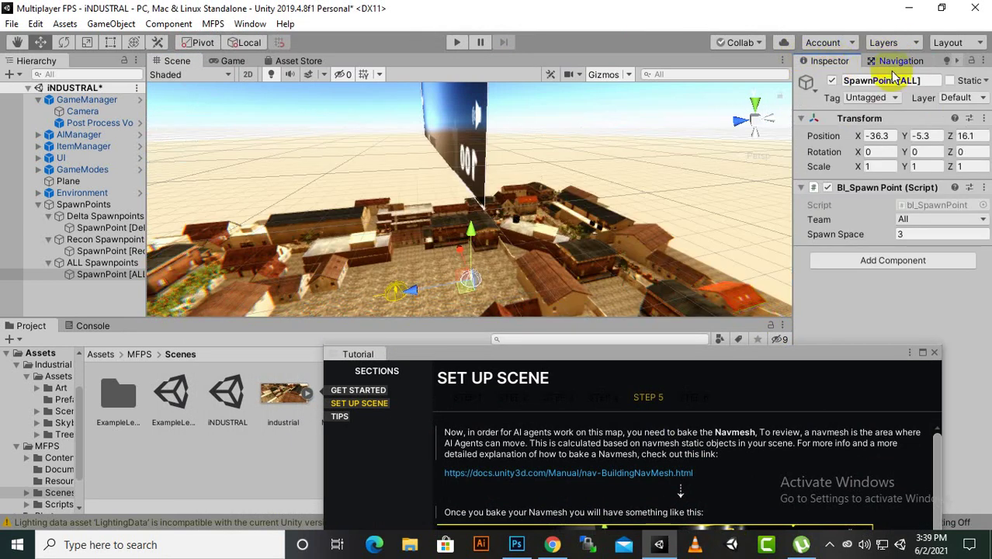
click(250, 24)
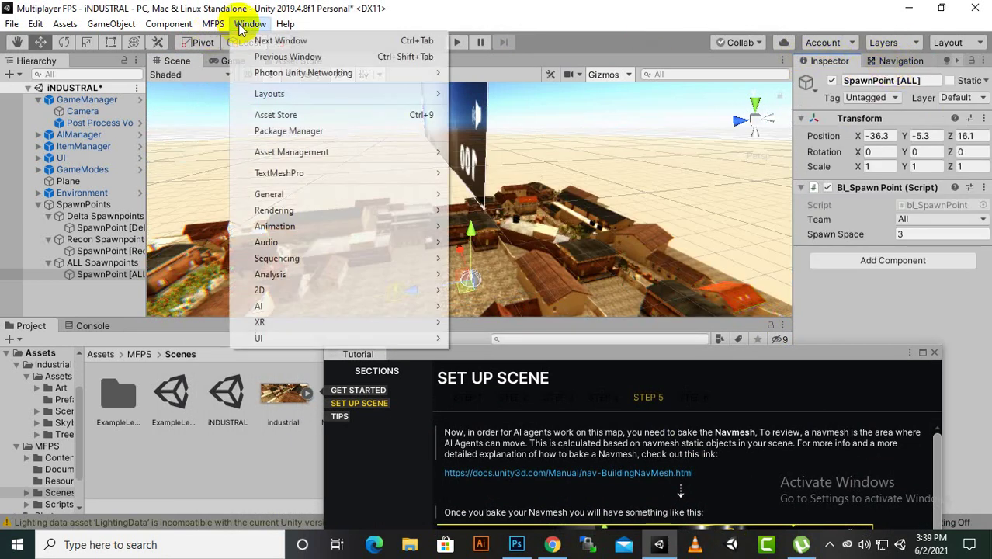
mouse_move(446, 311)
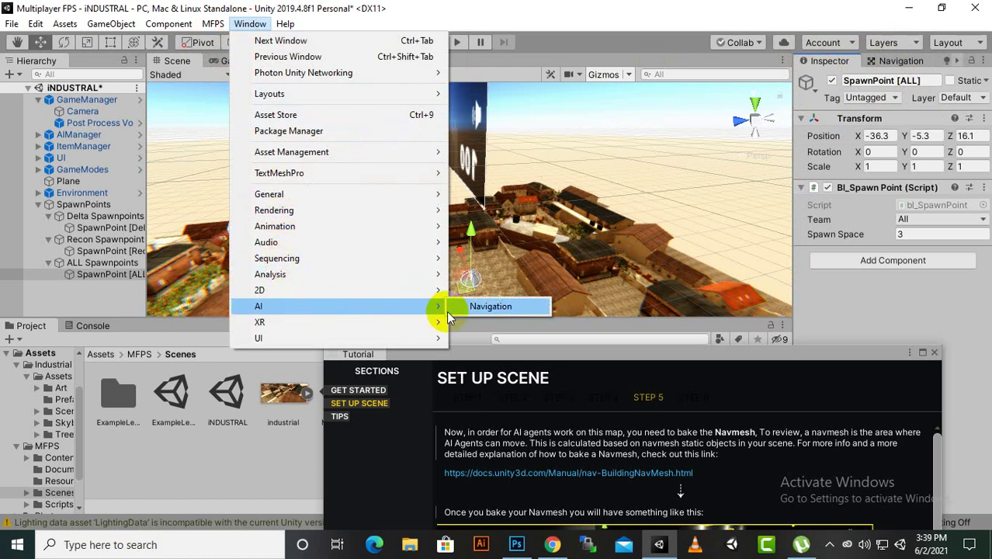
click(487, 309)
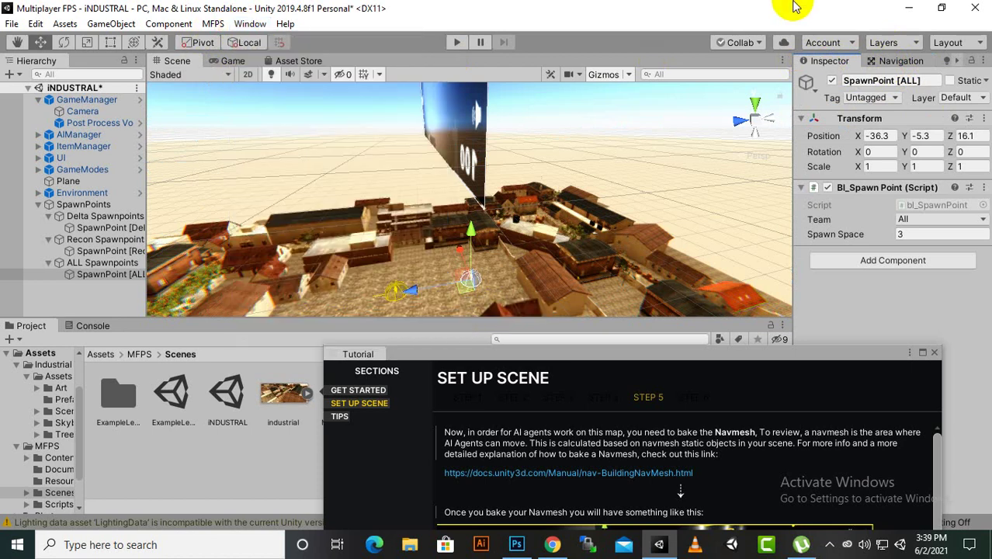
click(901, 62)
click(828, 61)
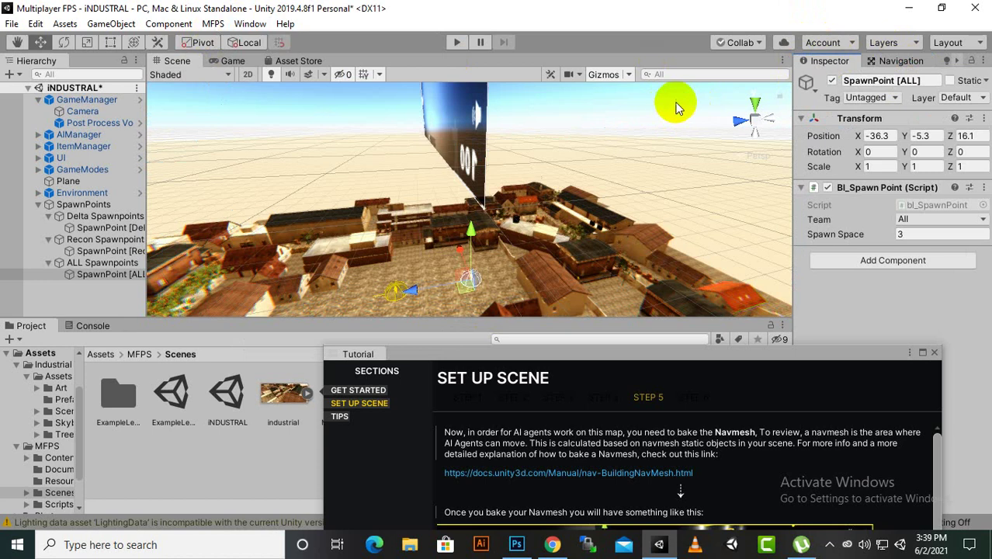
Step: Mark the Plane and Environment objects as static, including all their child objects
click(75, 193)
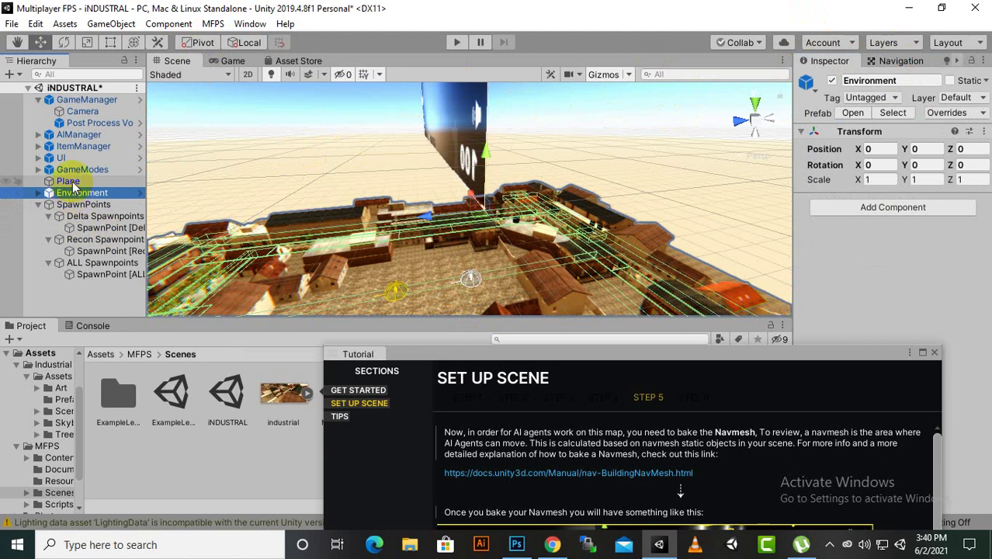
ctrl+click(67, 181)
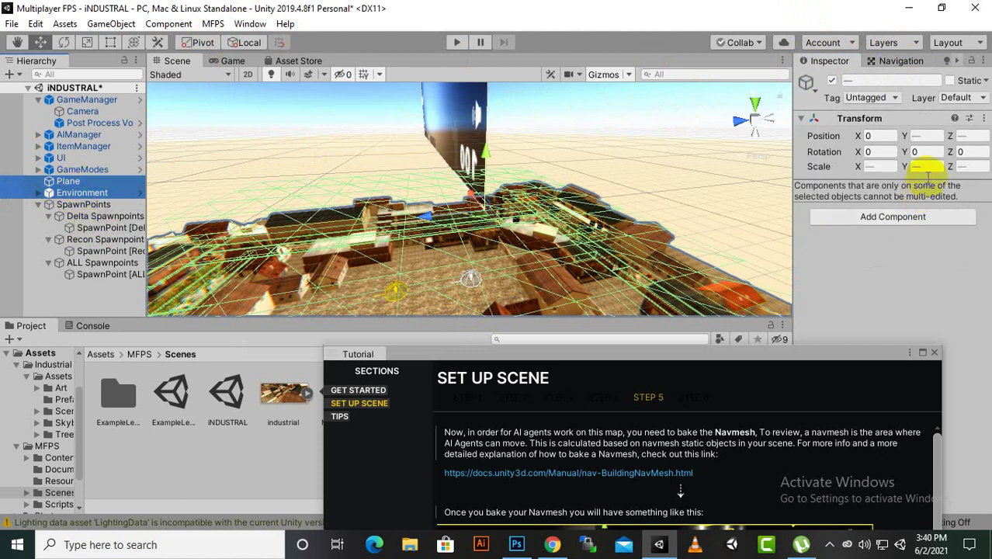
click(950, 81)
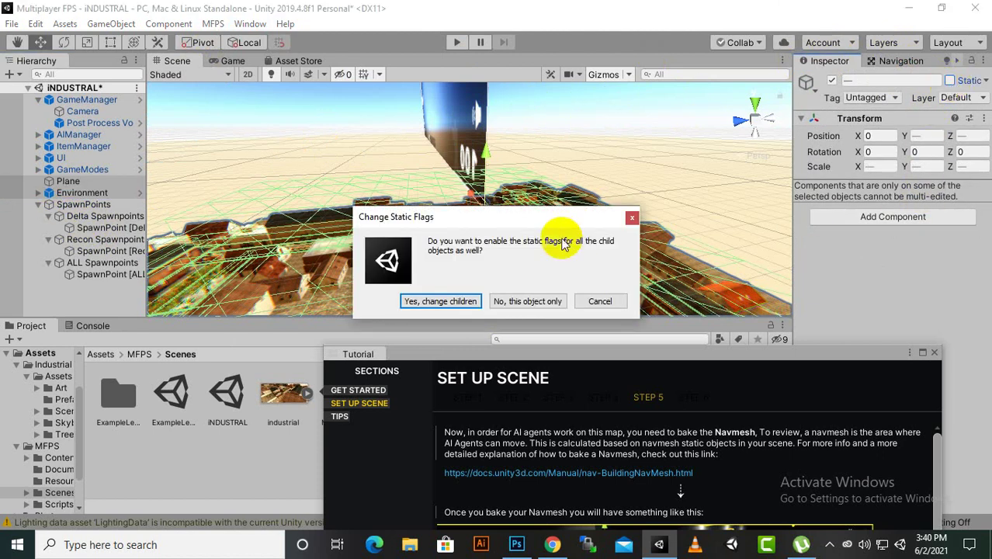
click(463, 302)
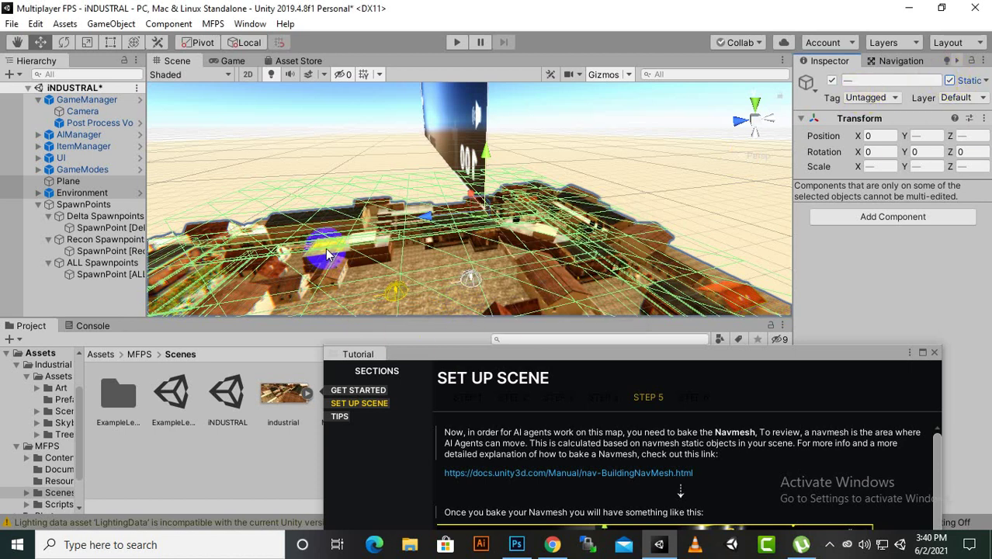
Step: Bake the Navmesh for the static Plane and Environment geometry
click(899, 62)
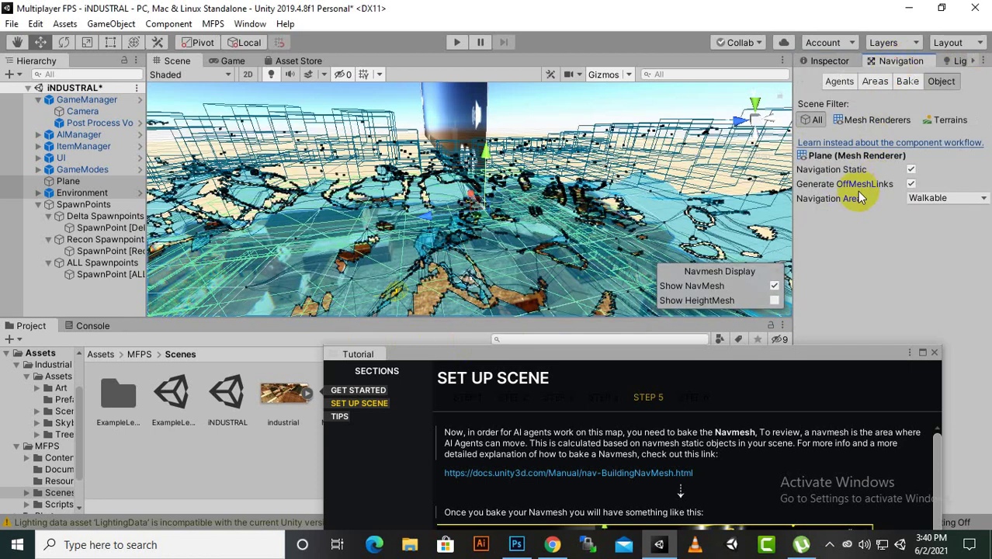
click(809, 349)
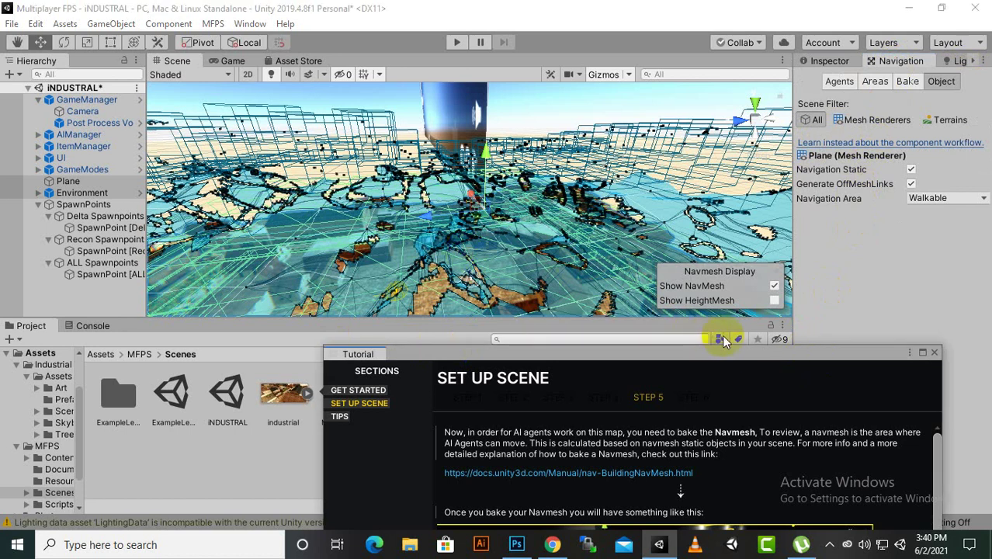
drag(733, 358, 403, 239)
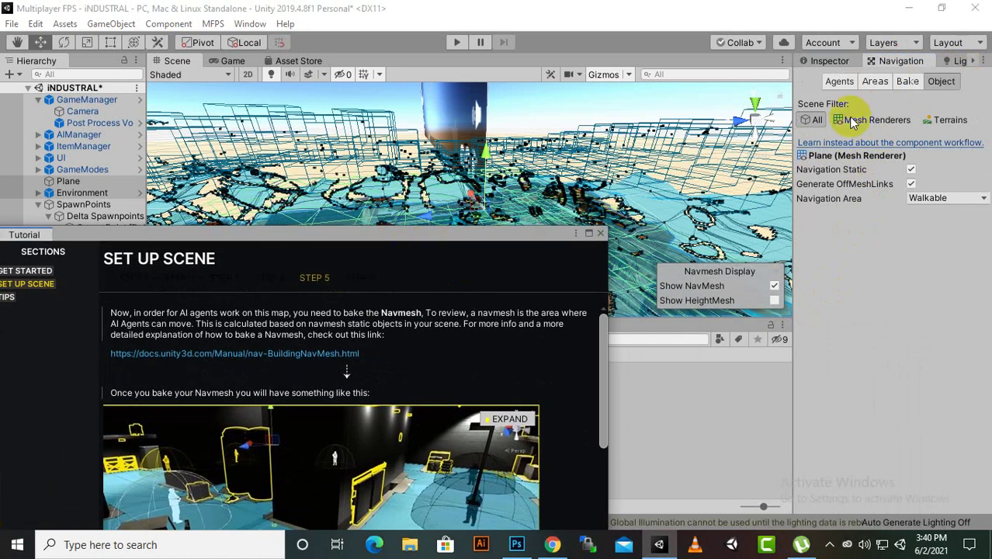
click(907, 81)
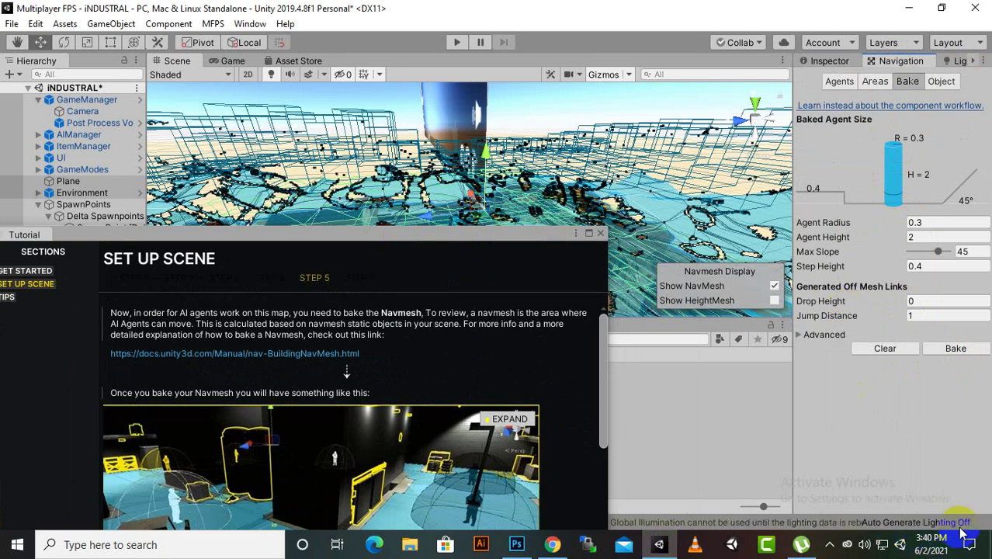
drag(465, 237, 962, 263)
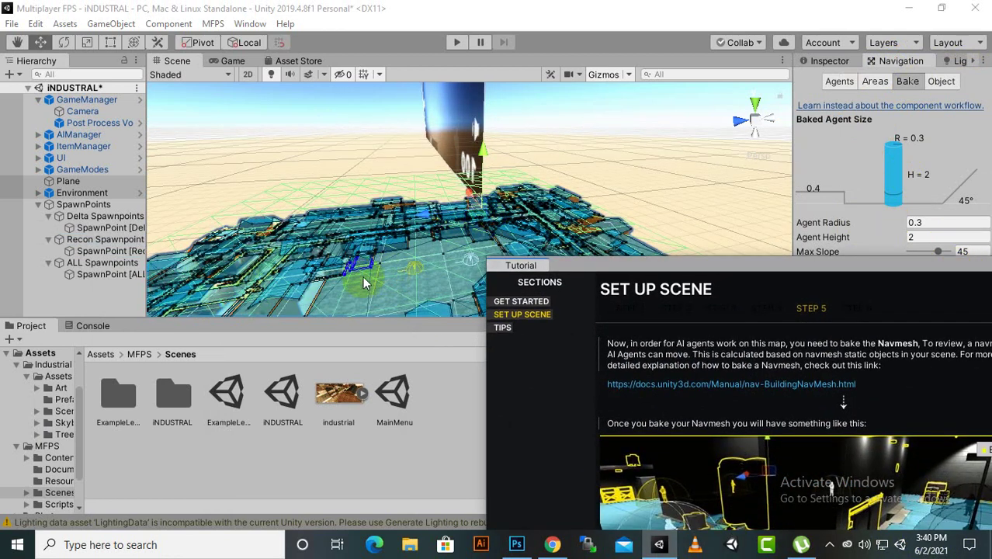
Step: Read the tutorial's AI Cover Points instructions and expand AIManager to list its cover points
click(826, 61)
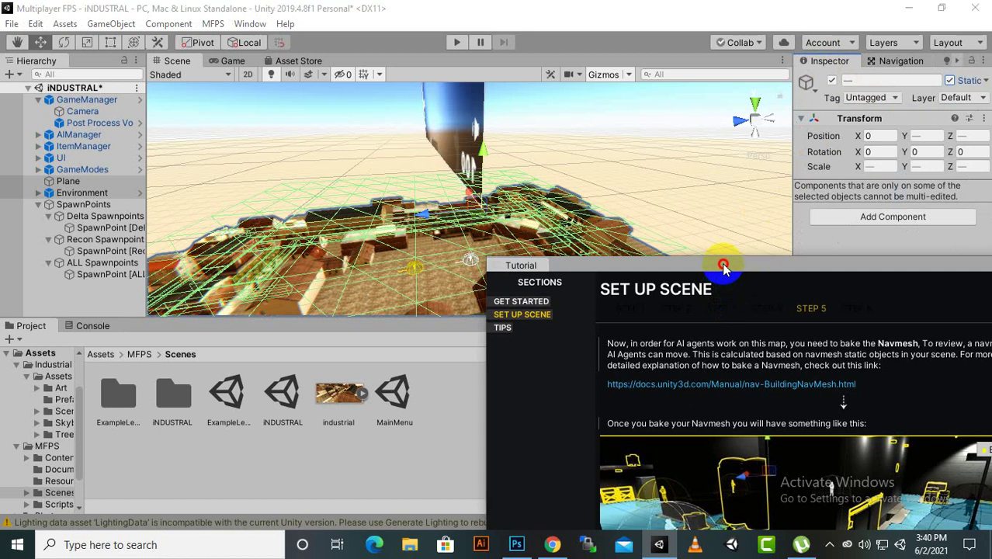
drag(726, 259, 563, 94)
scroll(602, 303, down, 3)
scroll(601, 310, down, 4)
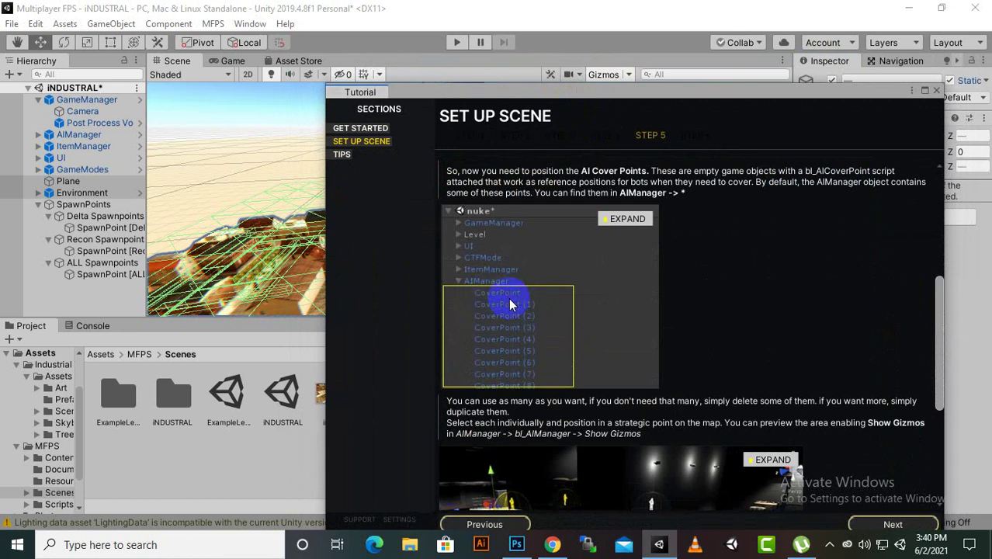
drag(593, 94, 609, 393)
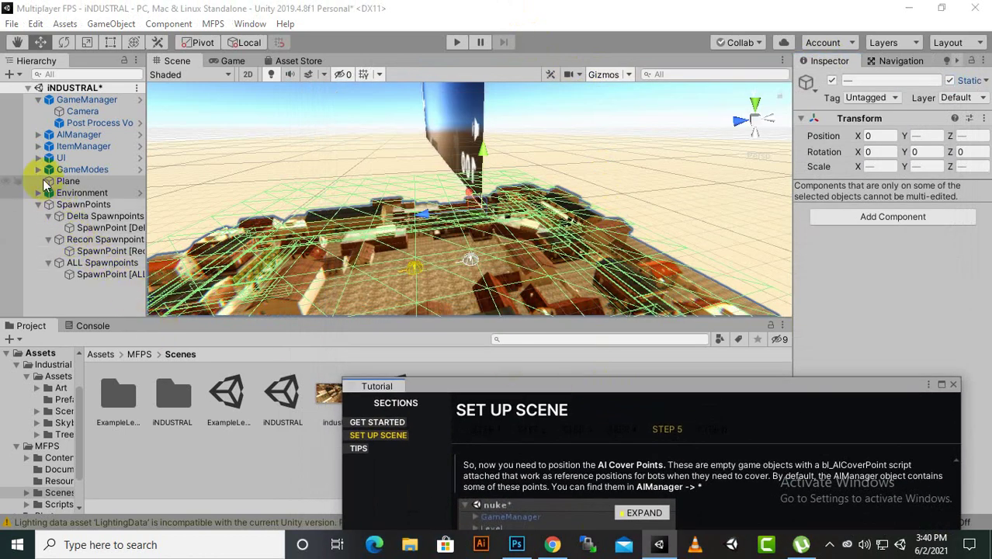
click(33, 135)
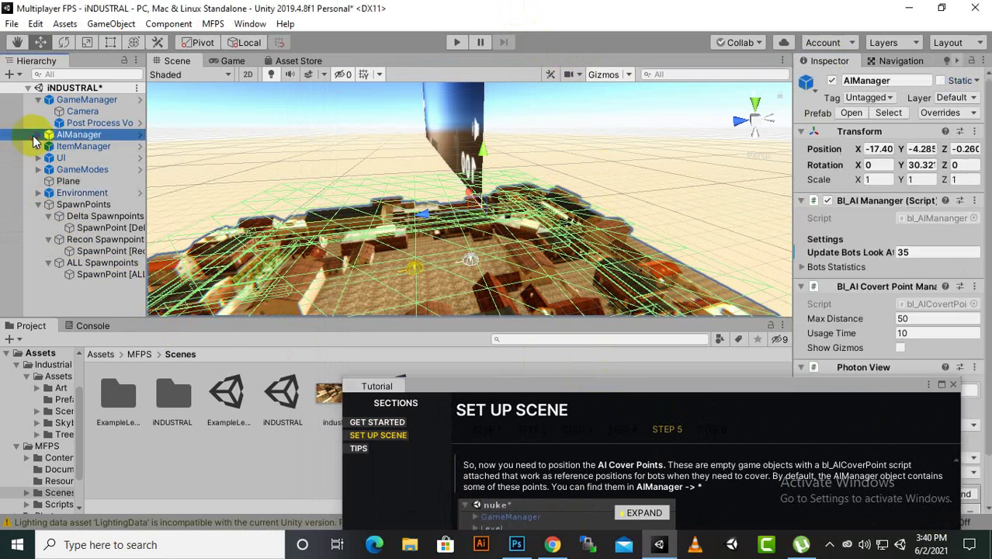
click(39, 135)
Step: Move CoverPoint (5) into the courtyard at about X -23.4, Y -1.73, Z 22.8 and look through the other cover points
click(47, 145)
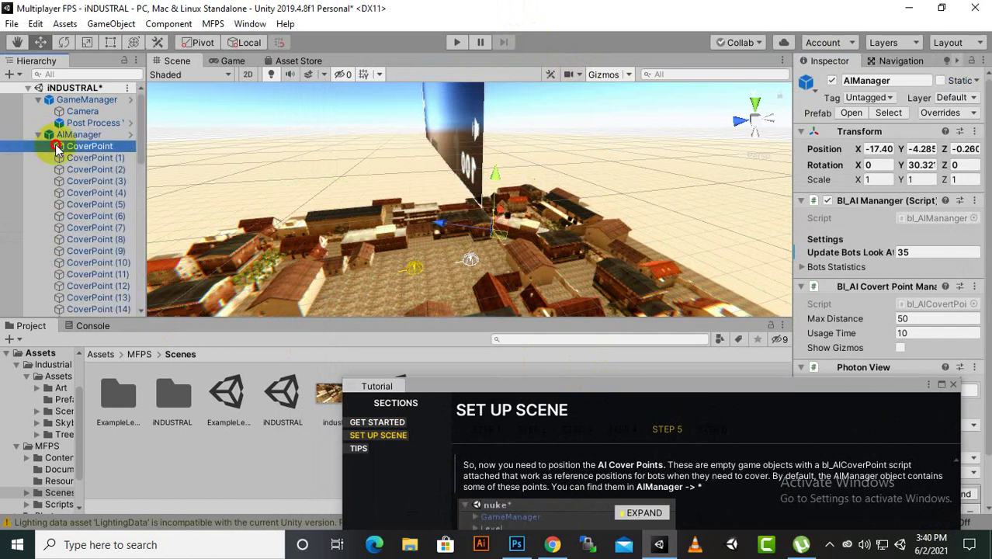
scroll(505, 234, up, 10)
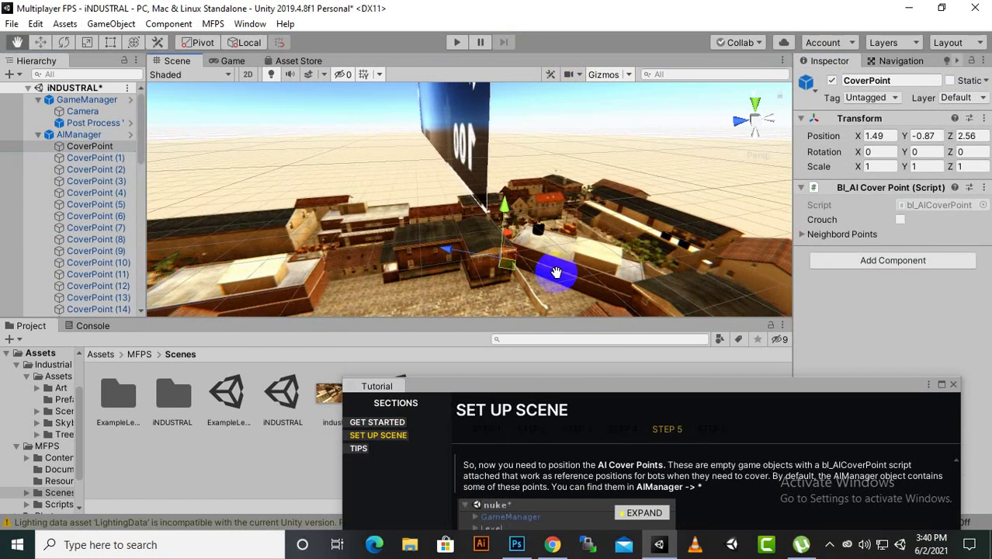
scroll(543, 236, down, 5)
key(w)
drag(537, 266, 458, 248)
click(96, 204)
scroll(426, 246, down, 5)
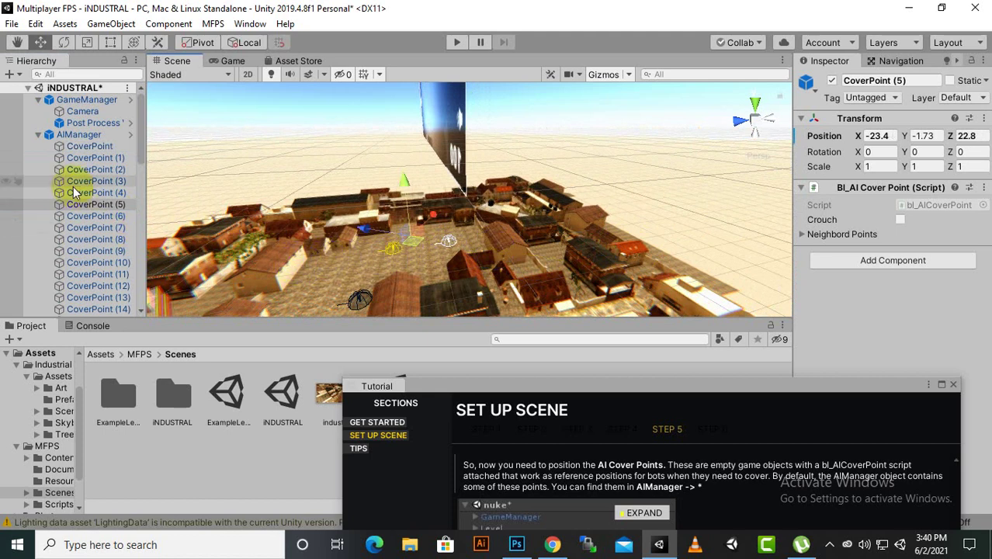
scroll(85, 232, down, 3)
scroll(104, 300, down, 5)
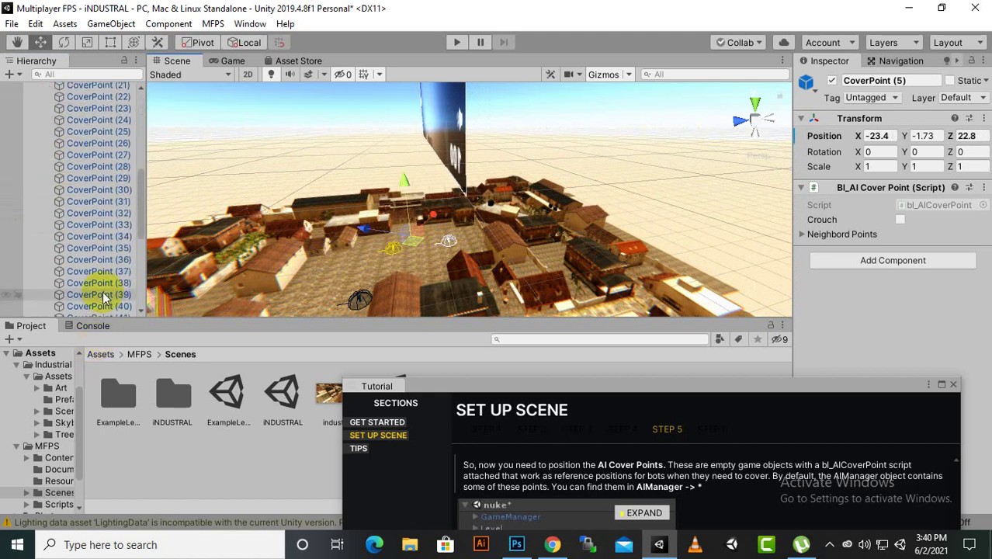
scroll(94, 269, up, 8)
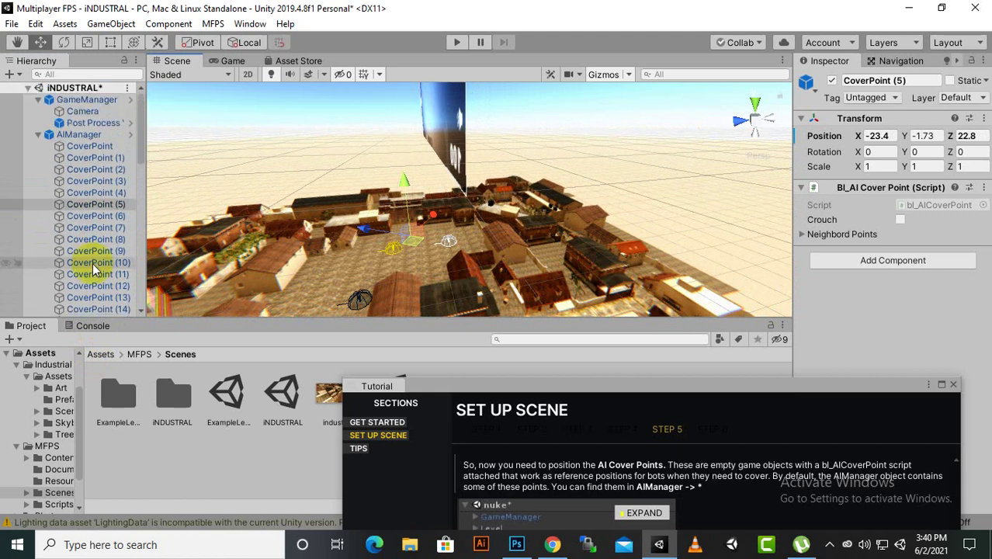
Step: Advance the tutorial to step 6 and set the Map Custom Name to Industrial
drag(607, 382, 494, 58)
click(807, 488)
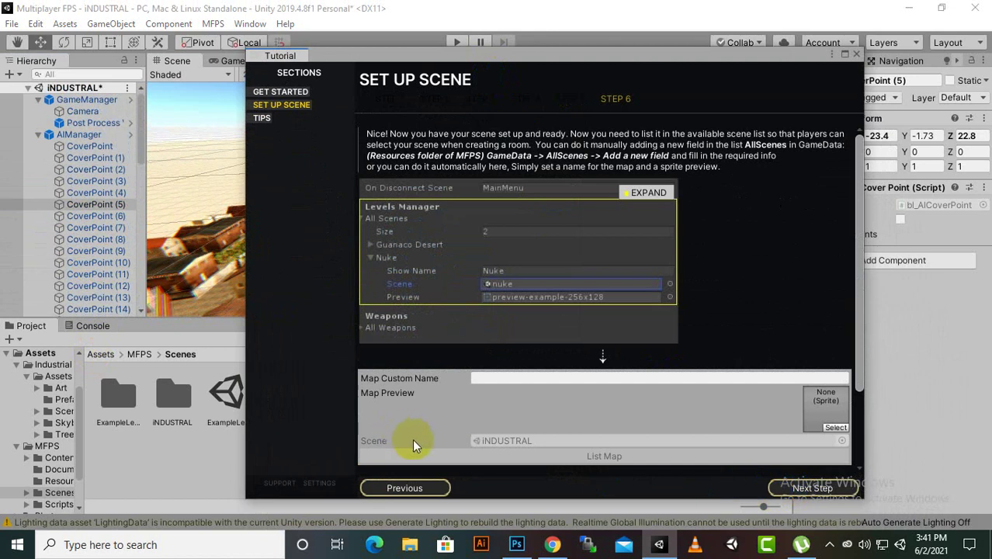
click(502, 378)
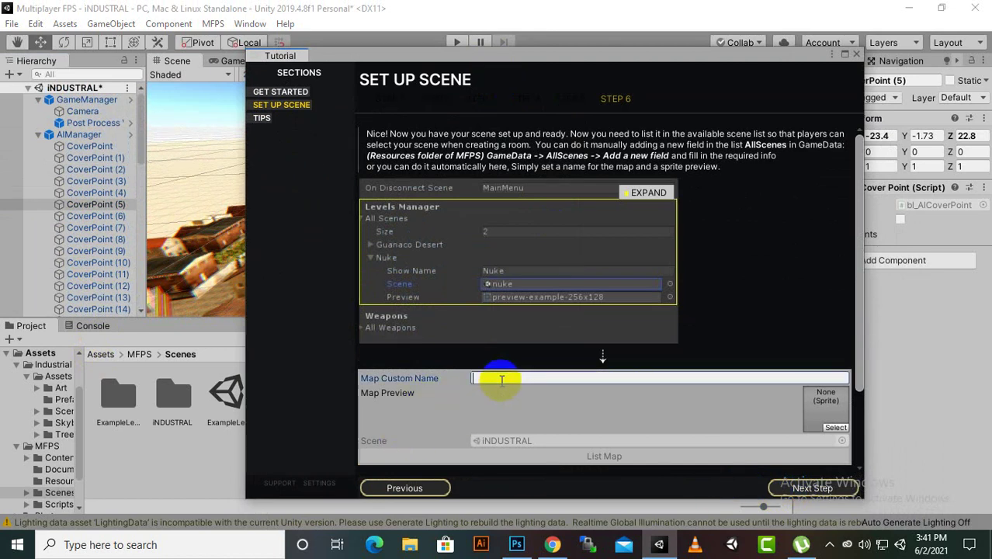
text(Industrial)
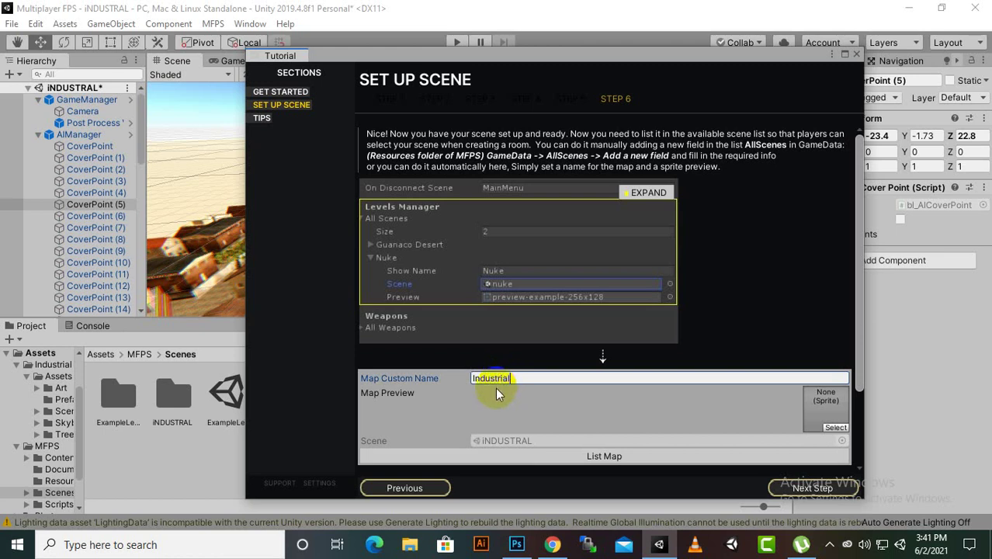
Step: Assign the industrial sprite from the Scenes folder as the Map Preview
click(835, 427)
scroll(403, 280, down, 3)
scroll(403, 277, down, 3)
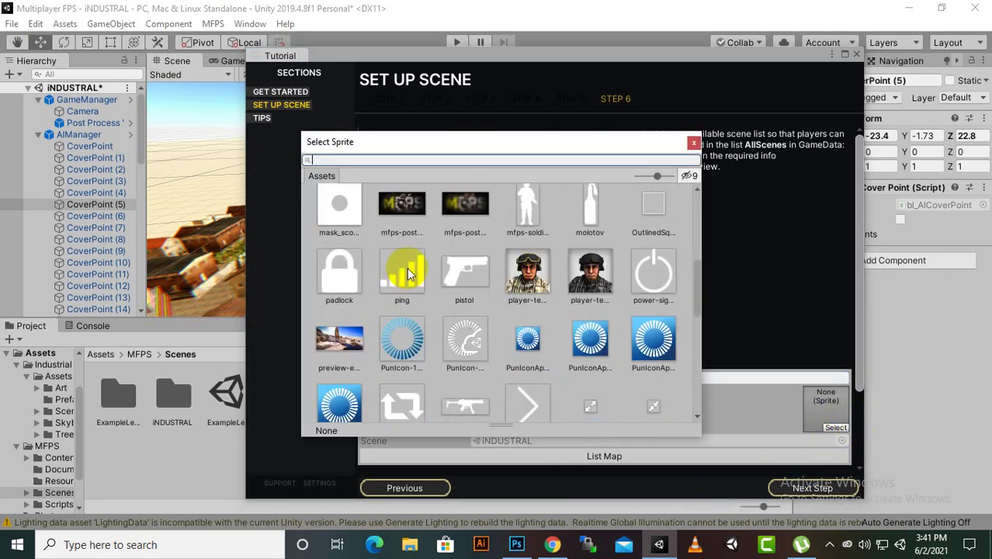
scroll(407, 266, up, 3)
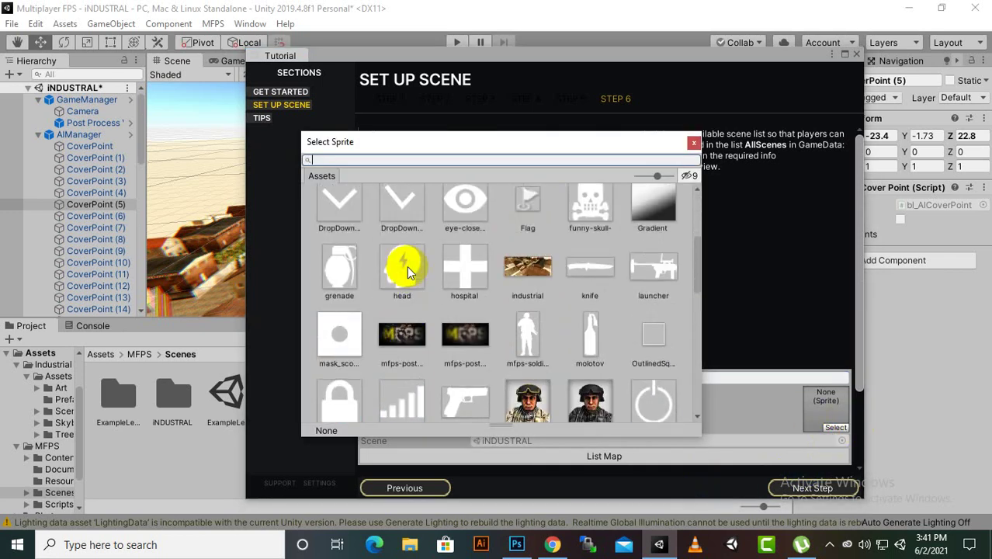
click(530, 266)
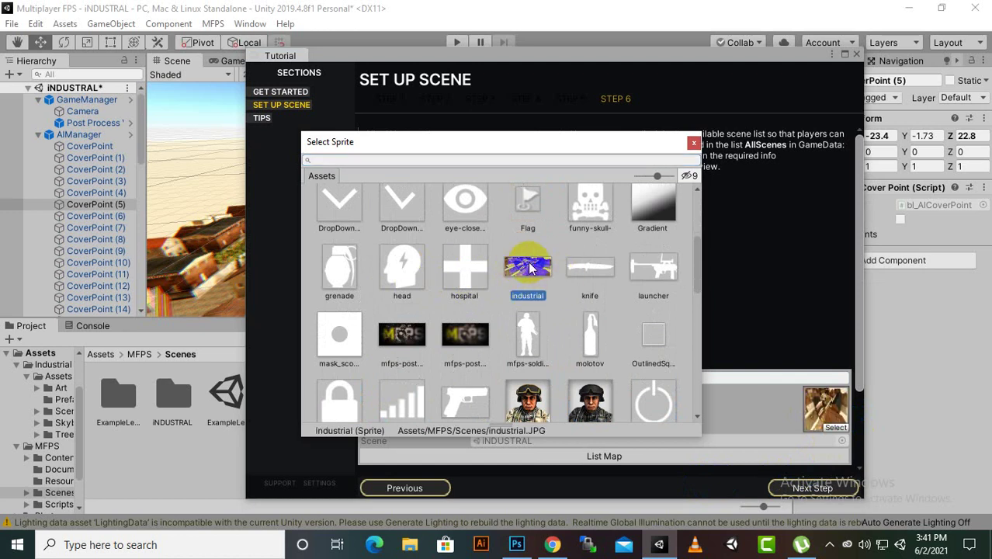
click(528, 268)
click(529, 268)
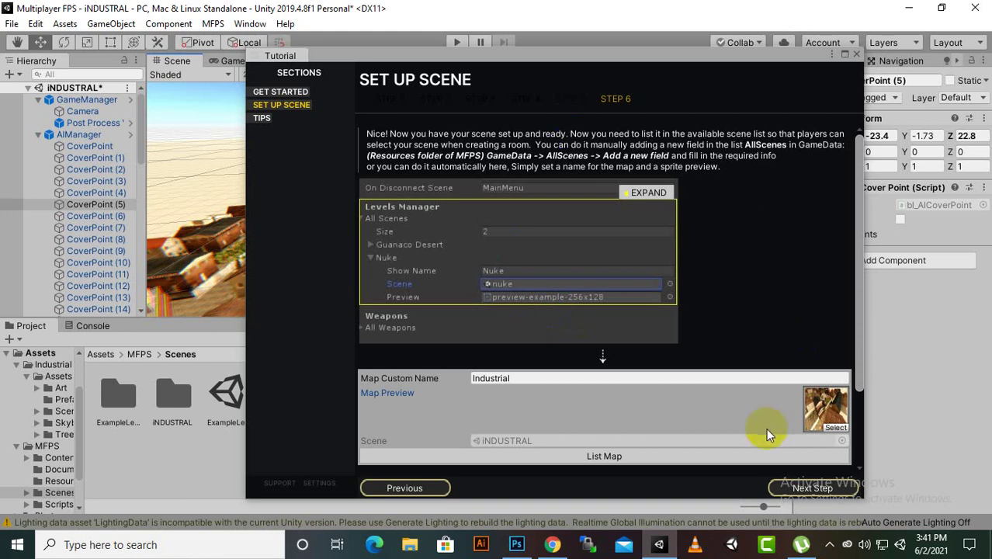
Step: Try to list the iNDUSTRAL scene as a map under the custom name Industrial
scroll(752, 425, down, 3)
click(595, 368)
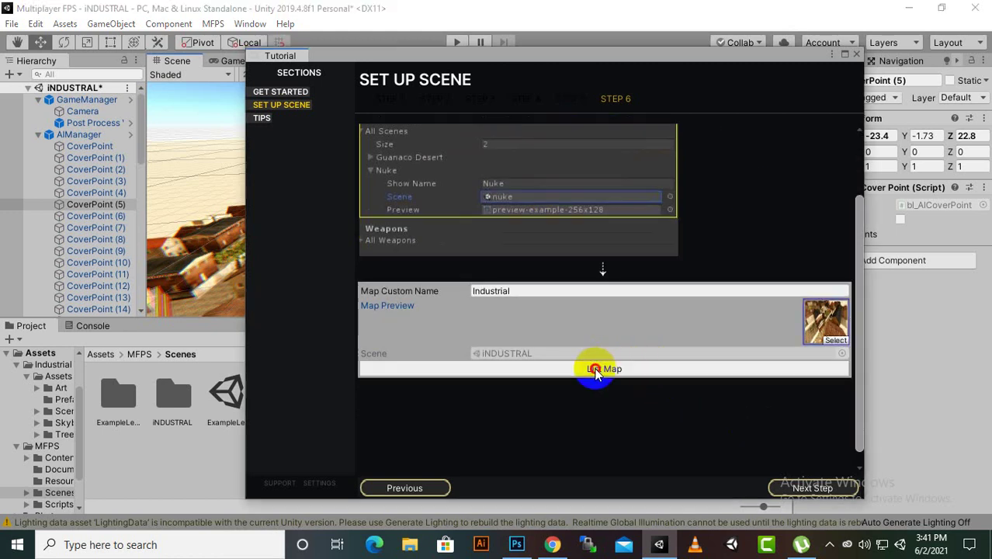
click(594, 368)
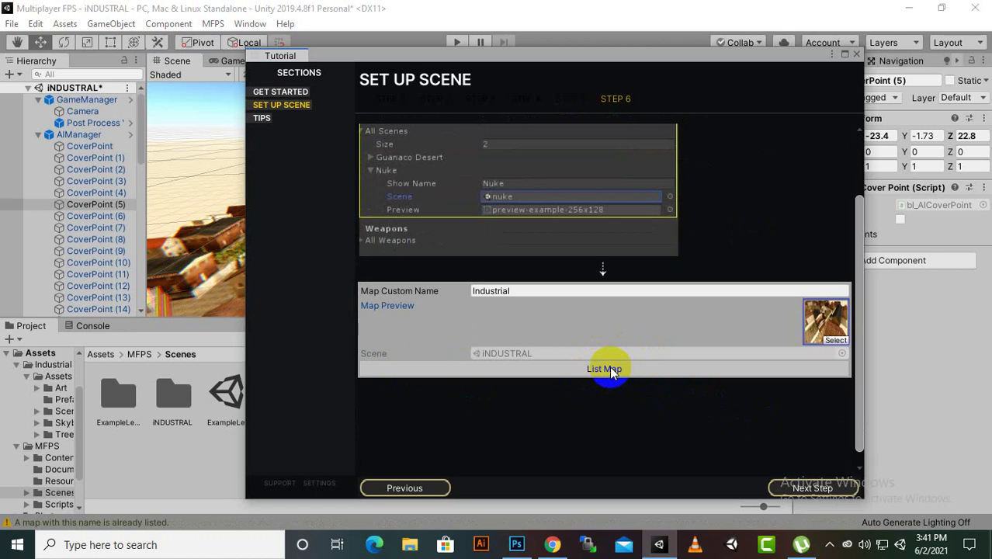
scroll(433, 287, up, 3)
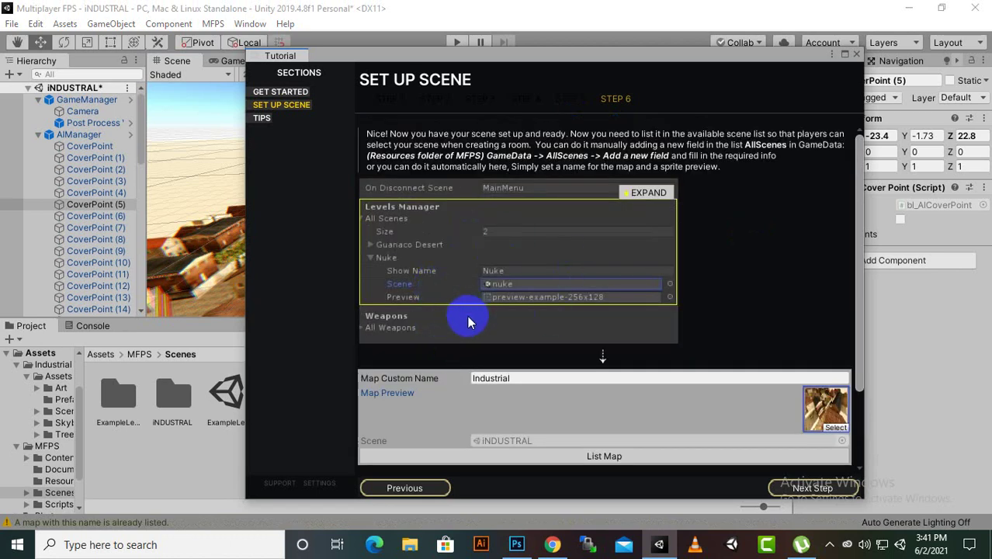
Step: Set the Map Custom Name to Industrialnew, list the map with the modified scene saved, and finish and close the tutorial
click(533, 381)
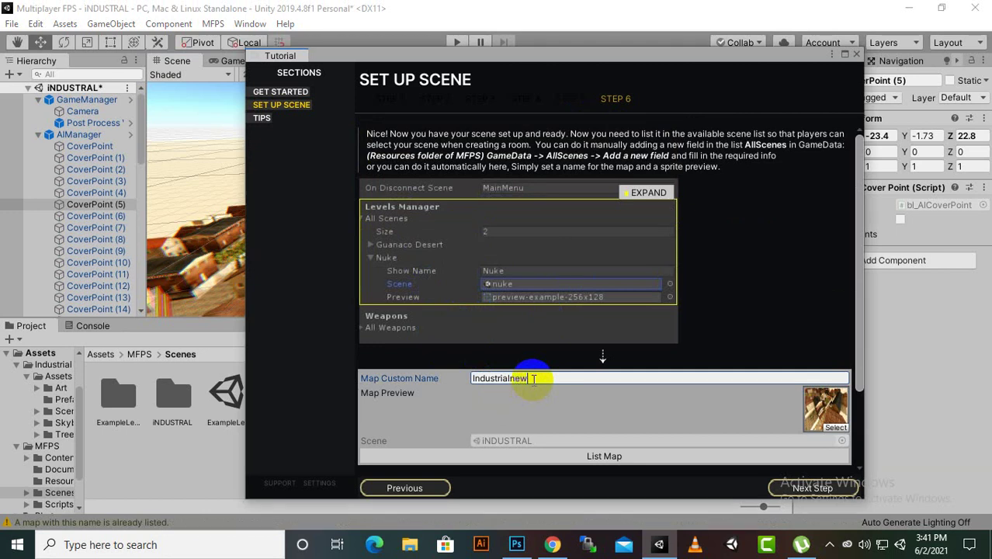
click(594, 464)
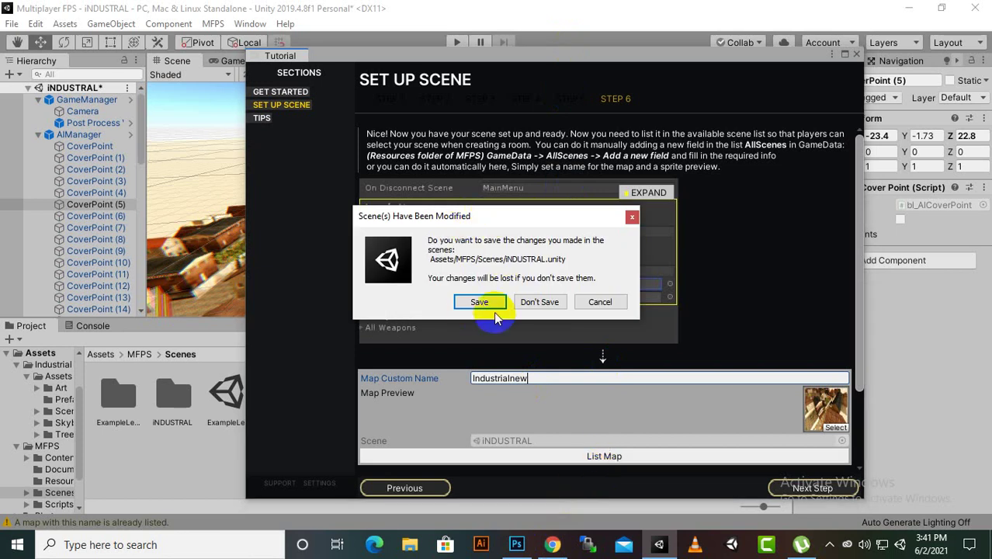
click(471, 304)
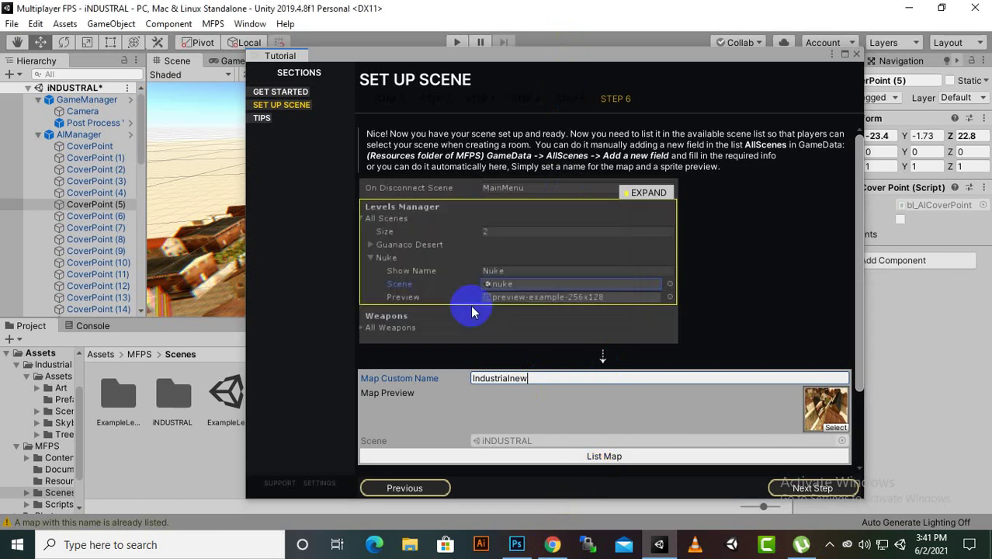
click(811, 487)
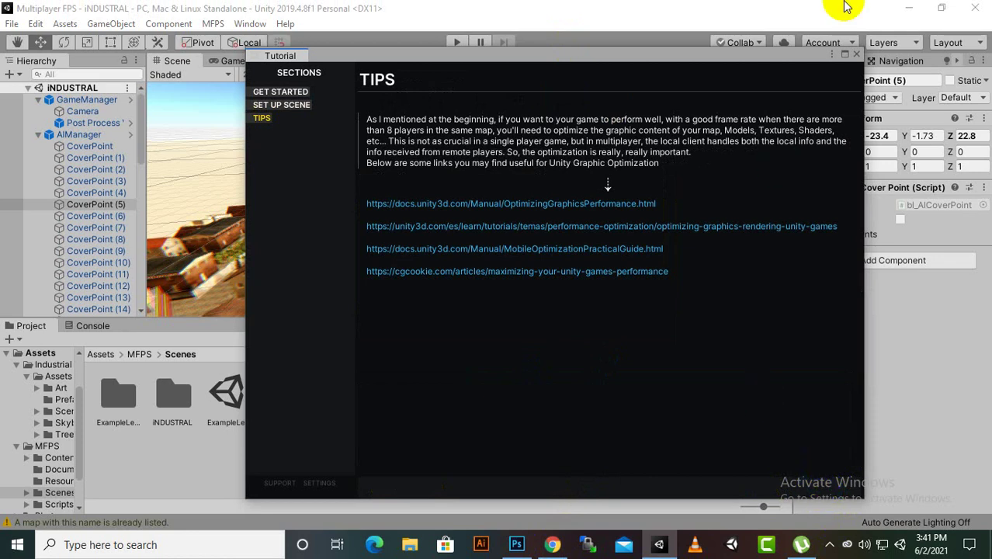
click(856, 55)
Step: Playtest the map in an offline Team Death Match against the bots, aiming the weapon, and exit play mode
drag(503, 237, 586, 223)
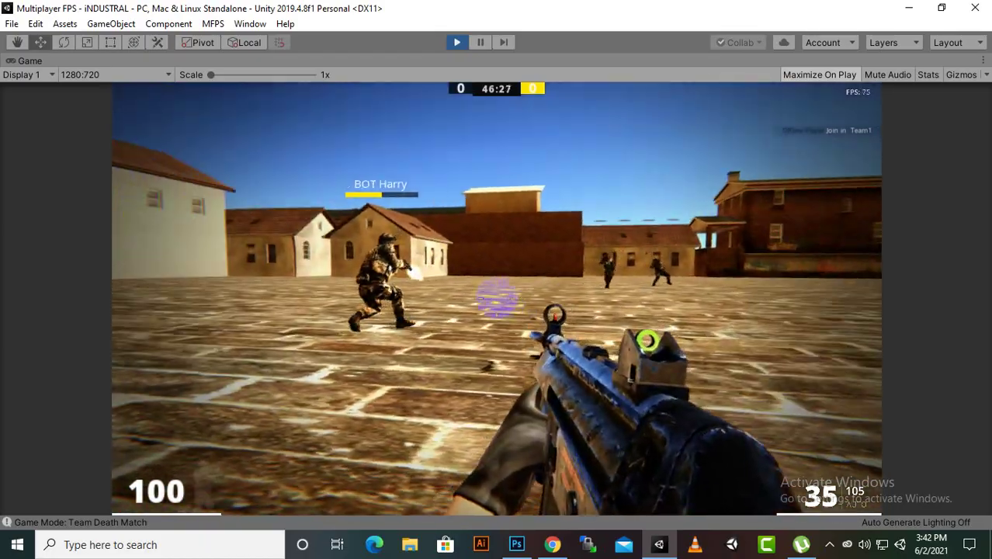
right_click(496, 299)
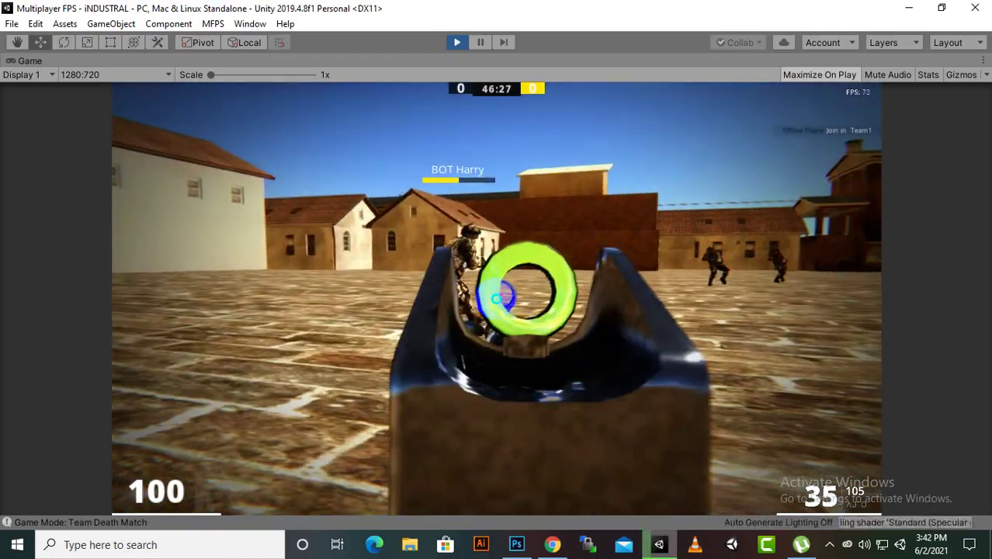
drag(496, 299, 496, 299)
right_click(497, 299)
right_click(497, 299)
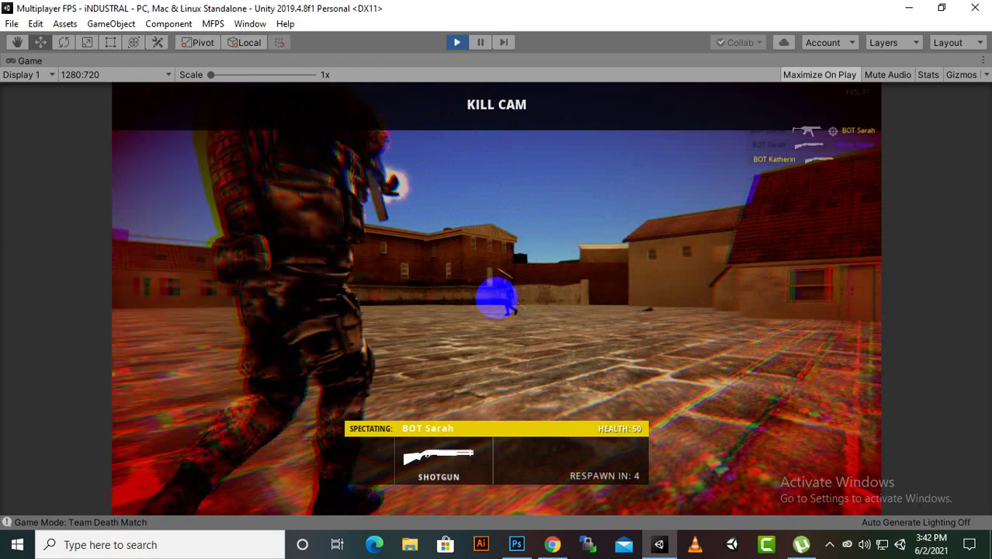
key(Escape)
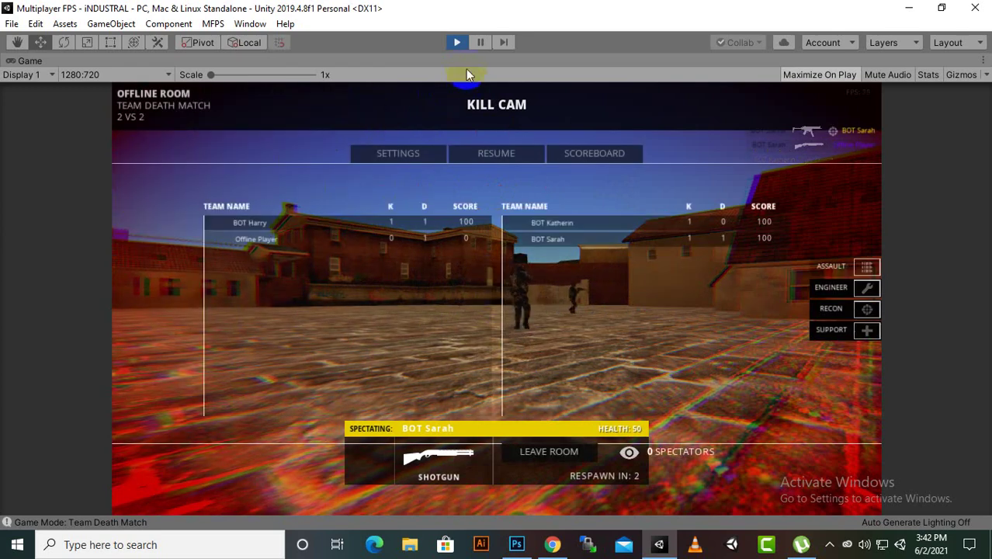
click(460, 278)
key(ctrl+p)
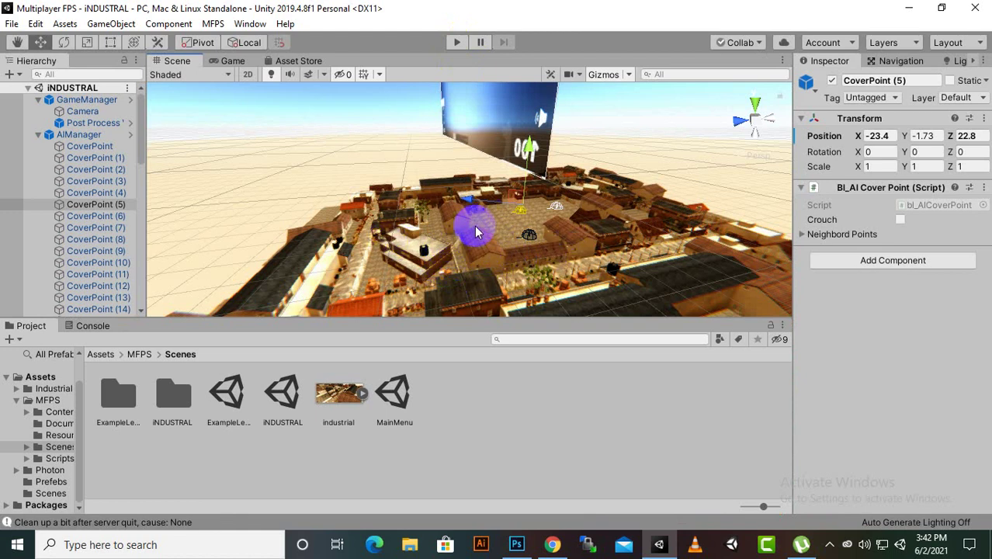
Step: View the whole map from farther out, collapse GameManager and select AIManager to examine its components
alt+drag(477, 231, 508, 249)
scroll(347, 192, down, 2)
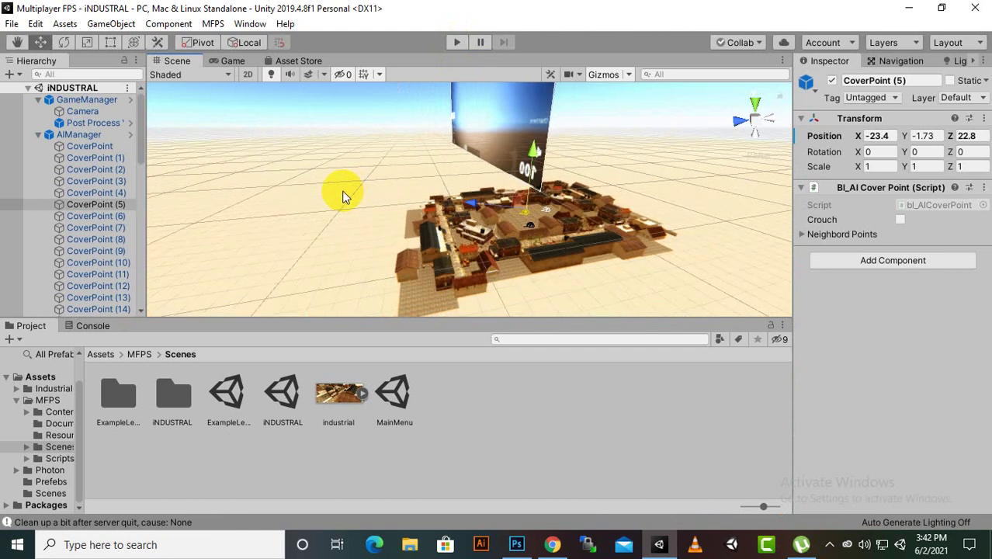
click(32, 131)
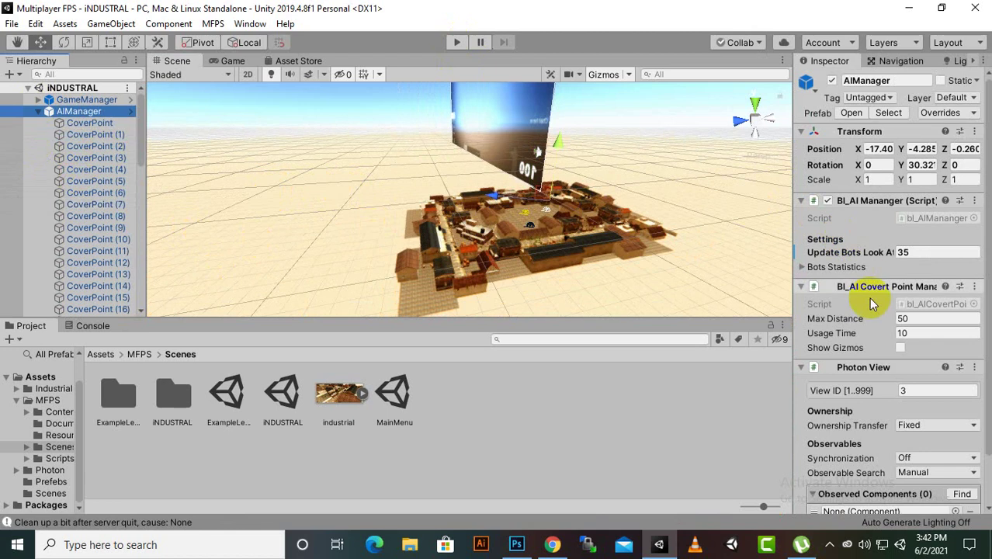
click(829, 545)
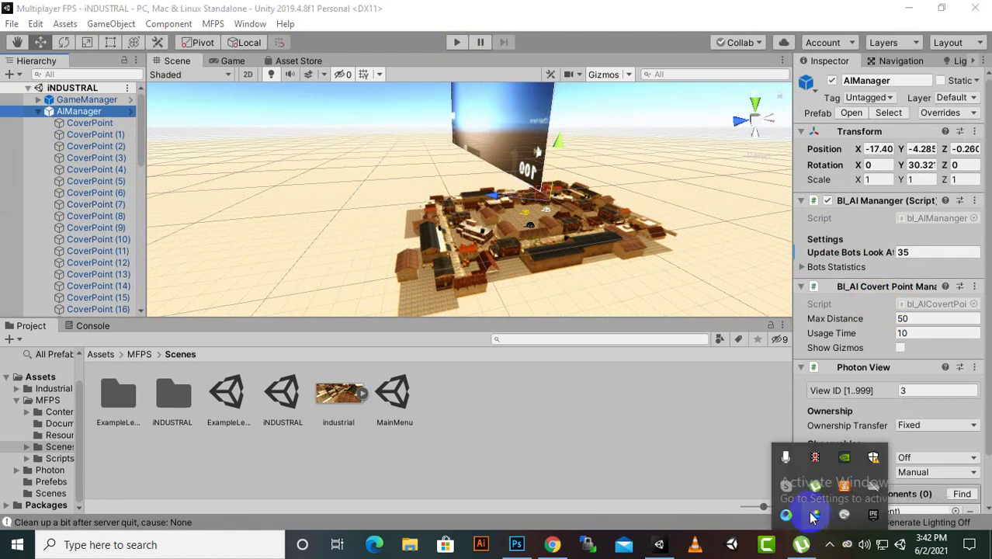